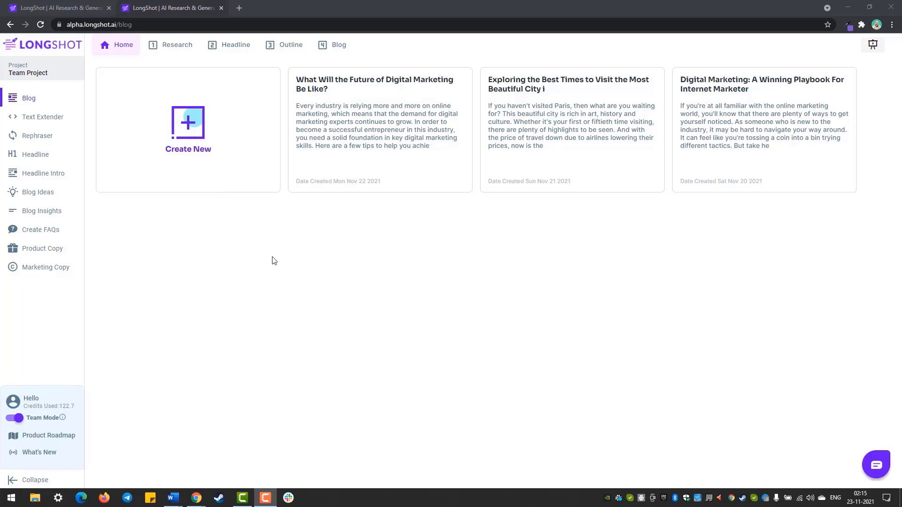
Create a new blog and run the research on the topic "Inductive method of teaching"
click(198, 137)
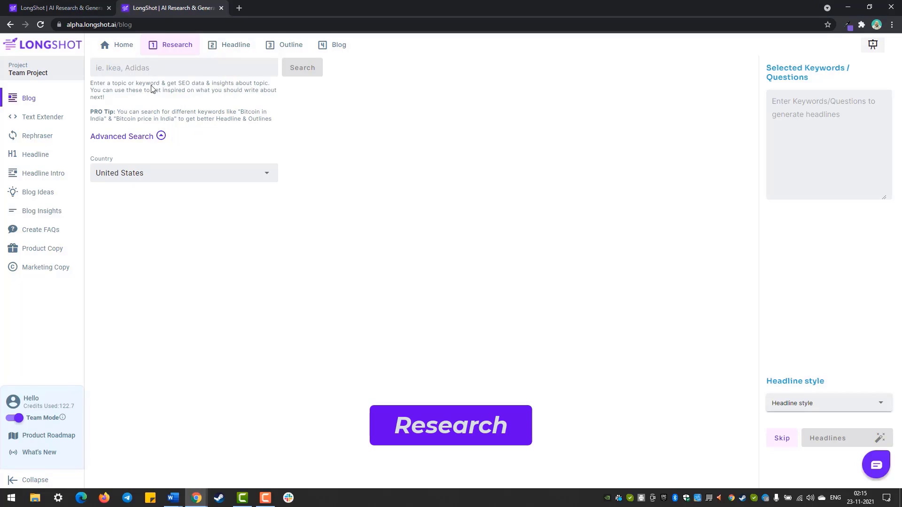
drag(91, 83, 270, 86)
click(181, 133)
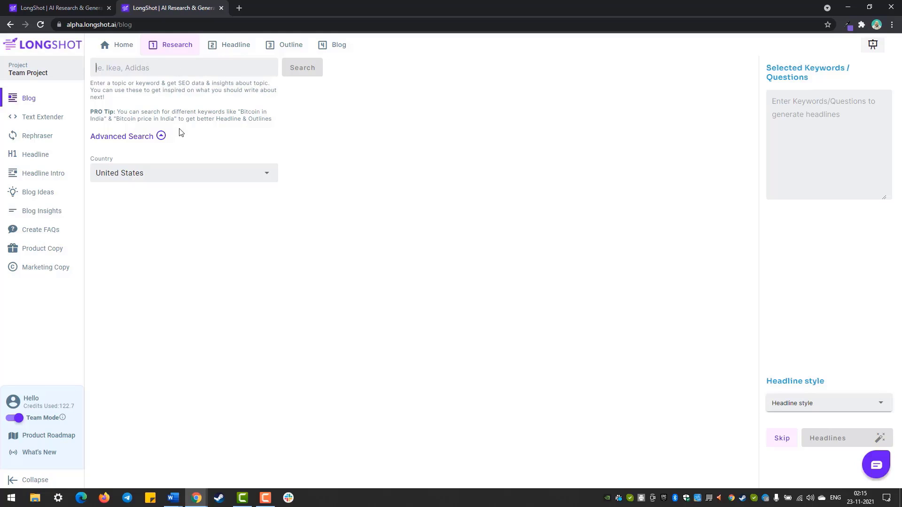
text(Inductive method of teaching)
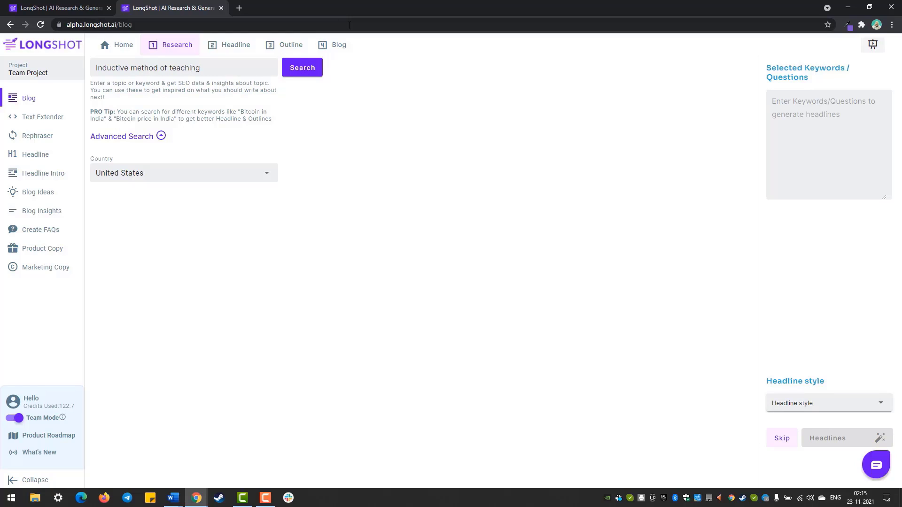
click(309, 69)
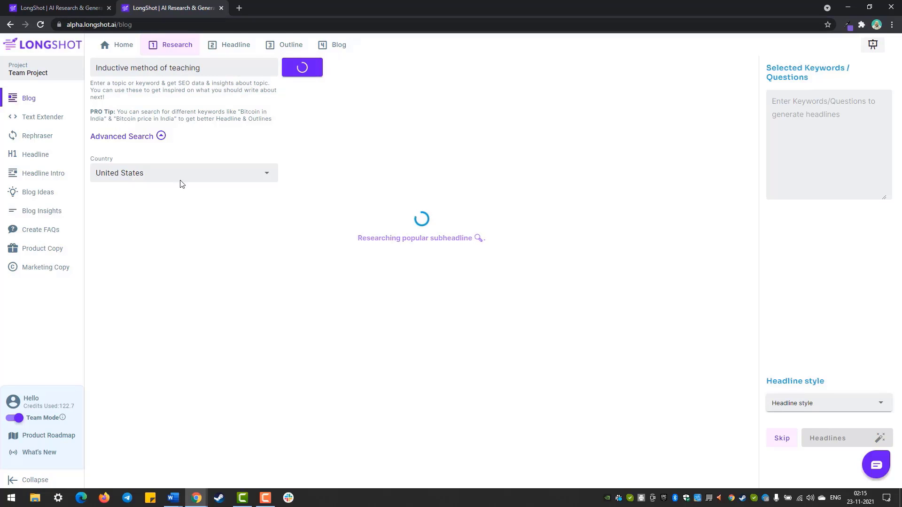
click(264, 175)
scroll(197, 235, down, 10)
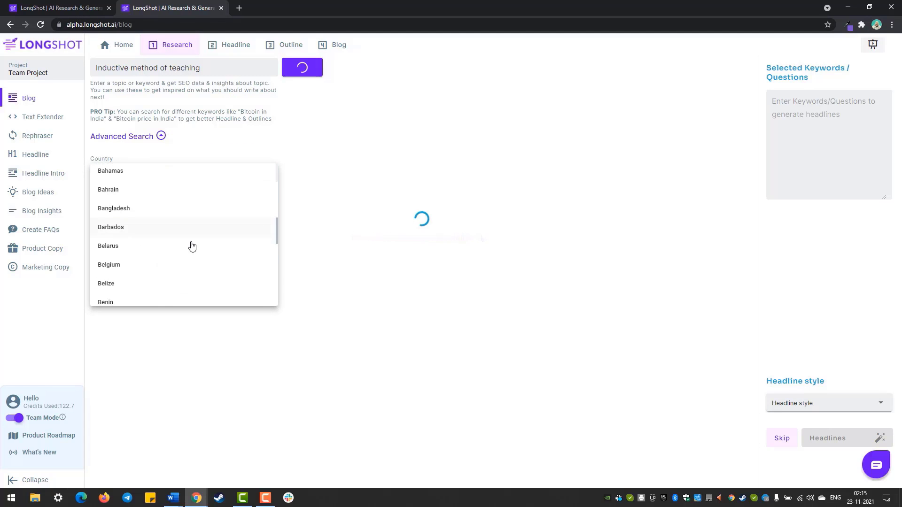
key(Escape)
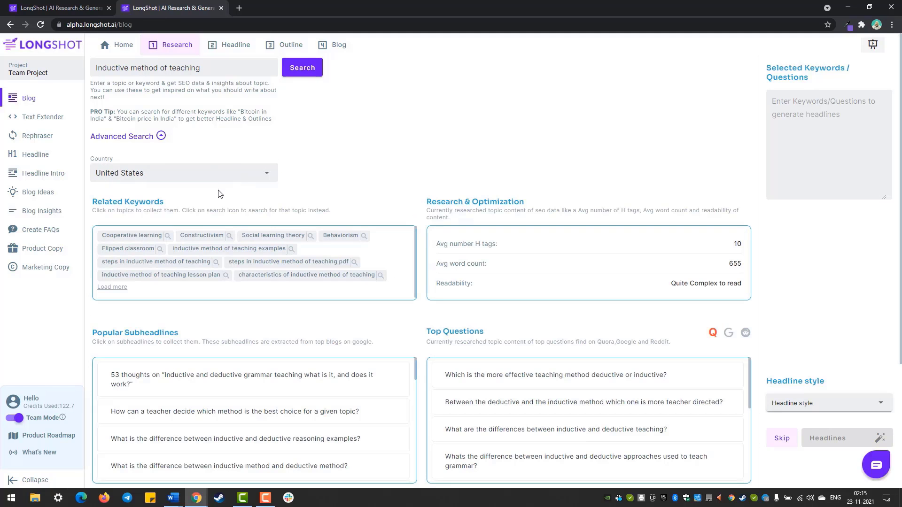
Examine the Research & Optimization figures for heading tags, word count and readability
drag(425, 213, 508, 205)
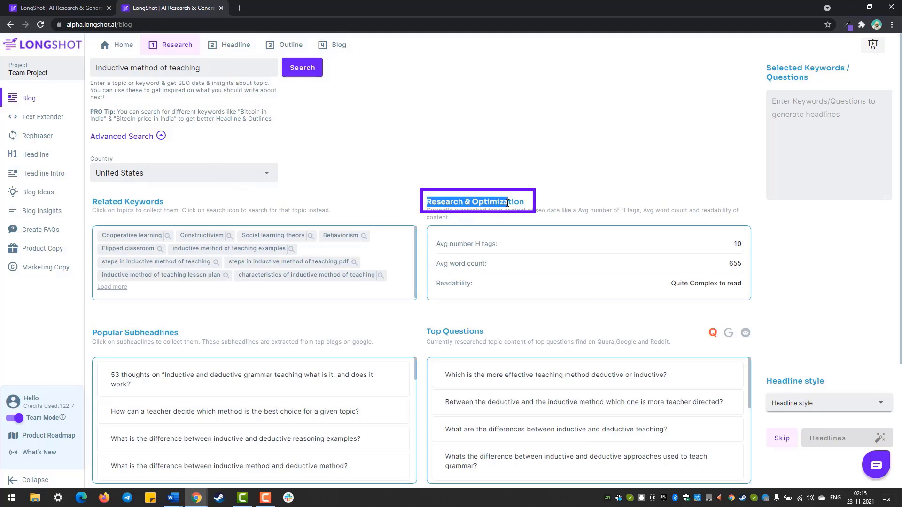
click(502, 227)
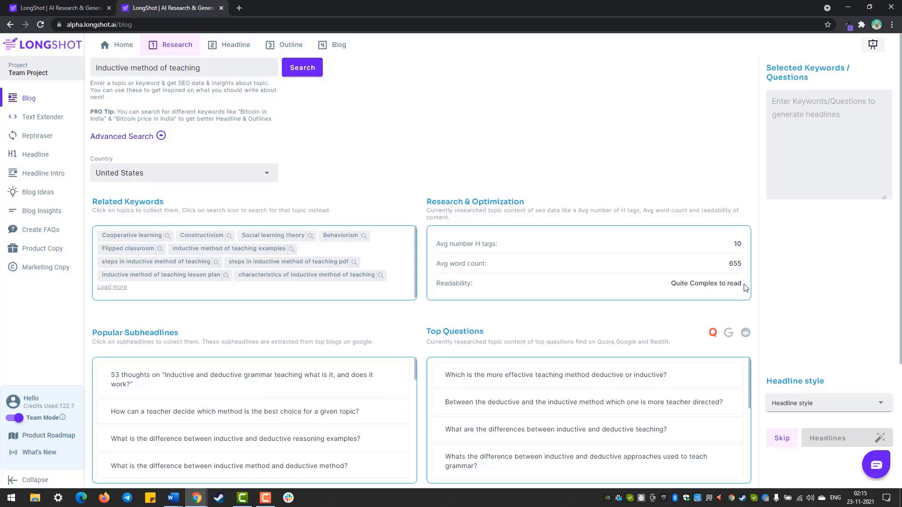
drag(746, 287, 702, 283)
click(435, 303)
Expand the related keywords and collect those on steps, characteristics, lesson plan and advantages of inductive method of teaching, plus "effective teaching method"
drag(112, 200, 221, 211)
click(117, 292)
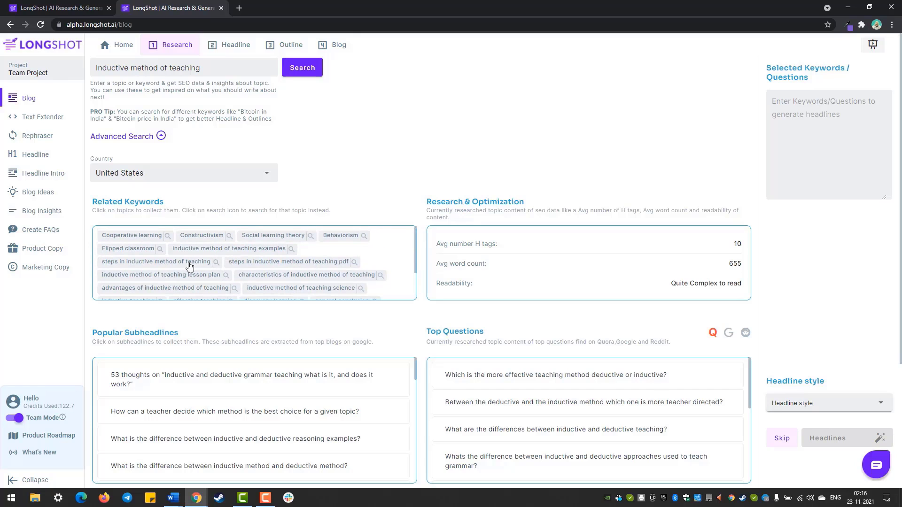
click(161, 263)
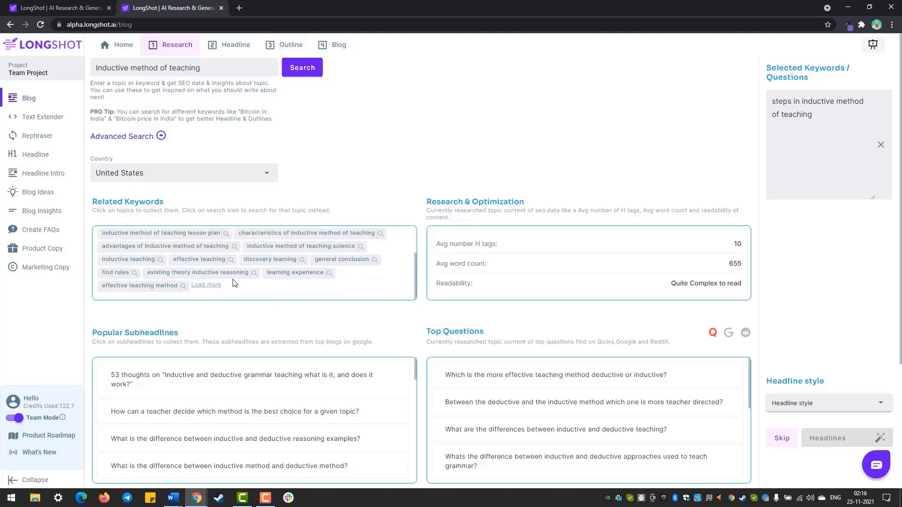
scroll(256, 265, down, 3)
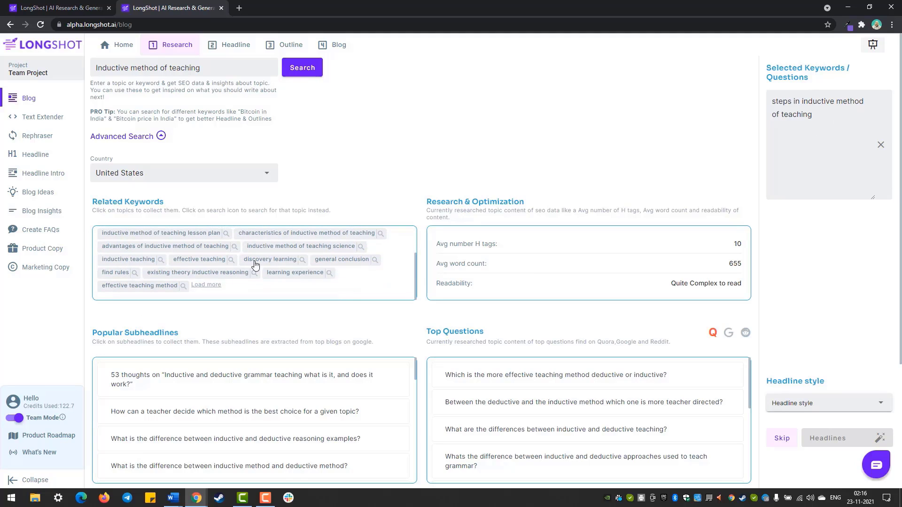
click(297, 239)
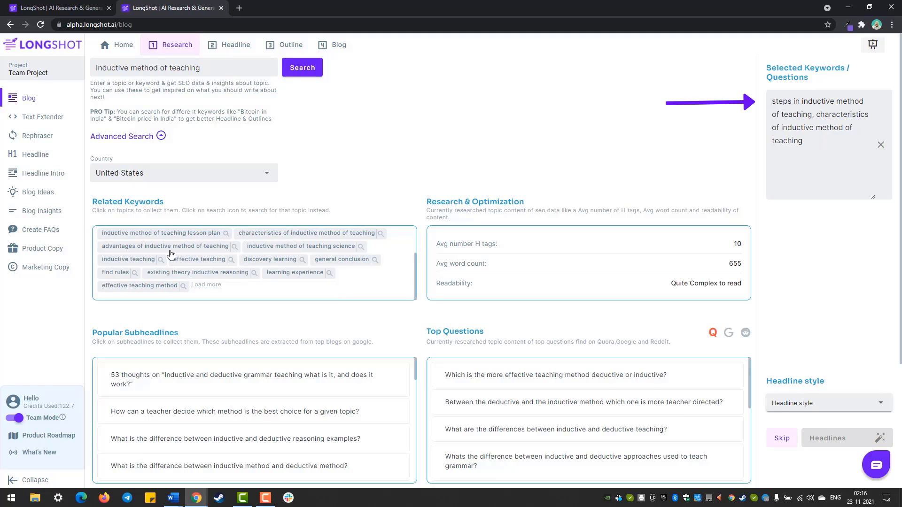
click(189, 237)
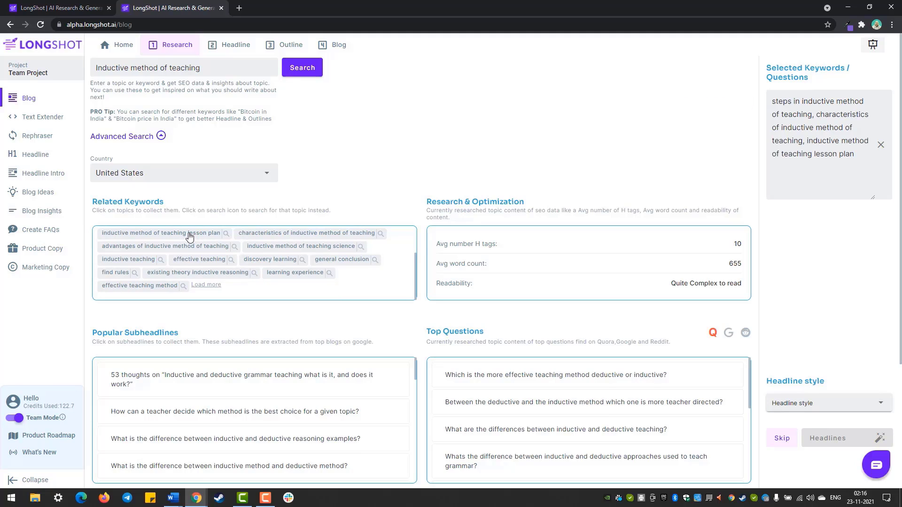
click(157, 249)
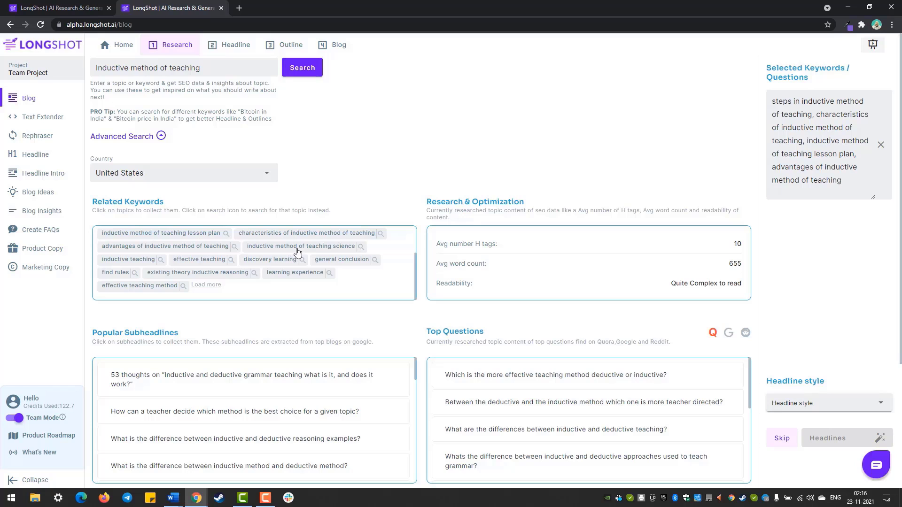
click(214, 286)
scroll(368, 238, down, 2)
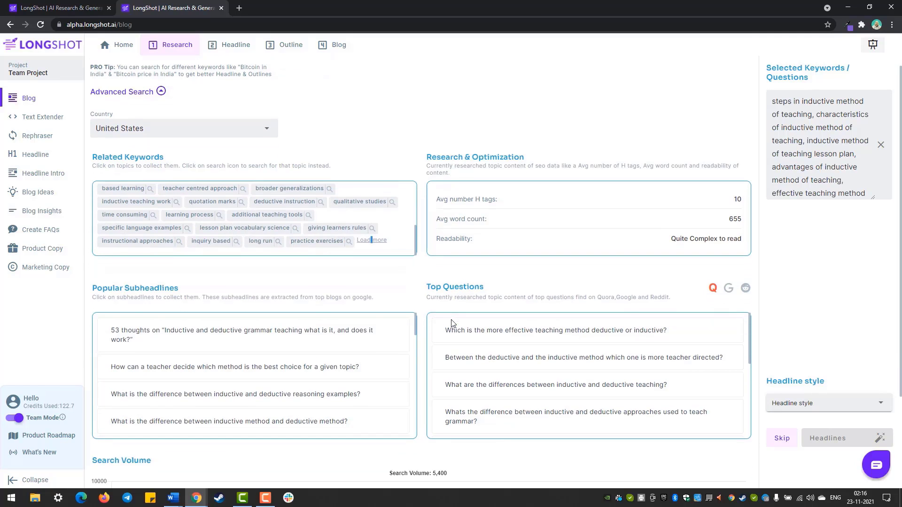
Collect the popular subheadline "What is the difference between inductive and deductive teaching?"
scroll(222, 221, down, 4)
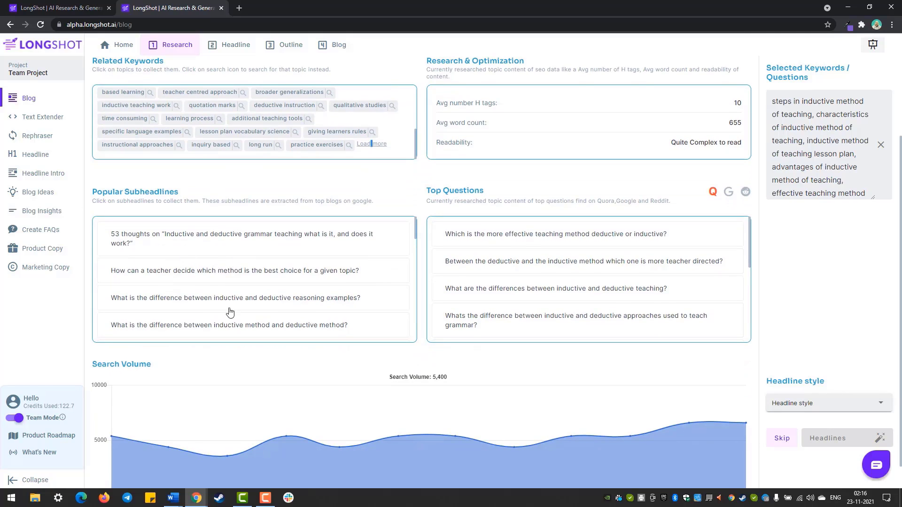
scroll(230, 289, down, 2)
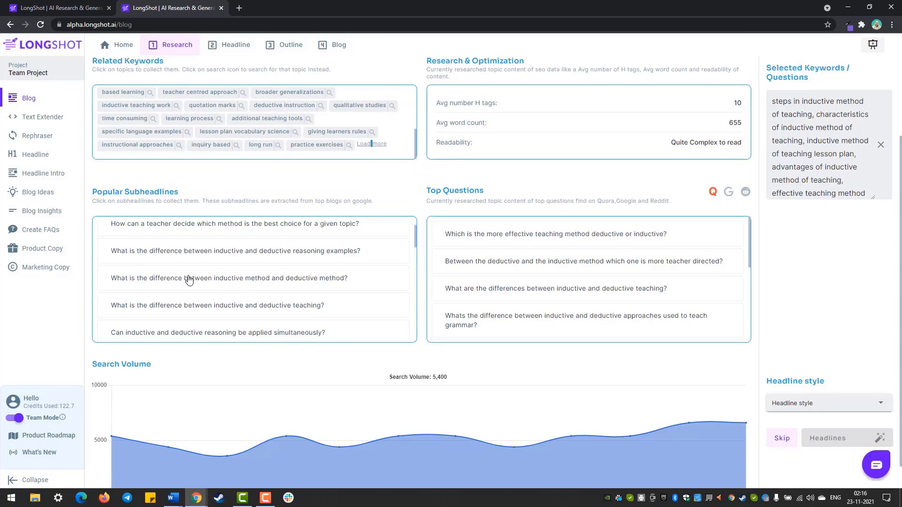
scroll(202, 281, down, 2)
scroll(268, 296, up, 2)
click(279, 306)
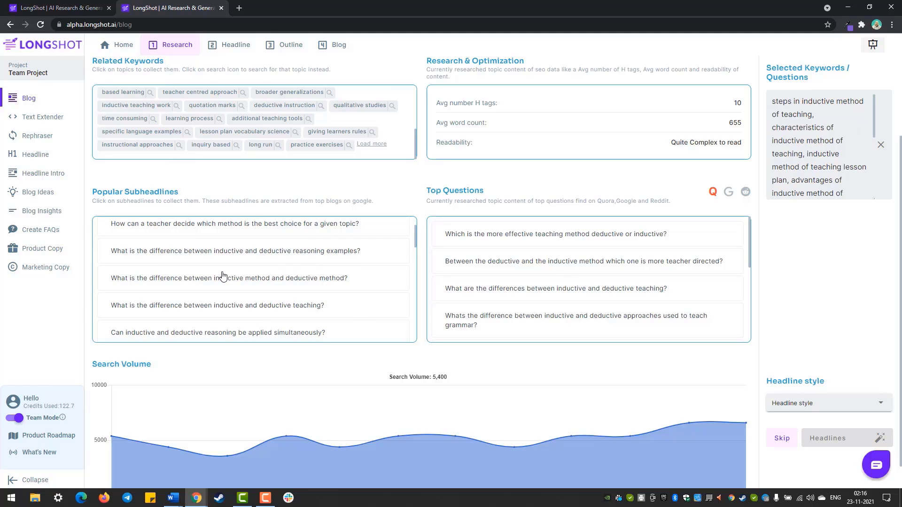
Look through the remaining popular subheadlines for further ideas on inductive teaching
scroll(224, 276, down, 1)
scroll(224, 275, down, 1)
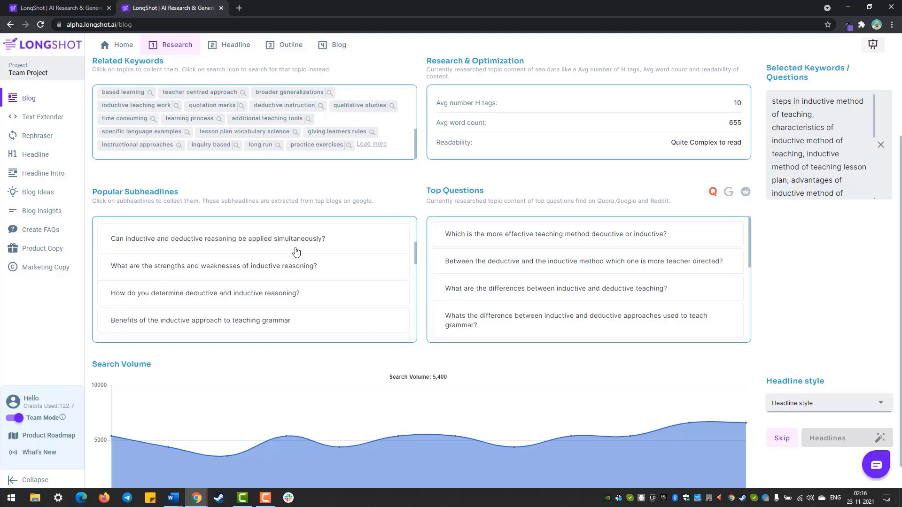
scroll(293, 251, down, 1)
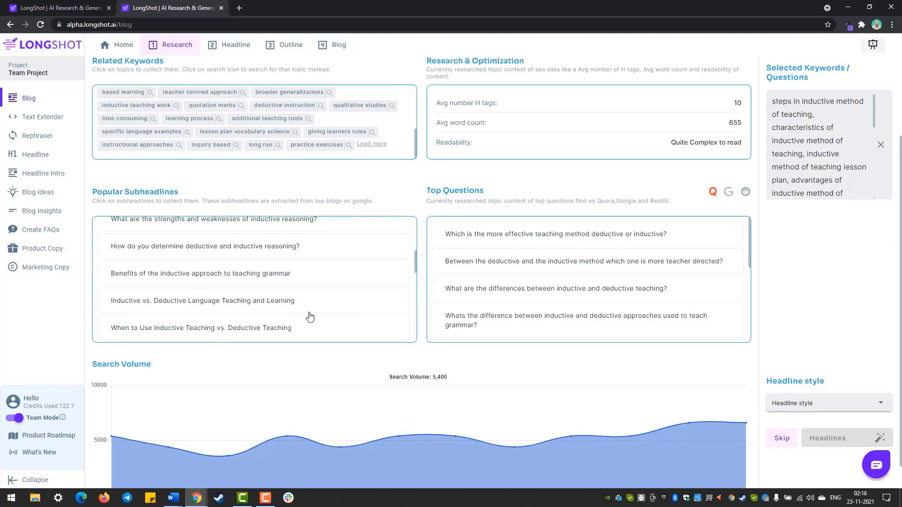
scroll(318, 306, down, 3)
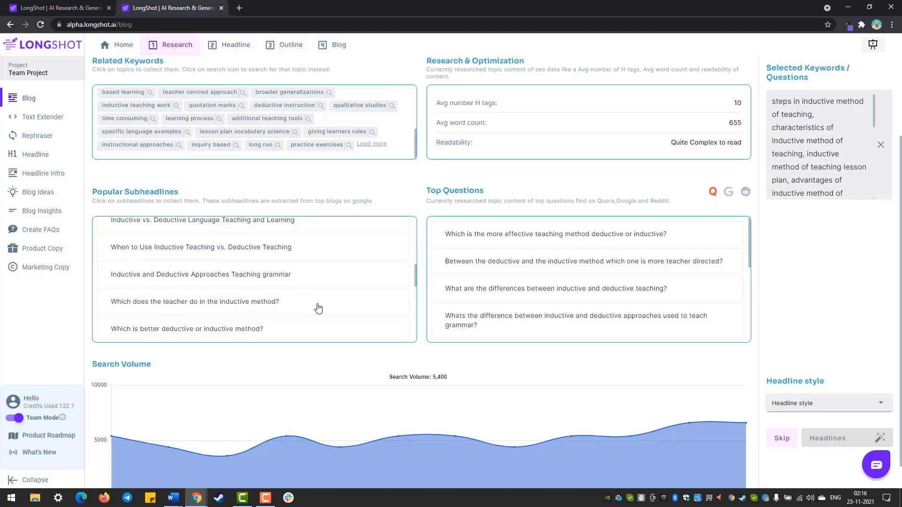
scroll(289, 320, down, 3)
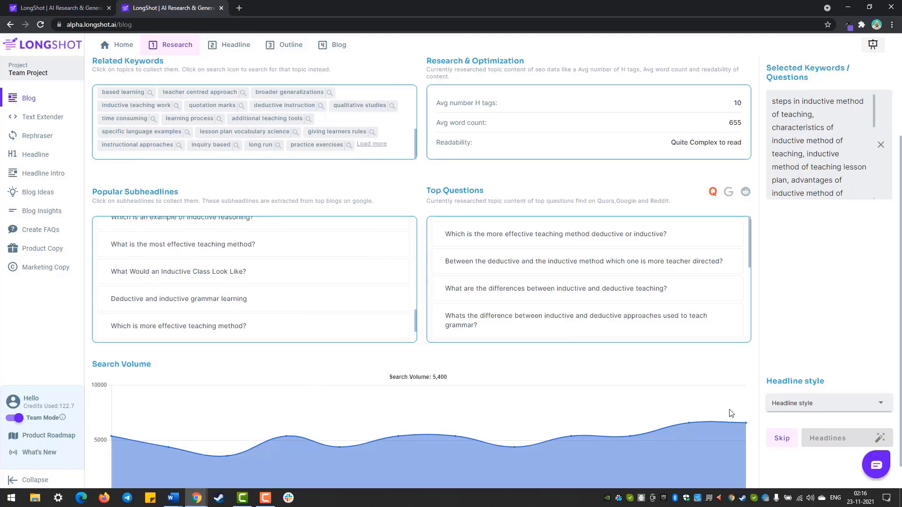
Look through the top questions from Quora on the researched topic
click(606, 215)
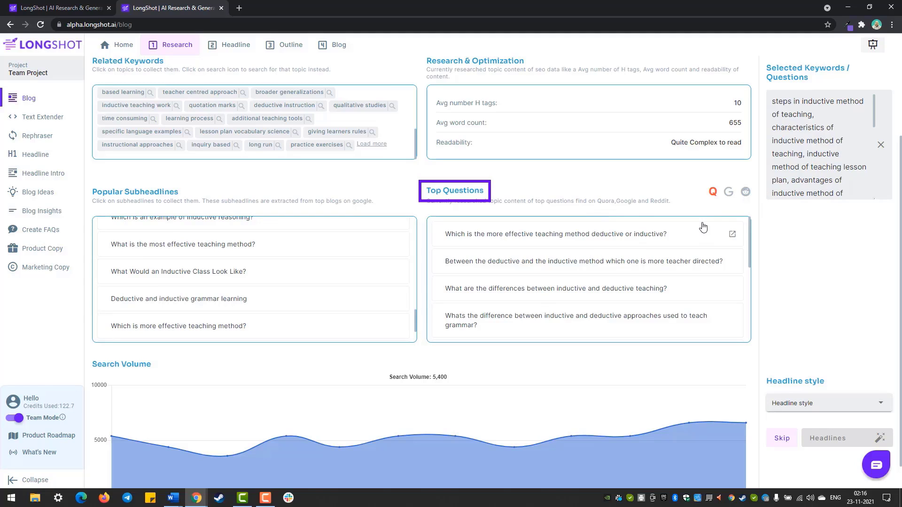
scroll(569, 254, up, 1)
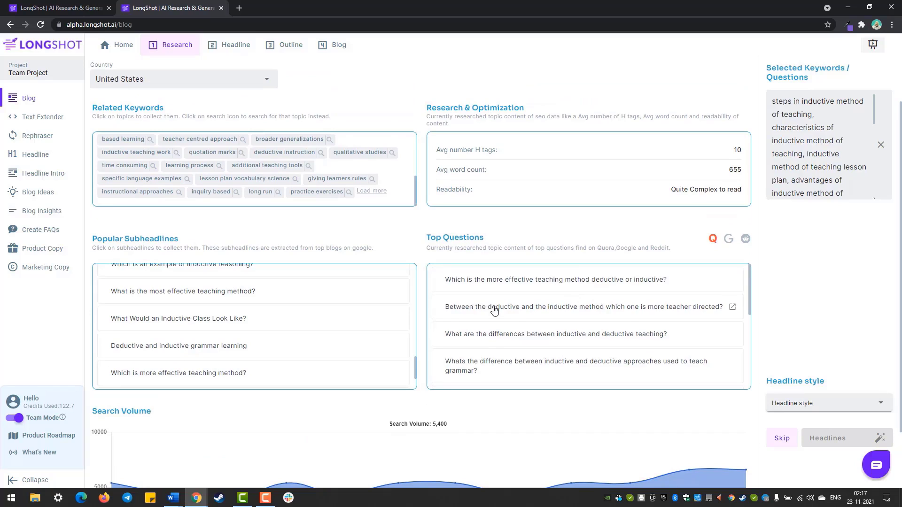
scroll(517, 306, down, 1)
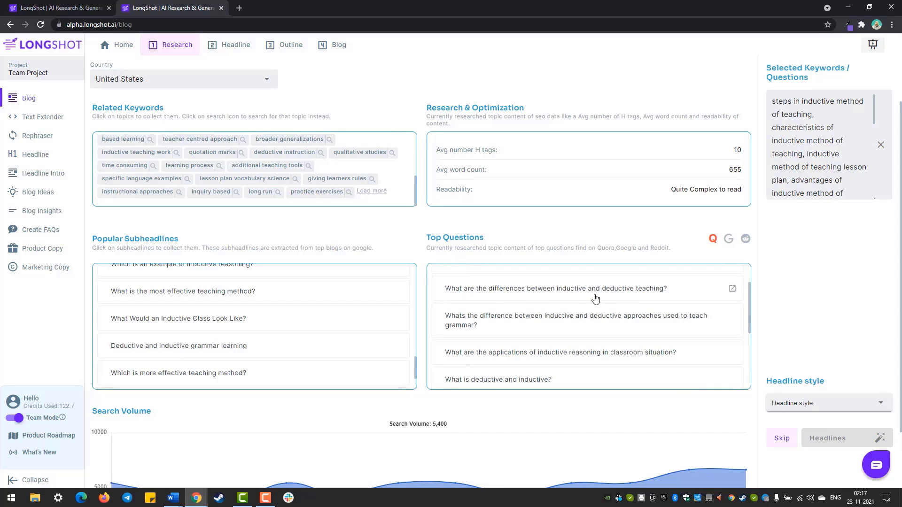
scroll(566, 310, down, 2)
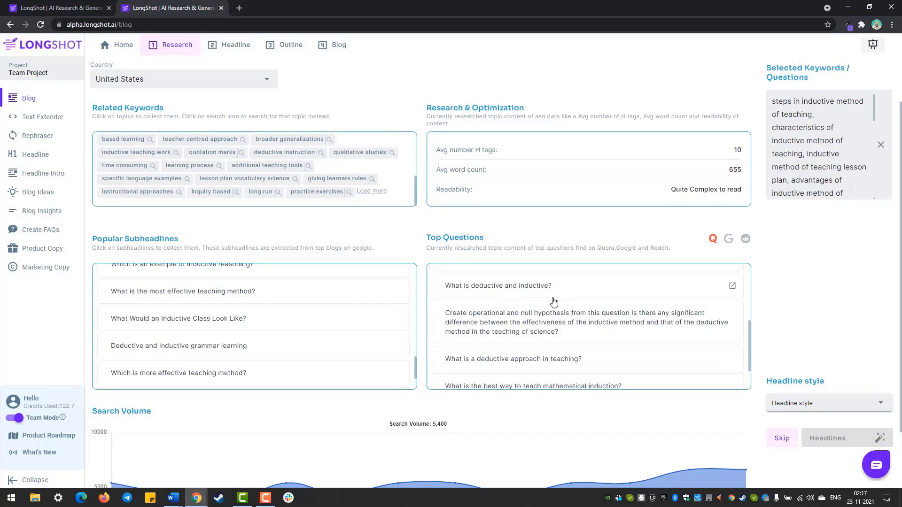
scroll(559, 319, down, 1)
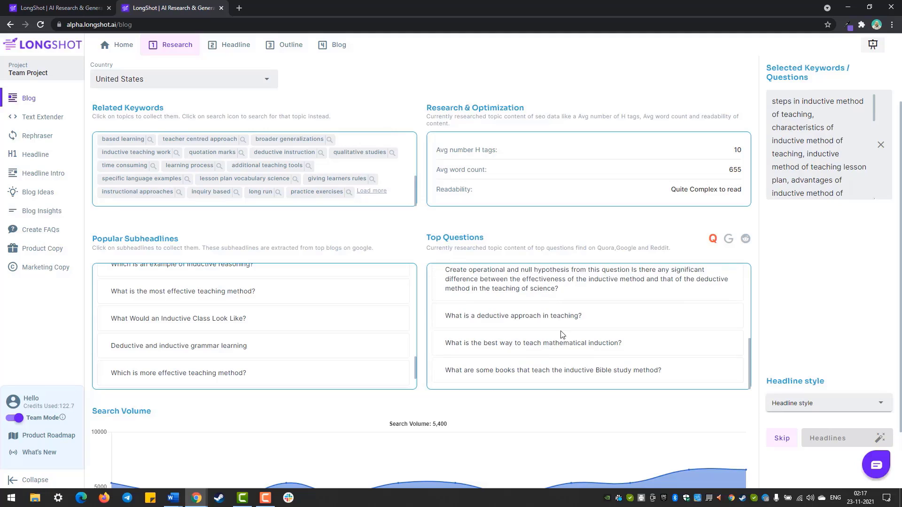
Switch the top questions to the Google source and read through them
click(729, 241)
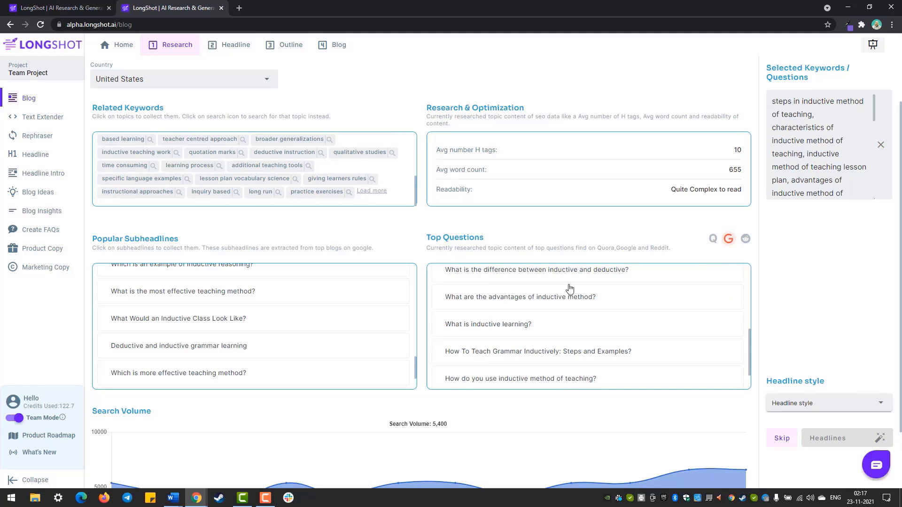
scroll(554, 312, down, 1)
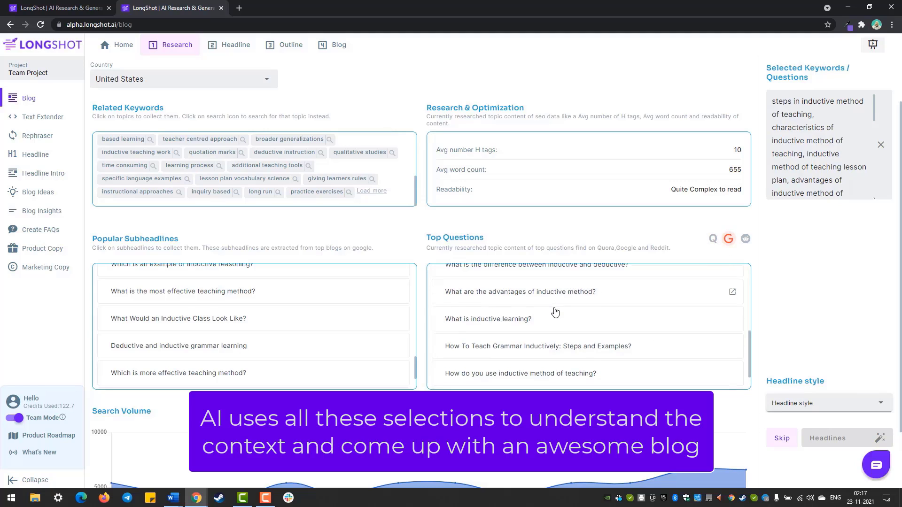
scroll(553, 308, down, 1)
scroll(566, 310, up, 1)
scroll(527, 317, down, 1)
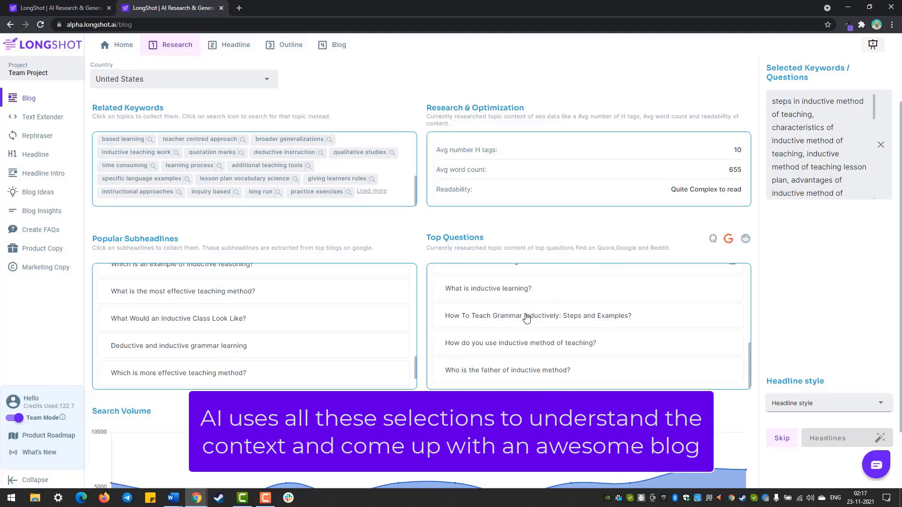
scroll(524, 317, down, 1)
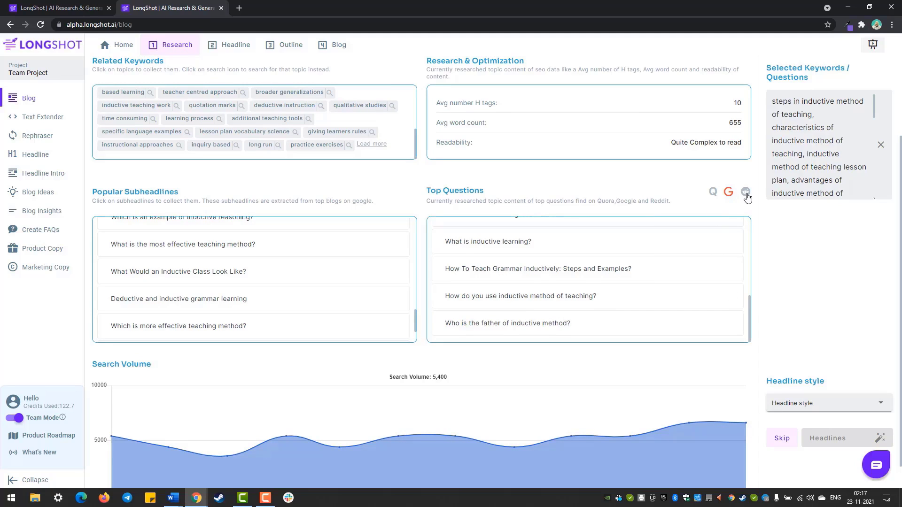
Show the top questions from Reddit, read through them and examine the Search Volume chart
click(746, 192)
scroll(571, 287, up, 4)
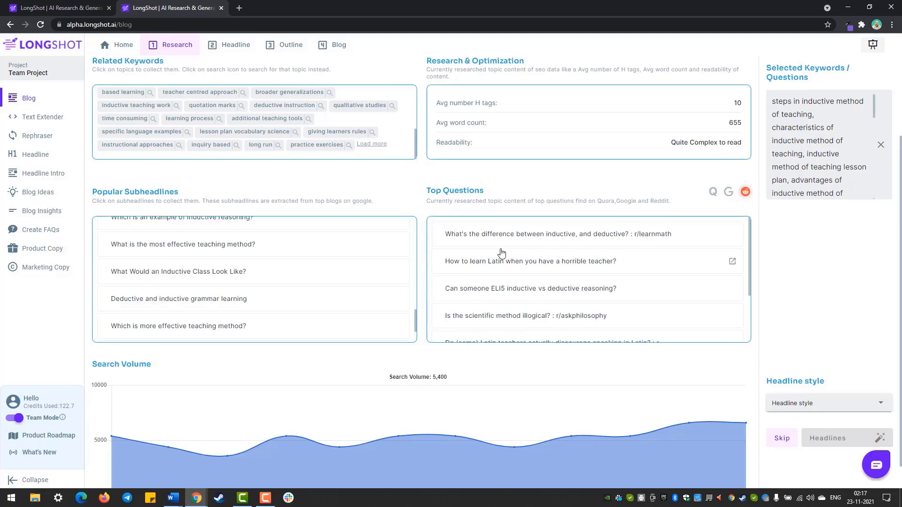
scroll(535, 308, down, 2)
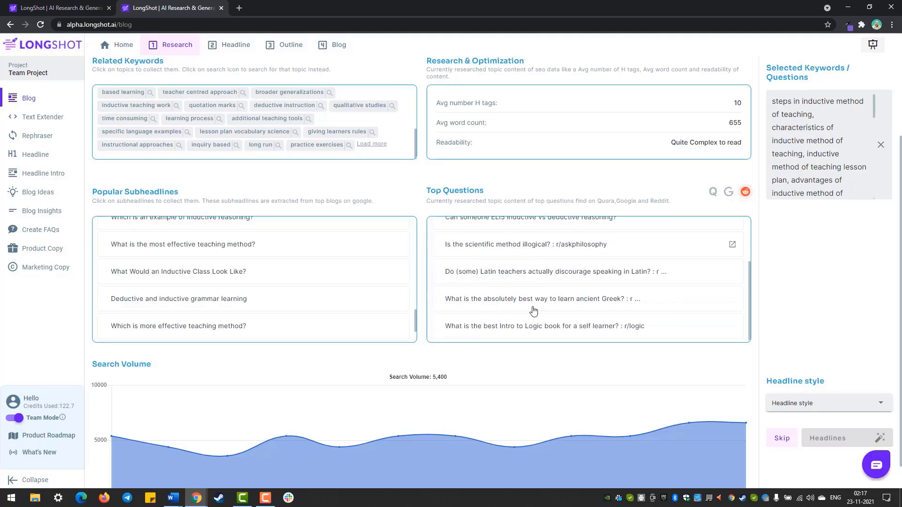
scroll(517, 298, down, 1)
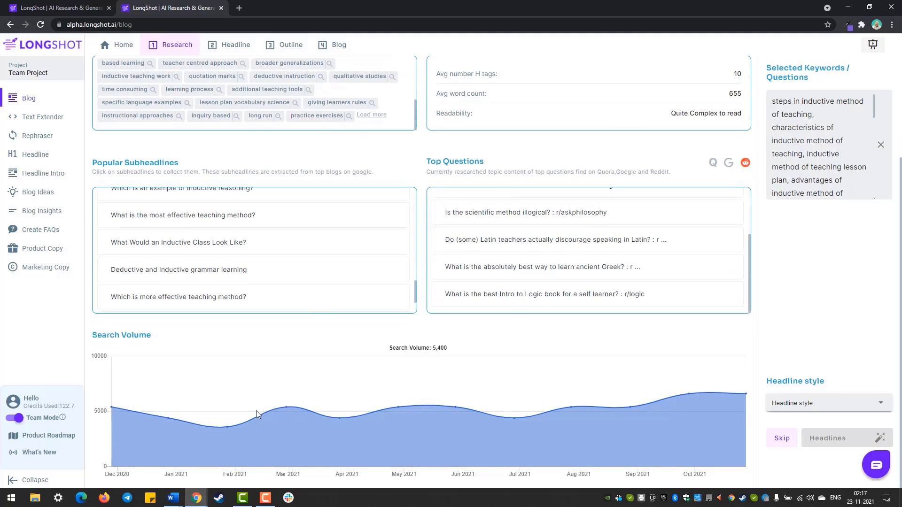
drag(104, 336, 240, 360)
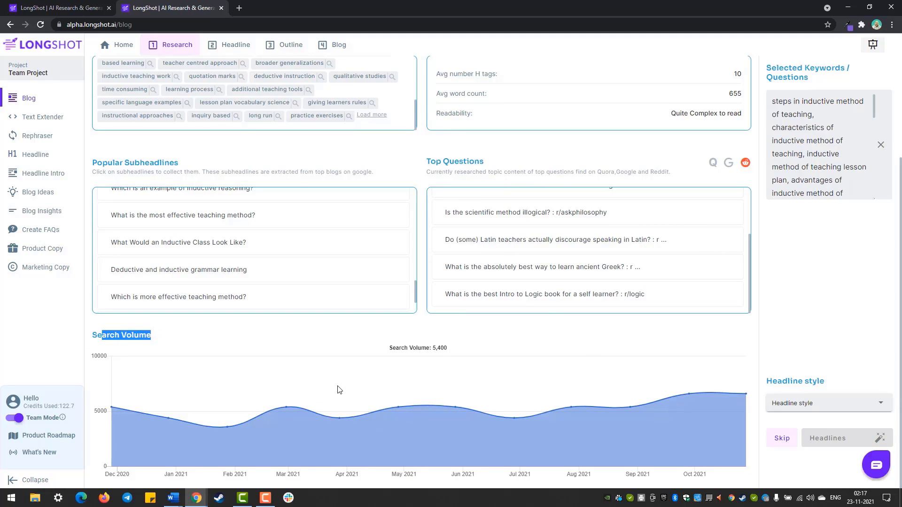
Set the headline style to Descriptive and generate blog headlines from the selected keywords and questions
scroll(327, 411, up, 4)
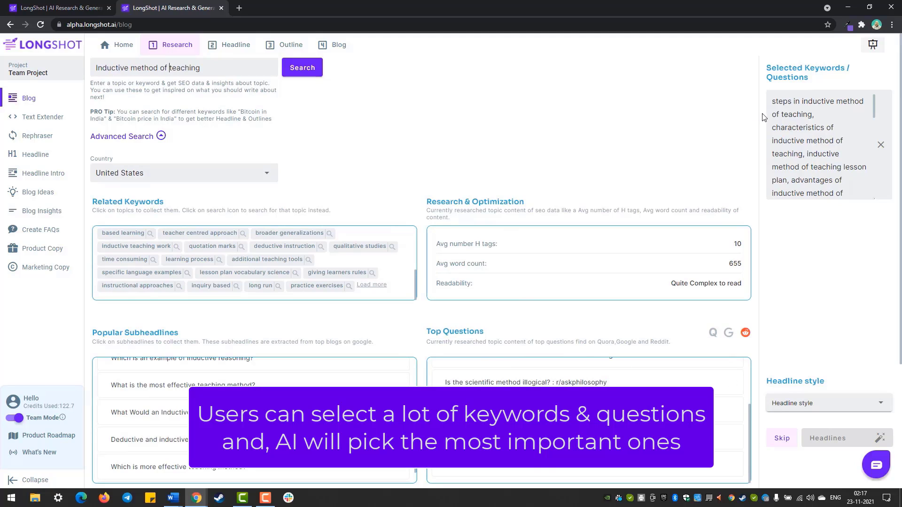
scroll(824, 136, down, 10)
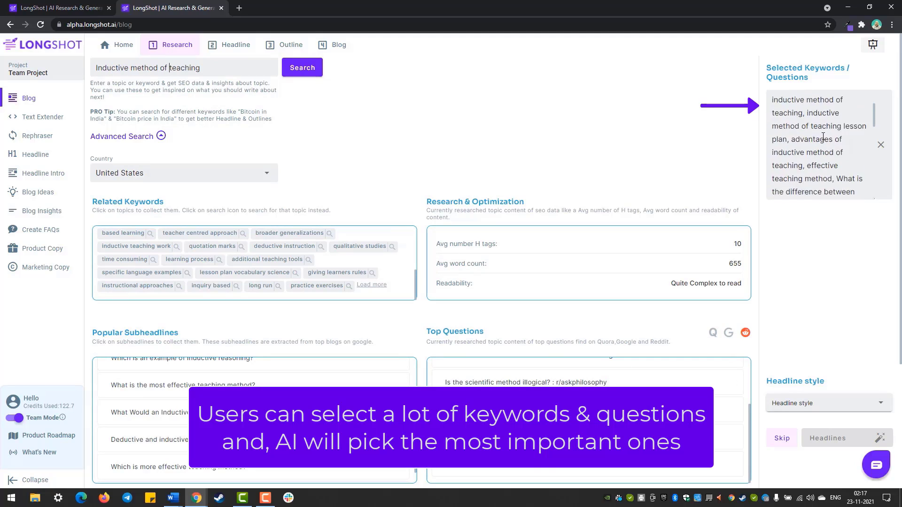
scroll(810, 161, down, 1)
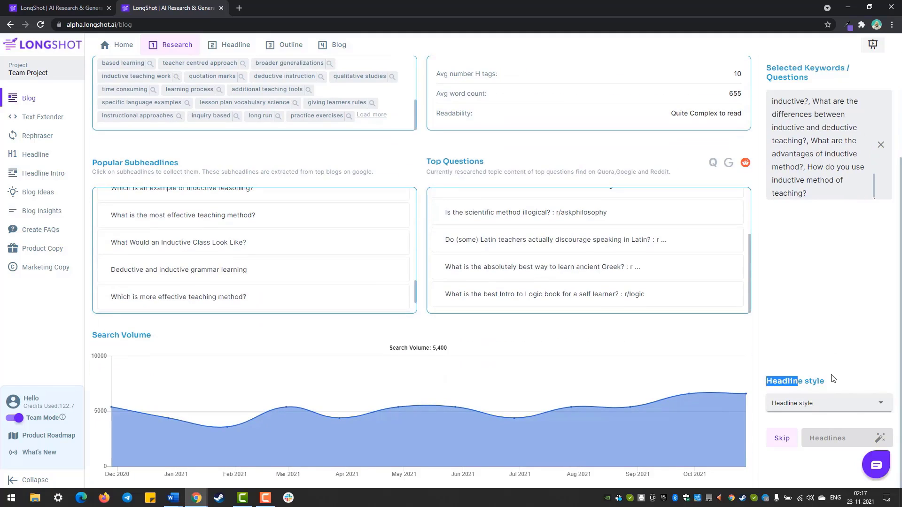
click(844, 403)
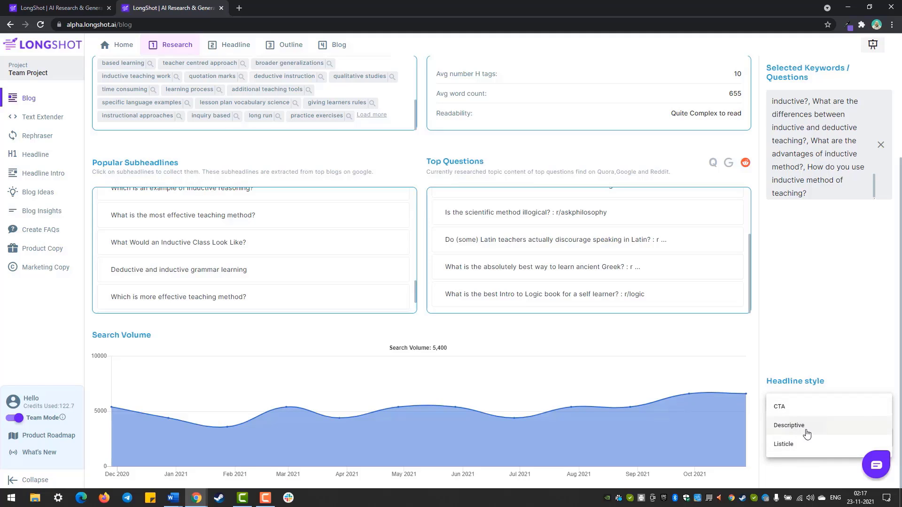
click(807, 433)
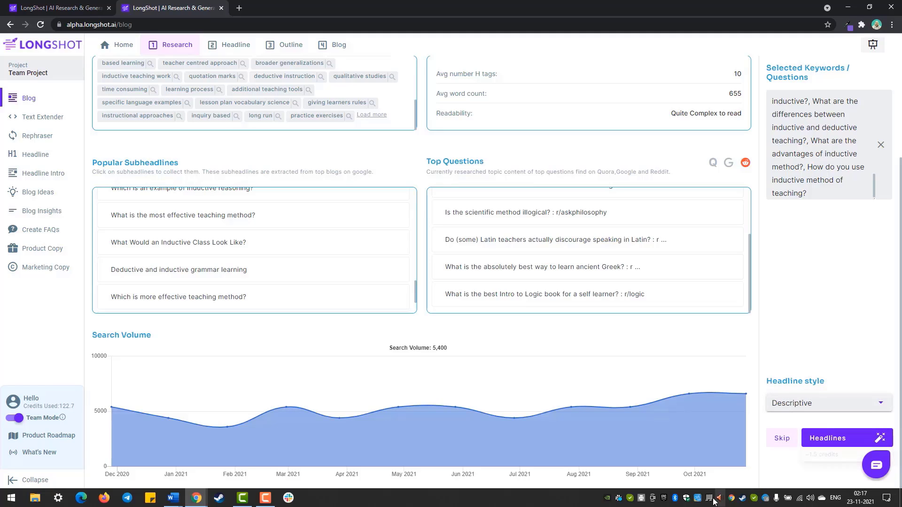
click(840, 439)
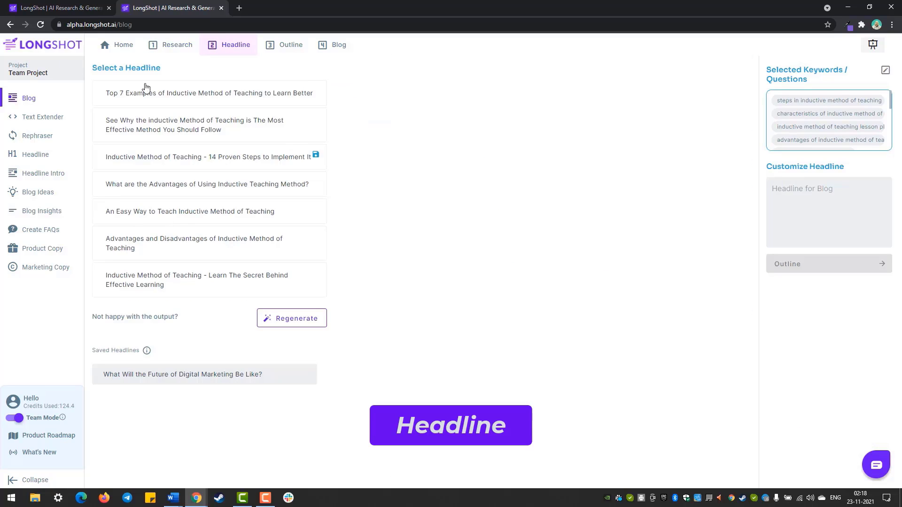
Save the generated headline "See Why the inductive Method of Teaching is The Most Effective Method You Should Follow"
drag(115, 67, 183, 74)
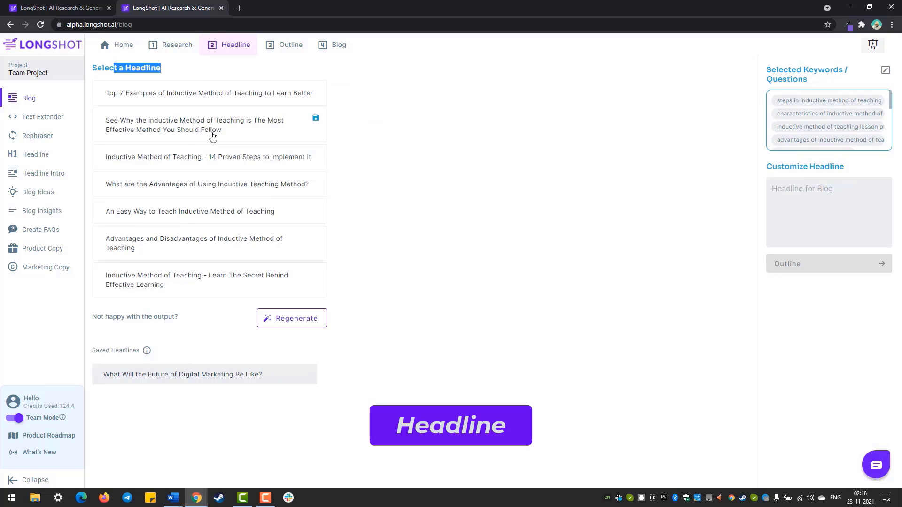
click(214, 262)
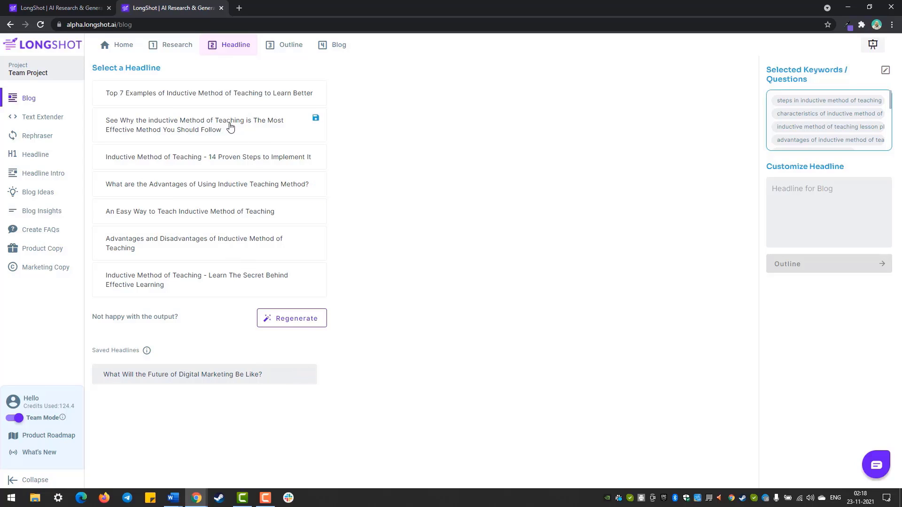
click(316, 118)
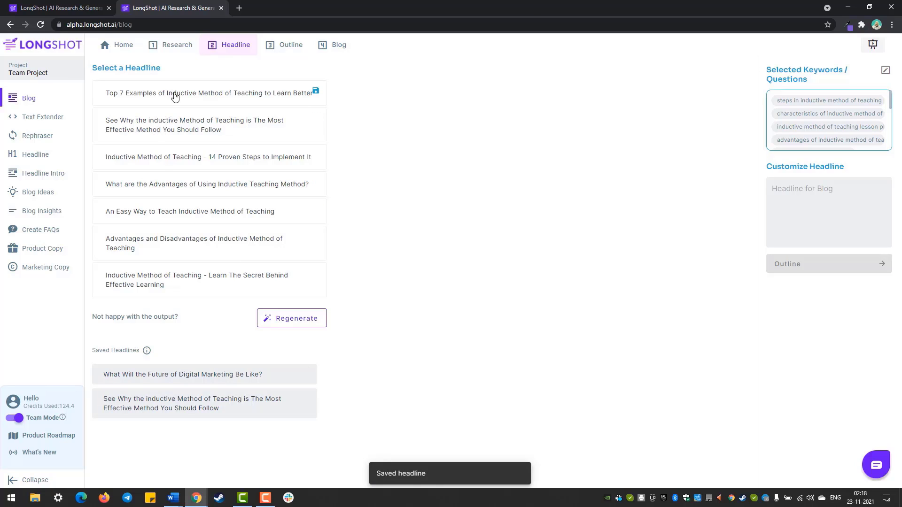
Regenerate the headlines and save "Inductive Teaching Method to Learn How to Teach Inductively"
click(291, 319)
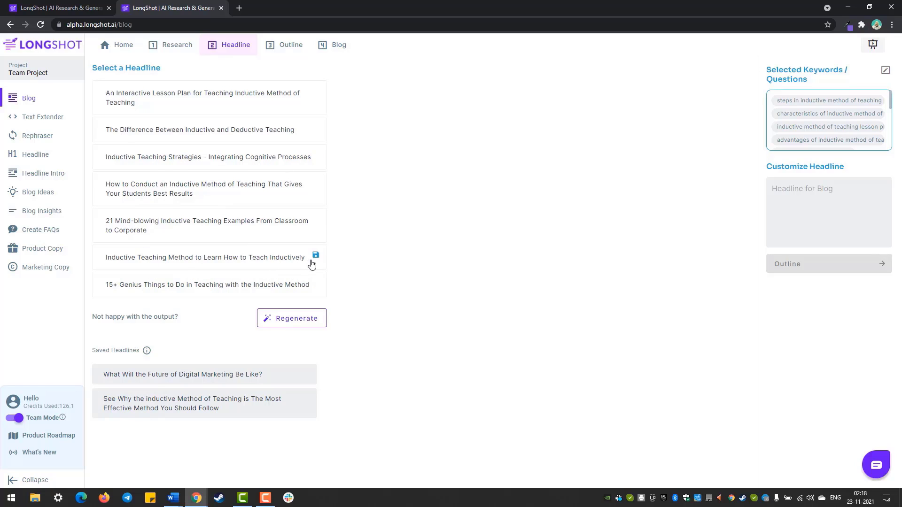
click(316, 256)
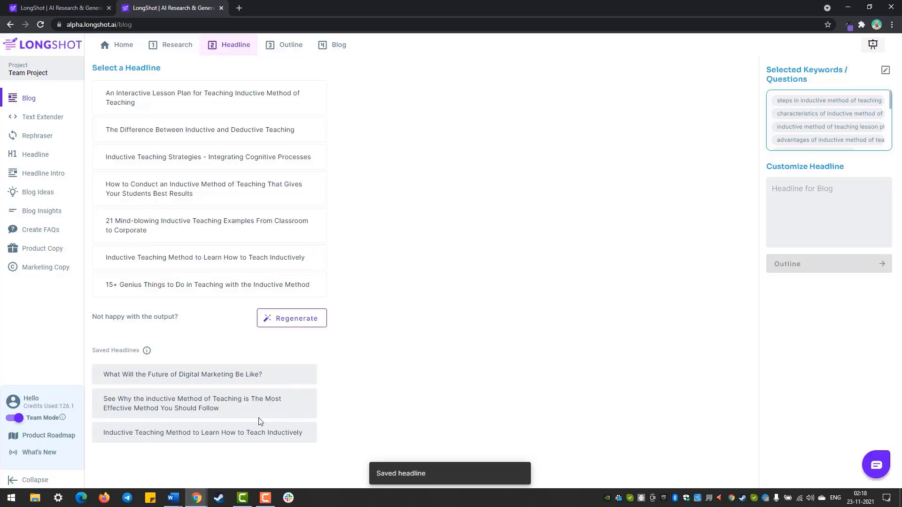
Regenerate the headlines again and choose "Inductive Method of Teaching – For More Effective Learning" as the blog headline
click(301, 321)
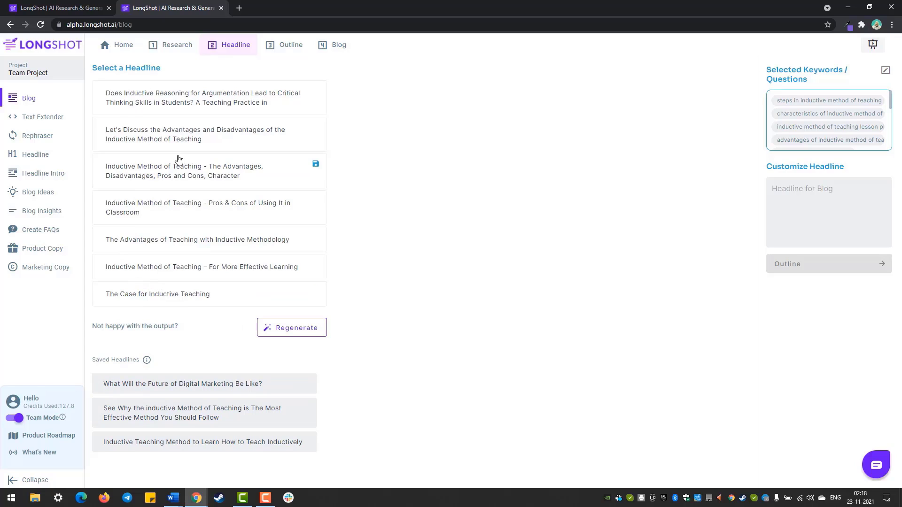
click(261, 273)
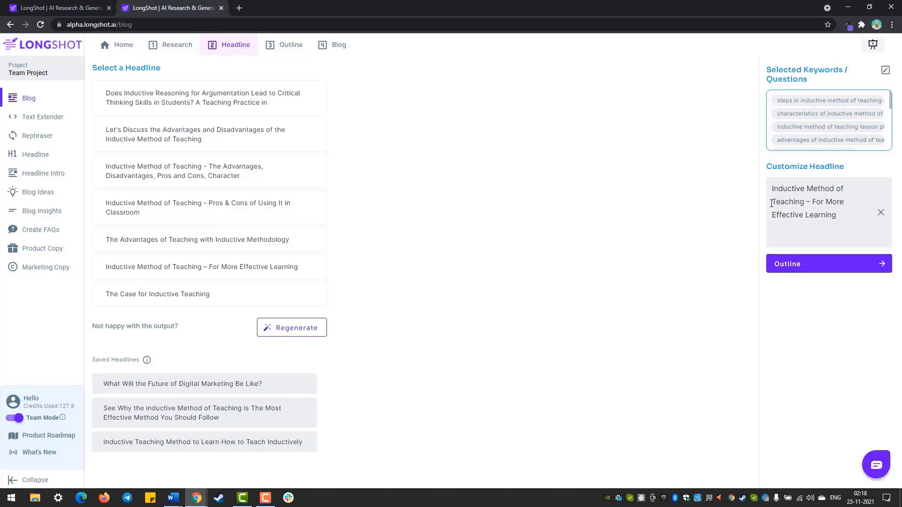
drag(793, 192, 806, 203)
click(465, 369)
Proceed to the outline stage and create a blog outline with 6 subheadlines
drag(768, 68, 823, 81)
click(828, 89)
click(860, 269)
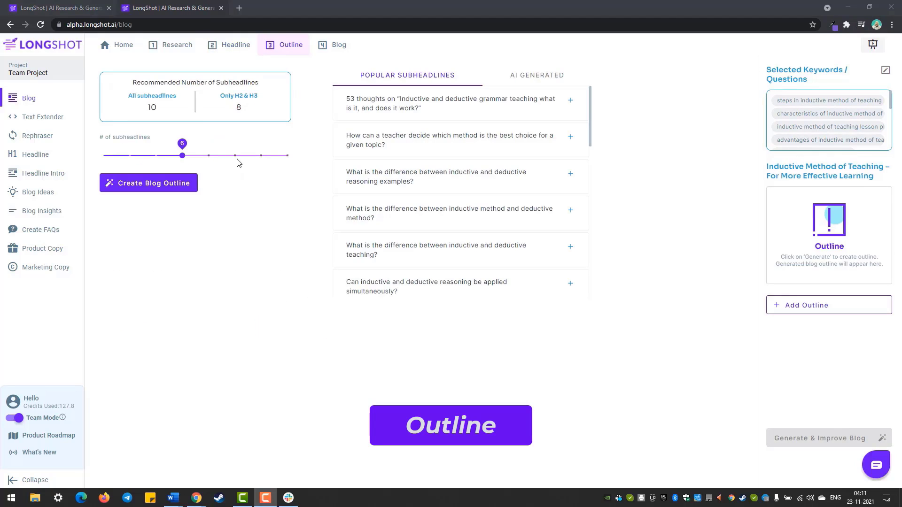
drag(131, 87, 265, 90)
click(221, 113)
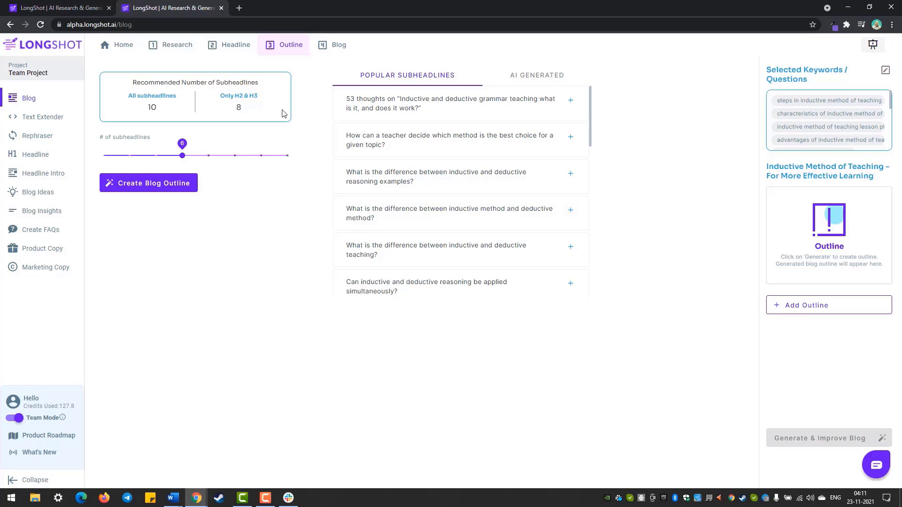
drag(98, 144, 151, 137)
click(158, 141)
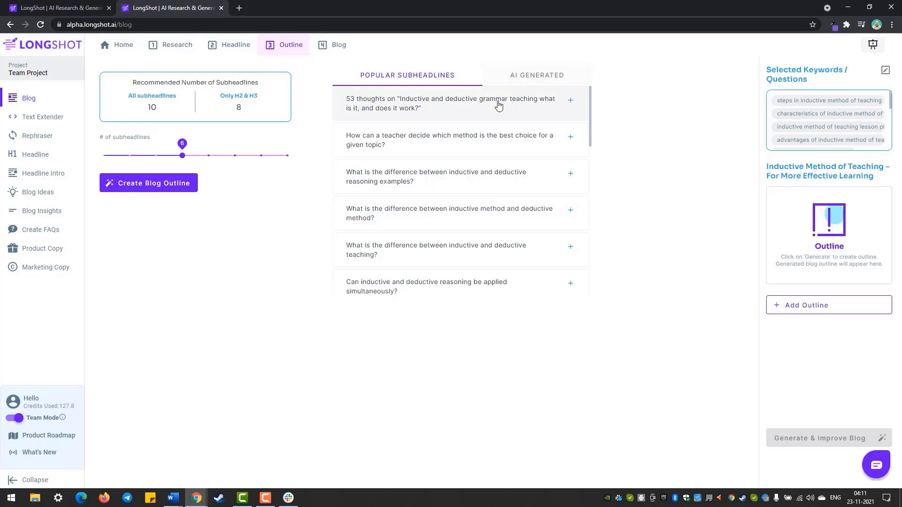
drag(186, 156, 211, 173)
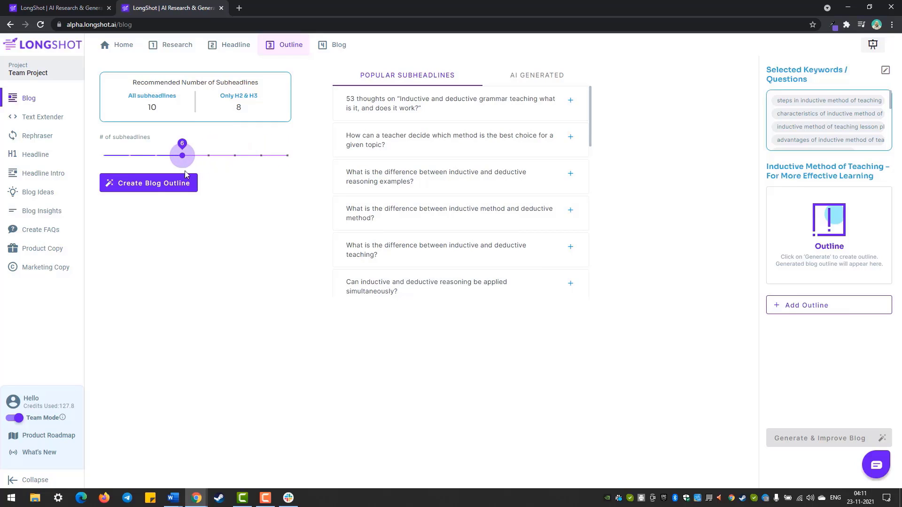
click(159, 190)
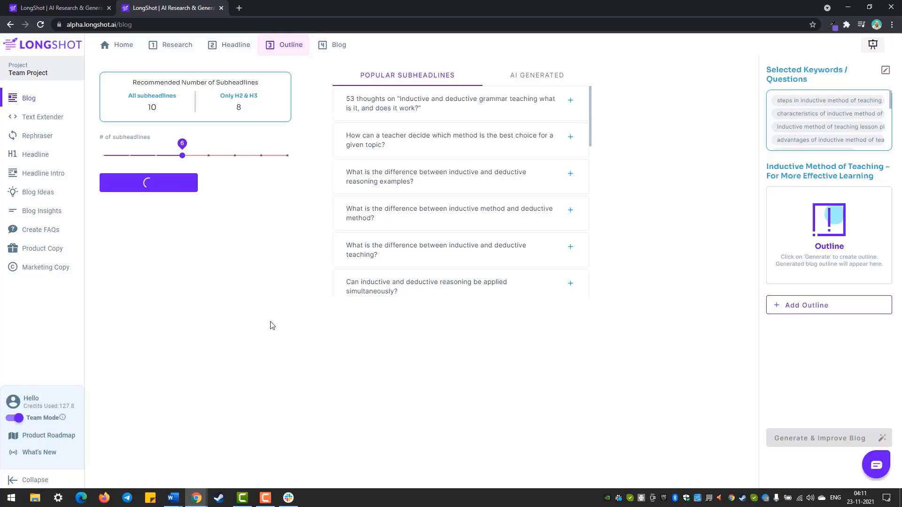
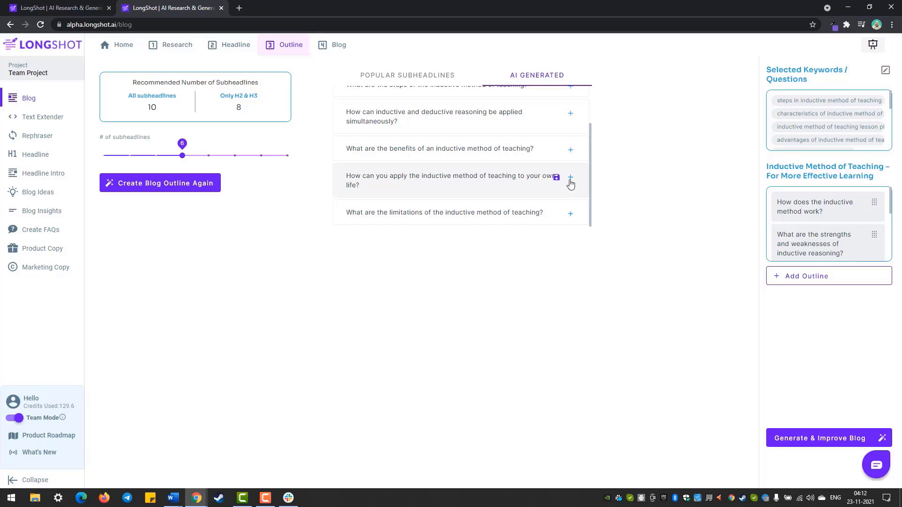
Add the AI-generated limitations question and popular subheadlines on the inductive-deductive teaching difference and applying both reasonings simultaneously to the outline
click(571, 213)
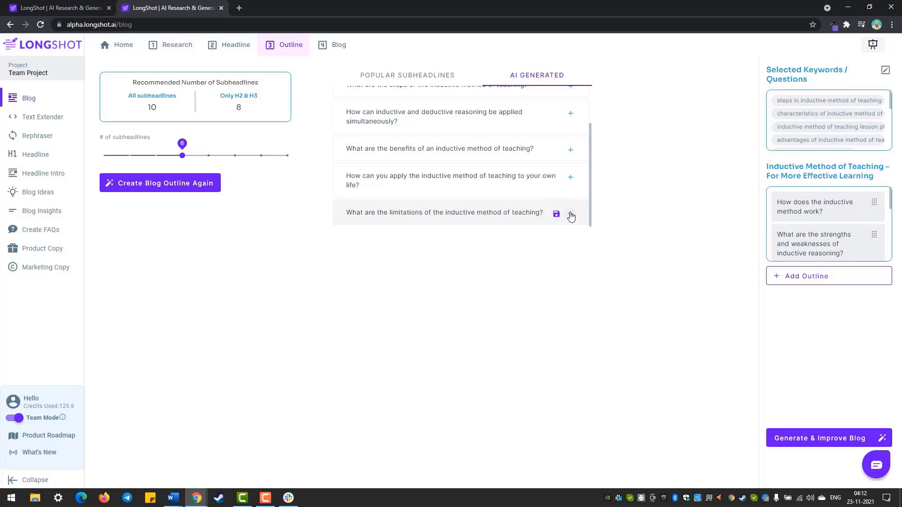
click(418, 78)
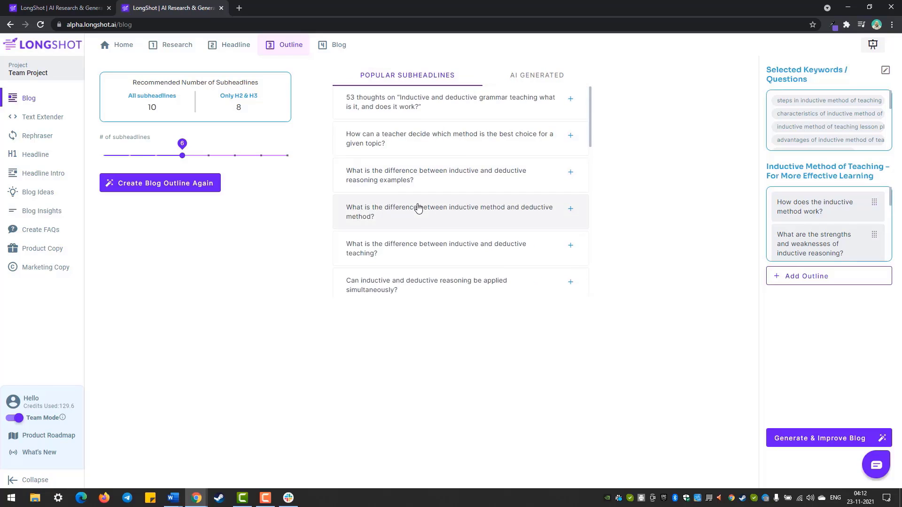
scroll(399, 179, down, 1)
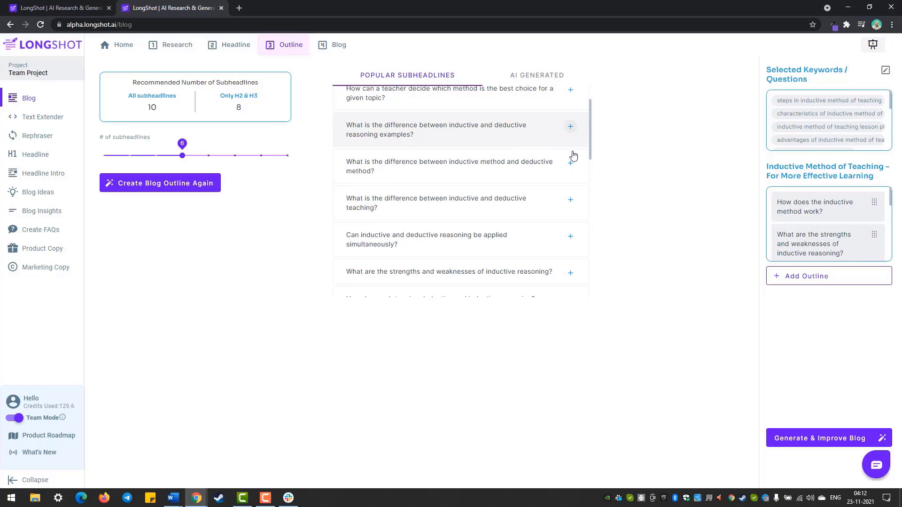
scroll(571, 177, down, 1)
scroll(572, 177, down, 1)
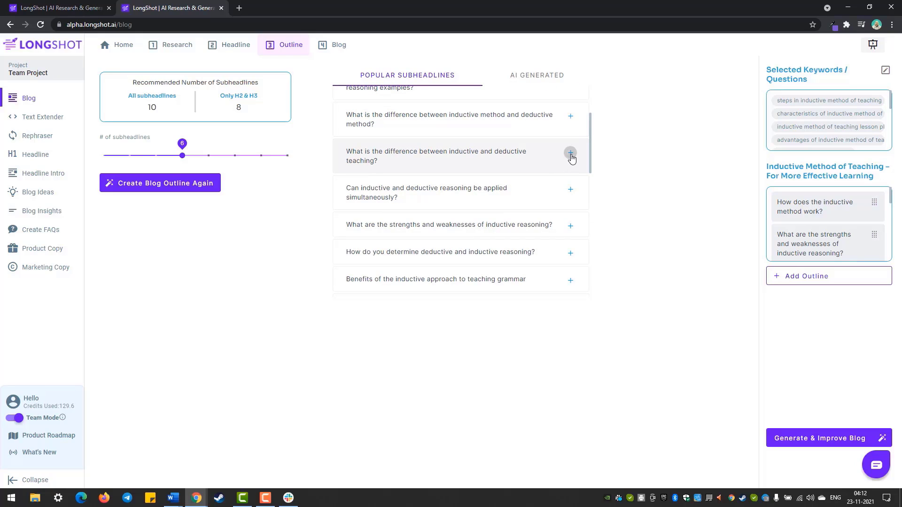
scroll(566, 169, down, 2)
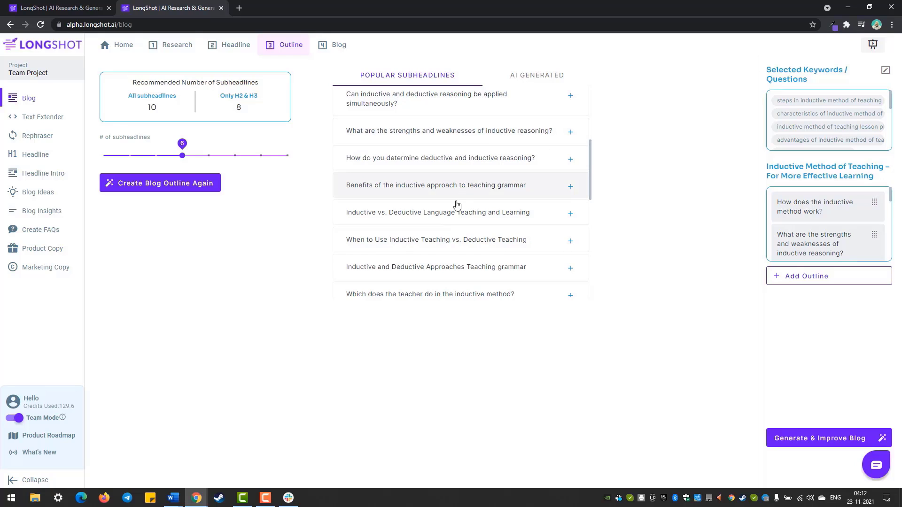
scroll(437, 216, down, 2)
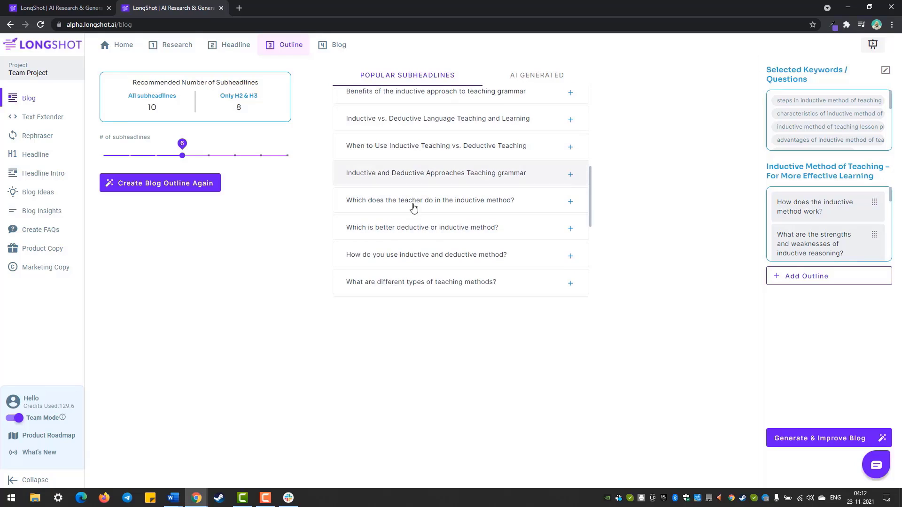
scroll(452, 273, down, 1)
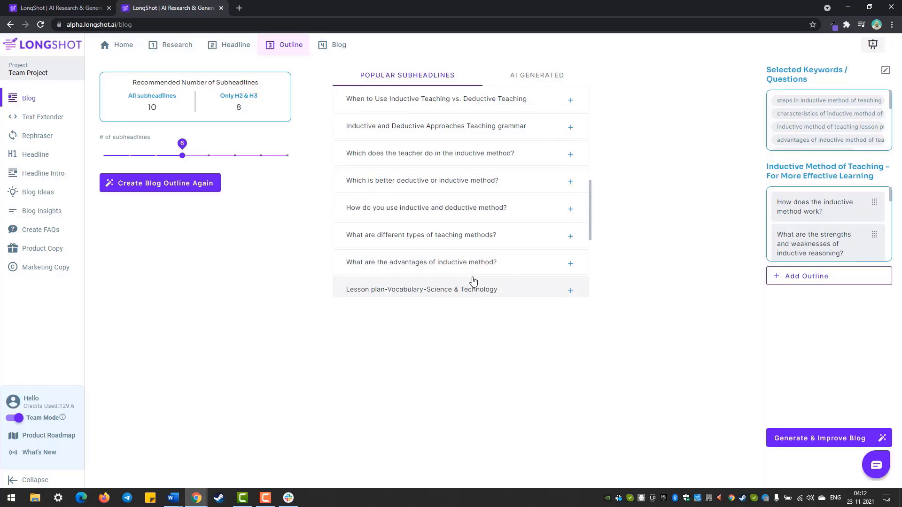
scroll(484, 277, down, 1)
scroll(484, 277, down, 3)
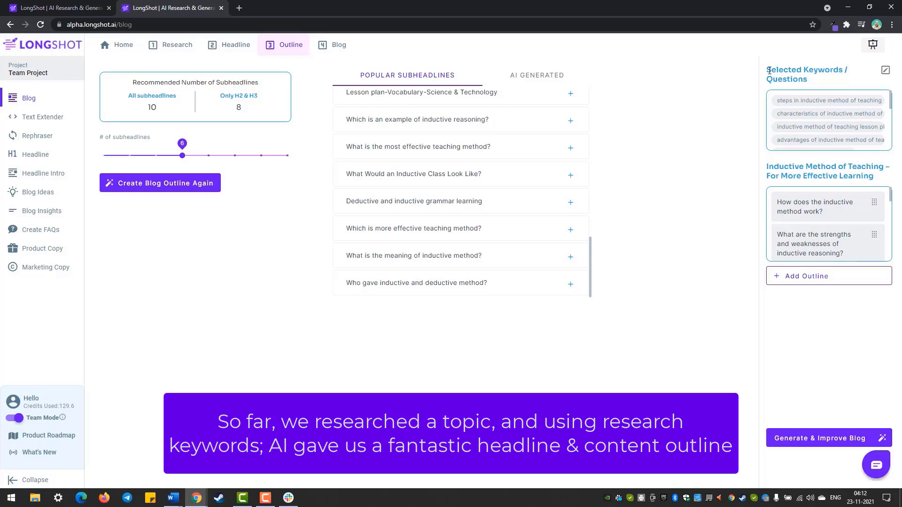
Review the selected keywords, chosen headline and outline questions, and try reordering an outline question
drag(769, 69, 818, 88)
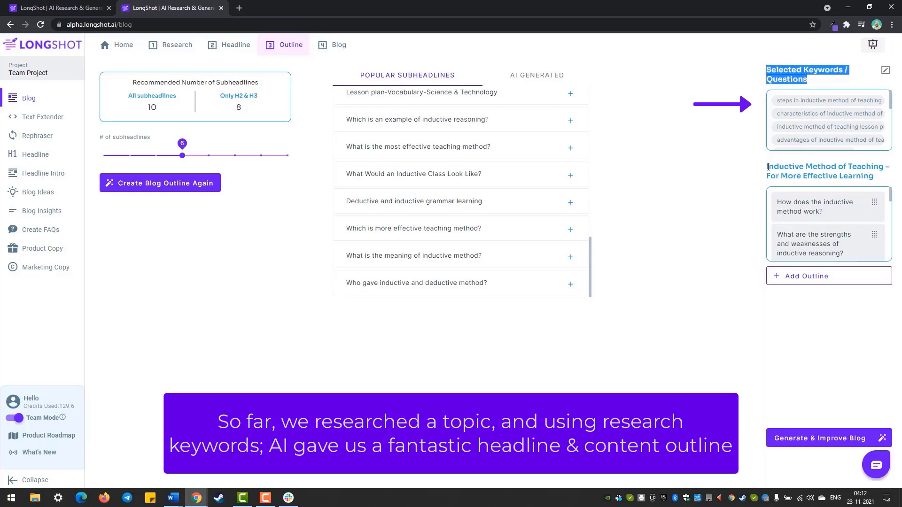
drag(767, 166, 878, 182)
click(879, 182)
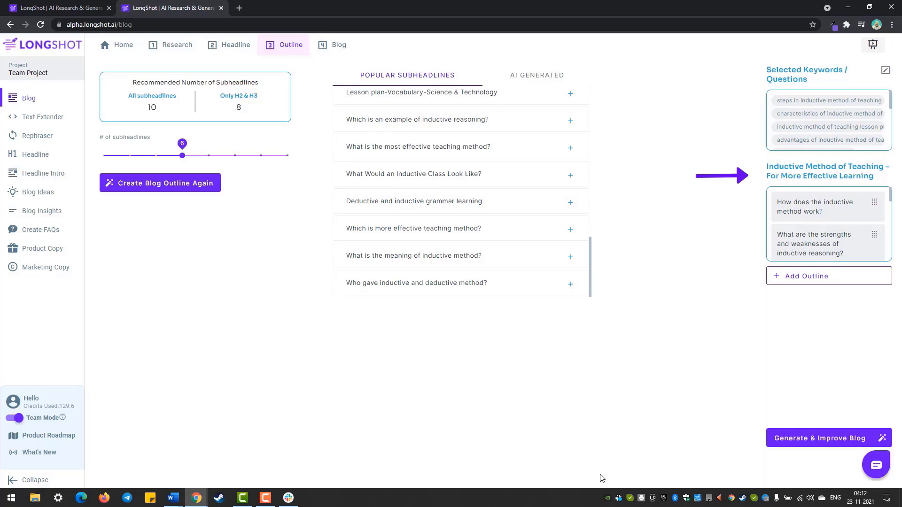
scroll(850, 216, down, 5)
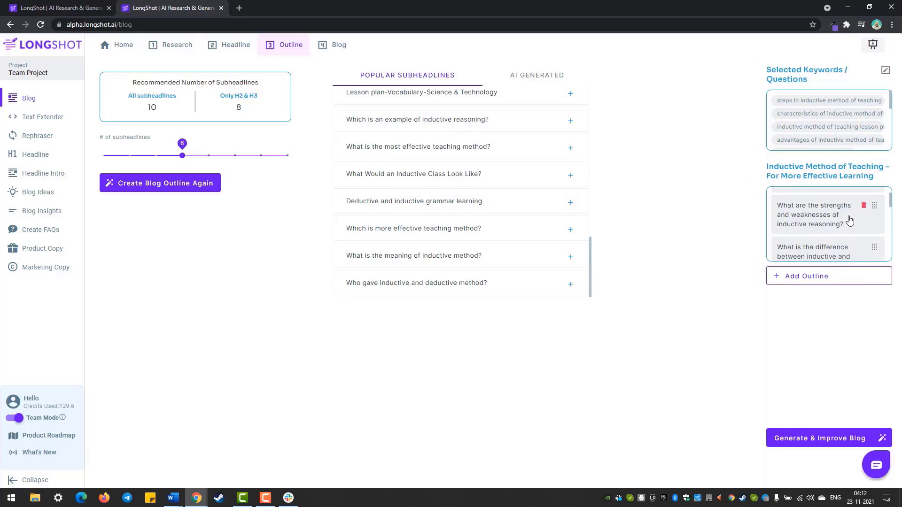
scroll(849, 232, up, 3)
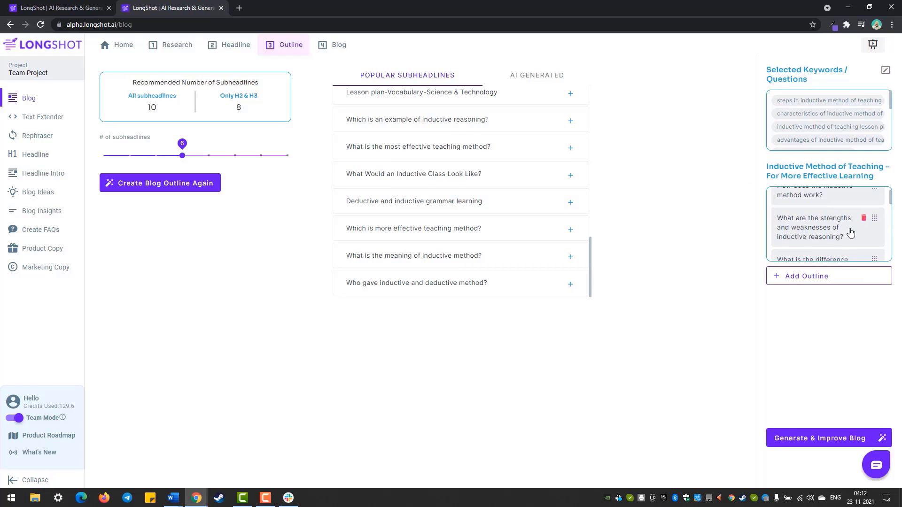
mouse_move(876, 233)
mouse_down()
mouse_move(877, 201)
mouse_move(879, 250)
mouse_up()
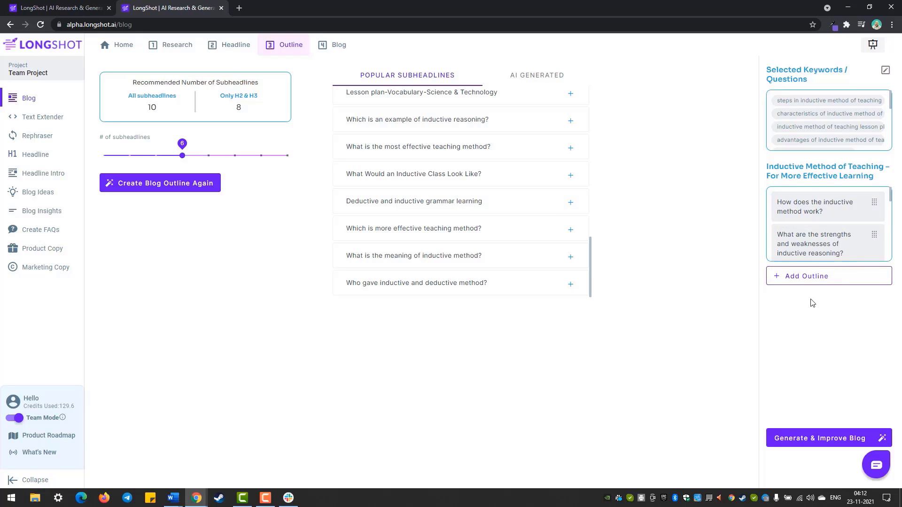
Add a custom entry at the end of the outline, open its text for editing, and delete the entry
click(808, 277)
scroll(814, 245, down, 2)
scroll(815, 245, down, 2)
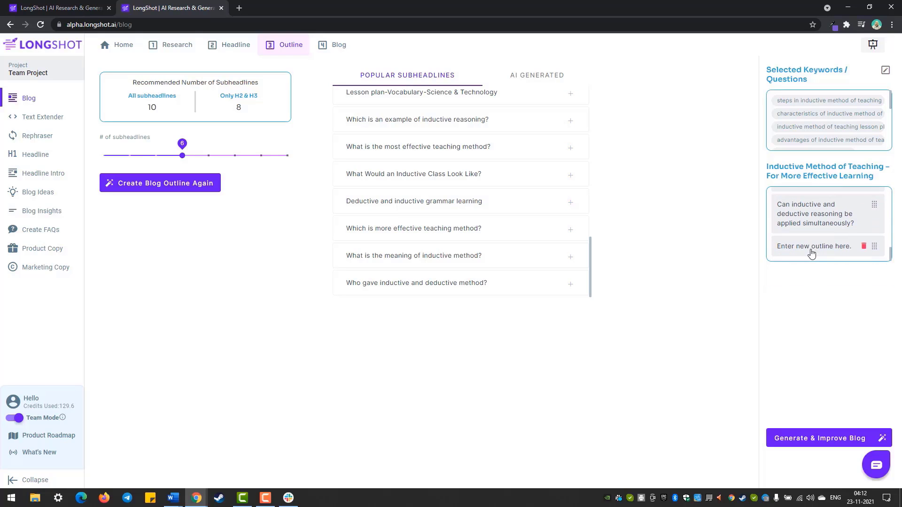
triple_click(813, 249)
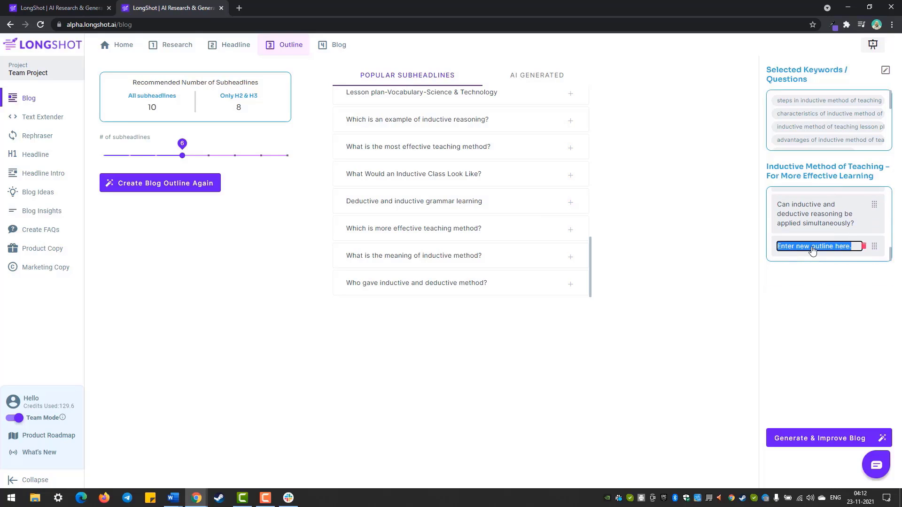
click(865, 246)
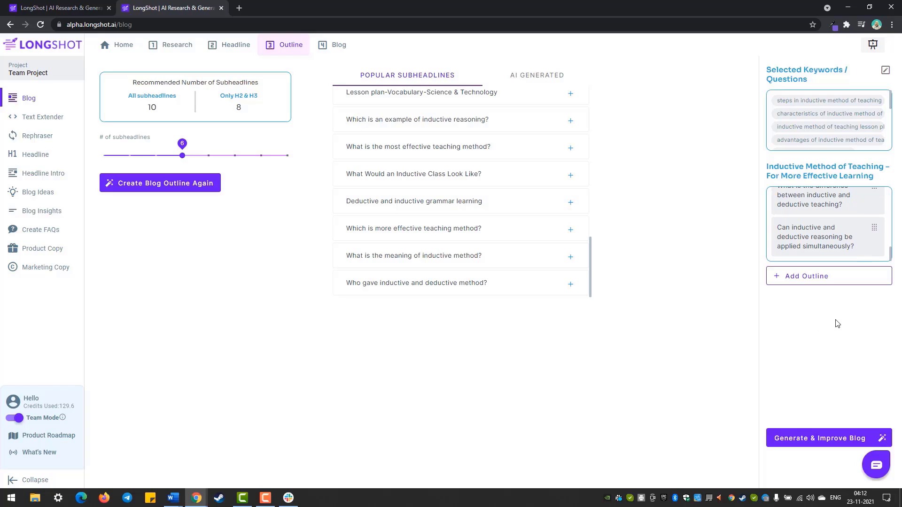
Generate the blog from the finished outline and set its niche to Education
click(801, 437)
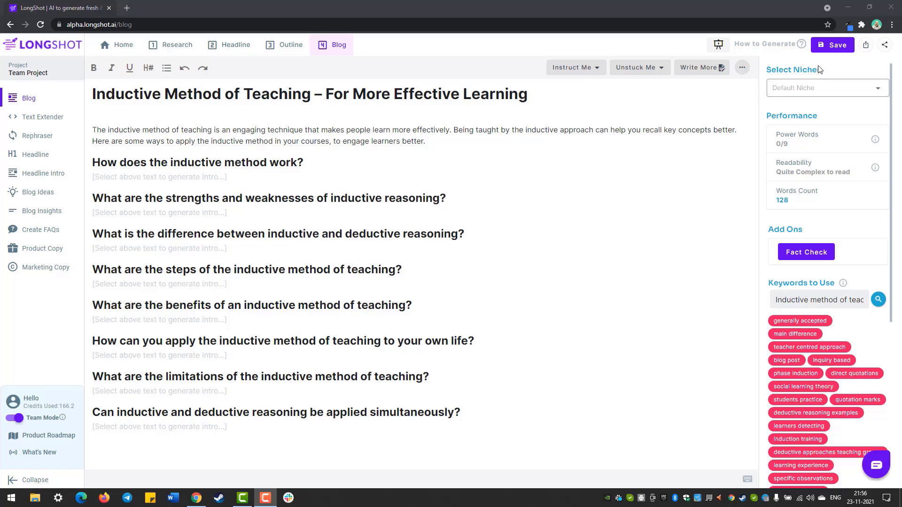
click(853, 88)
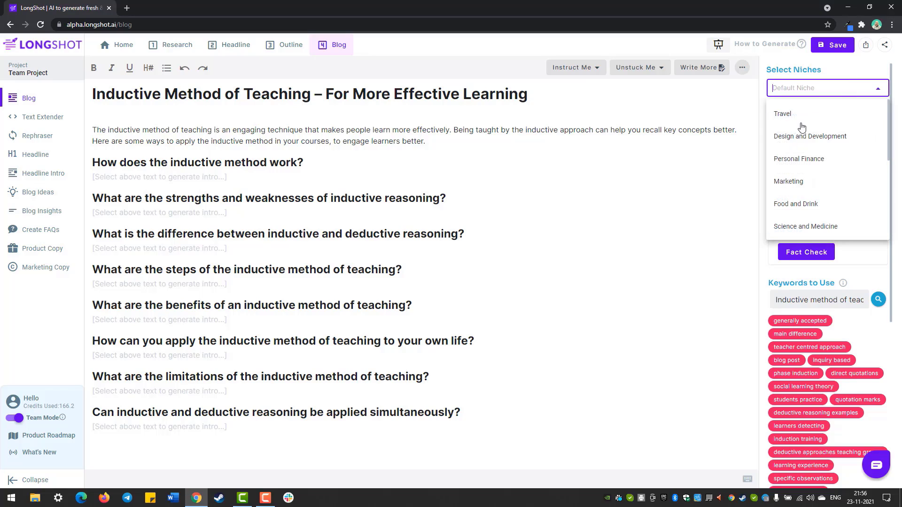
scroll(806, 122, down, 2)
scroll(808, 137, up, 2)
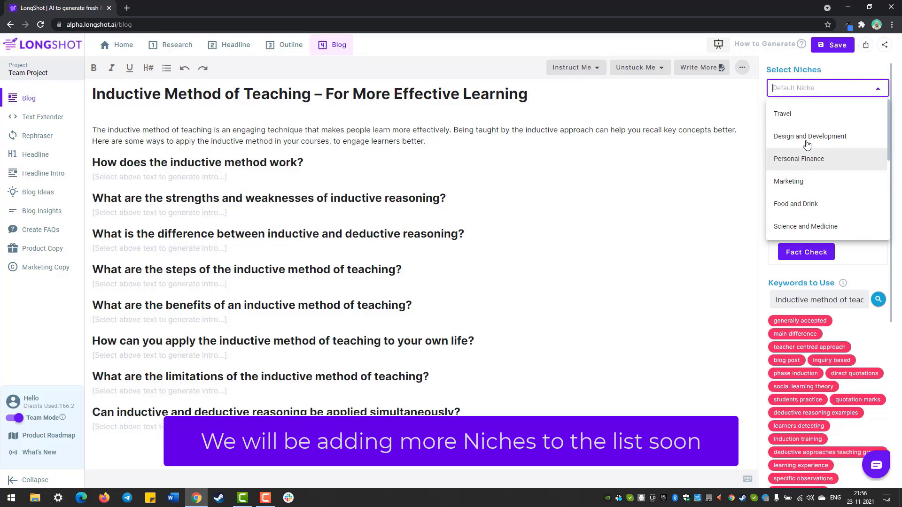
scroll(807, 148, down, 3)
scroll(807, 151, down, 2)
scroll(812, 191, up, 2)
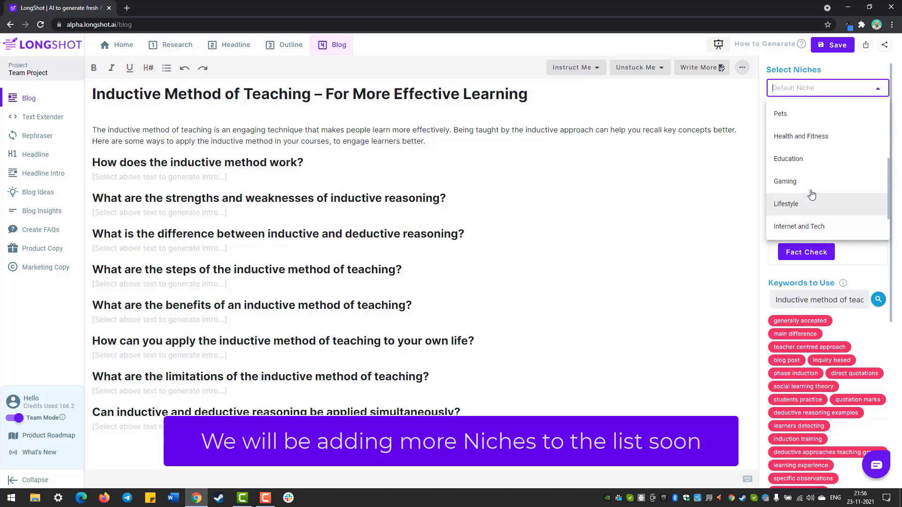
click(821, 163)
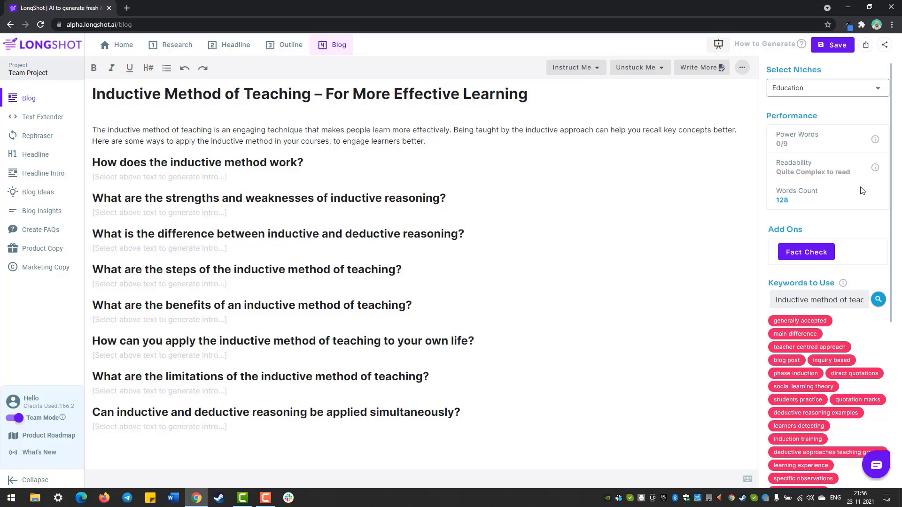
Apply the Heading 1 style to the blog title
scroll(791, 290, down, 1)
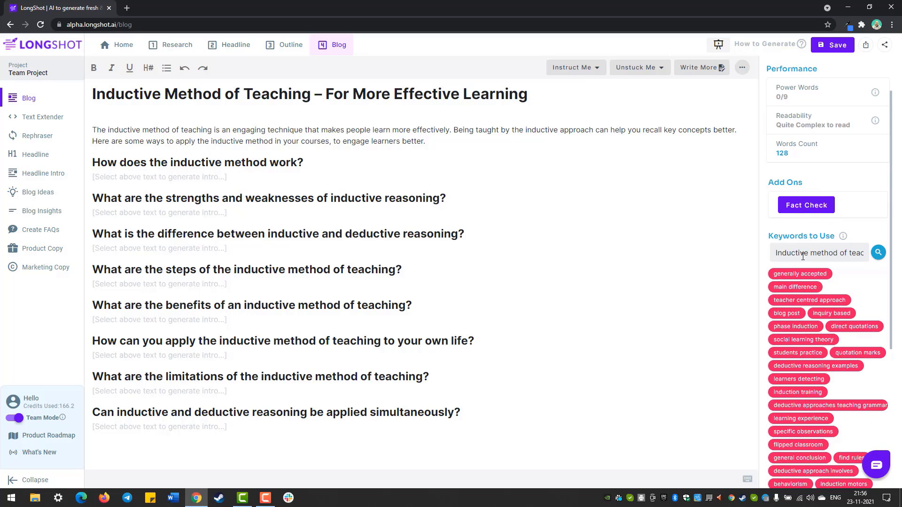
scroll(789, 240, down, 2)
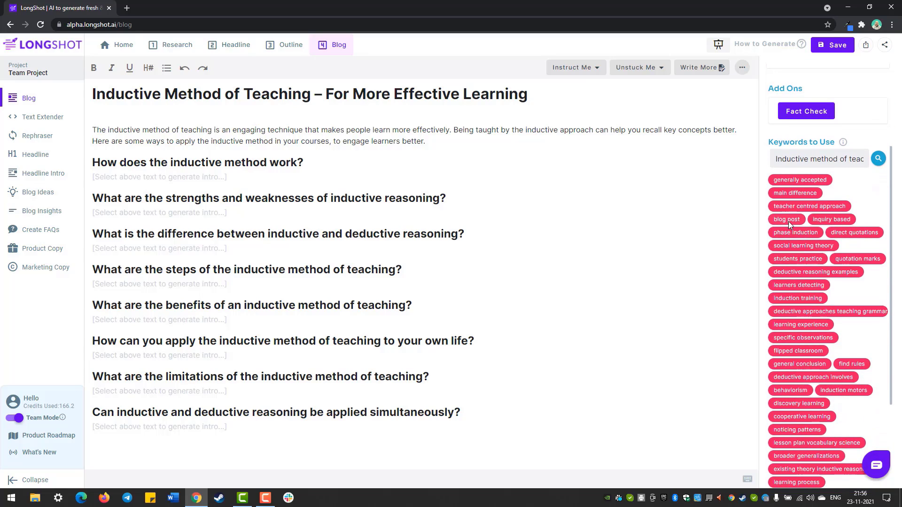
scroll(784, 203, down, 2)
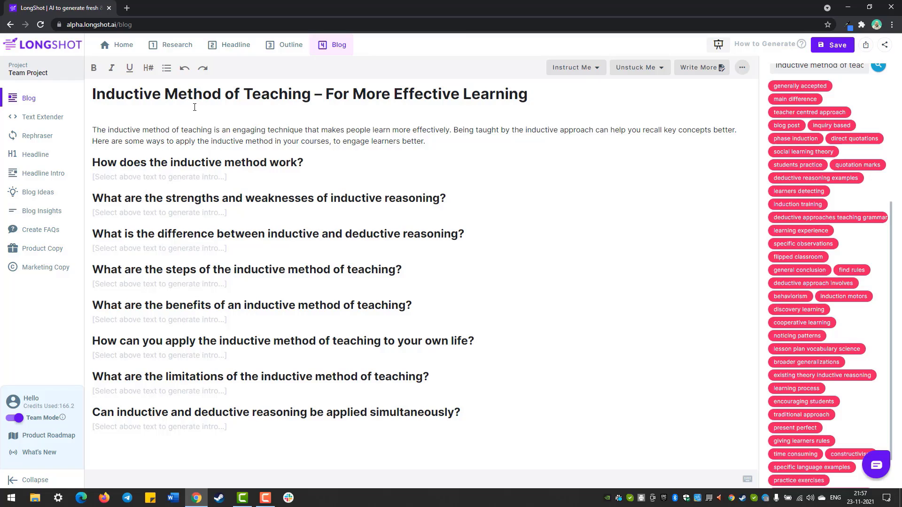
click(279, 94)
click(148, 68)
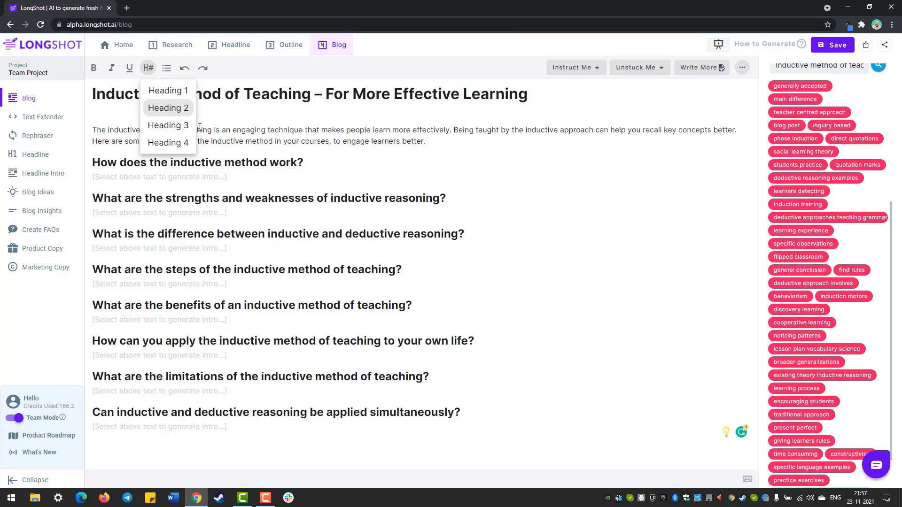
click(167, 90)
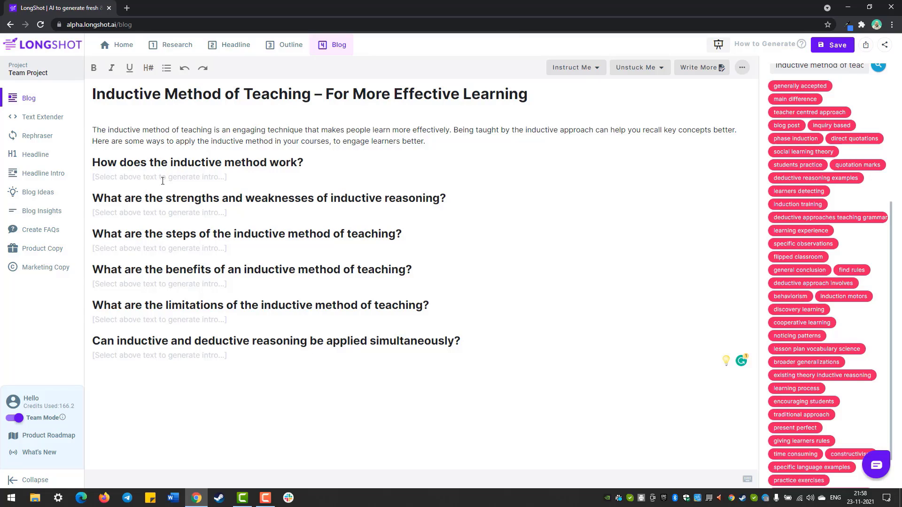
Reword the first subheadline as "What does the inductive method of teaching mean?"
double_click(108, 163)
text(What )
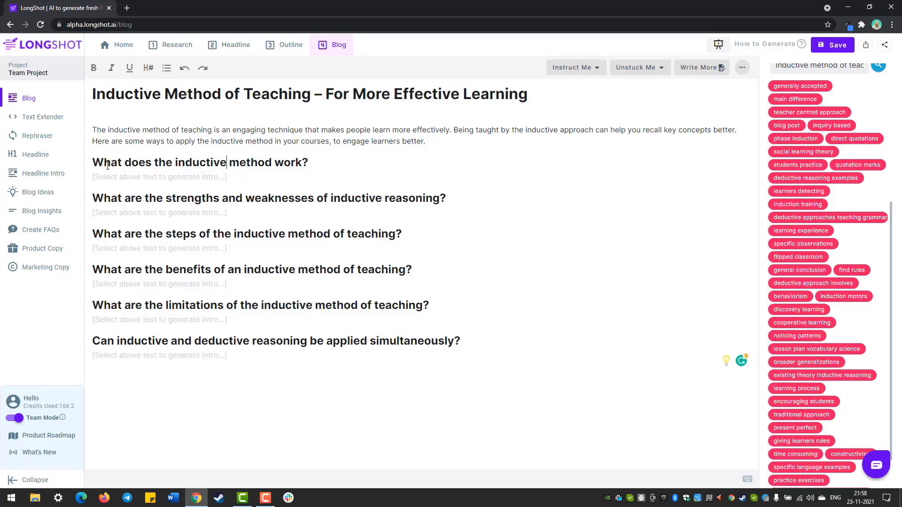
text(of teaching mean)
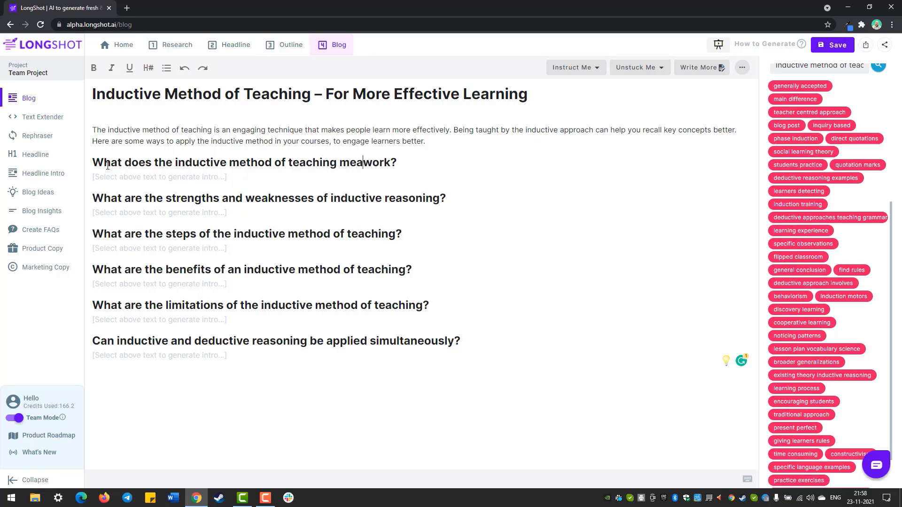
key(Delete)
key(Delete)
key(Delete)
key(Delete)
Replace "does the" with "is" in the first subheadline, making it "What is inductive method of teaching mean?"
double_click(137, 162)
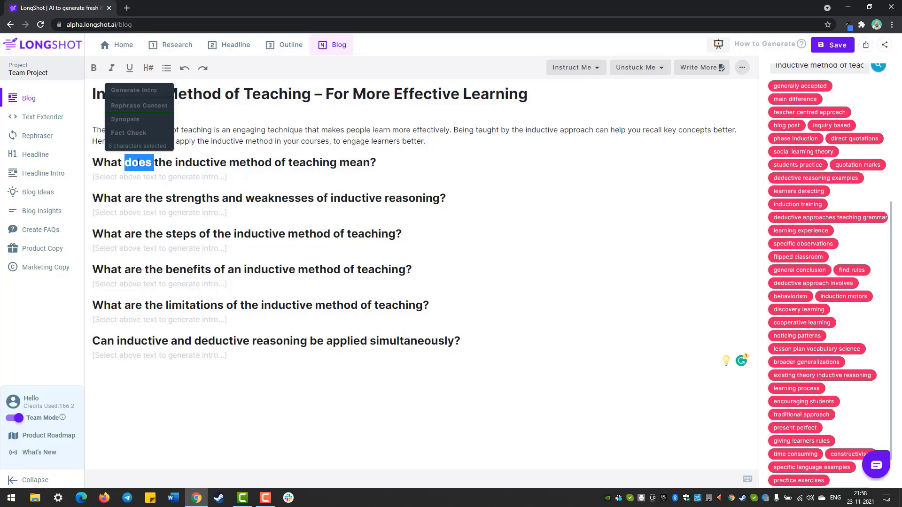
text(is)
key(Delete)
key(Delete)
key(Delete)
key(Delete)
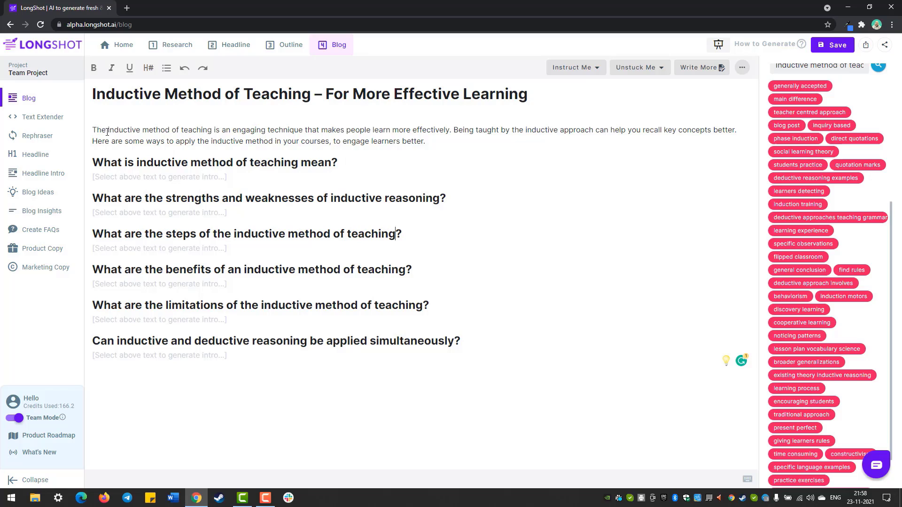
Generate an intro from the blog title and extend it once with Write More
drag(110, 131, 478, 148)
triple_click(187, 96)
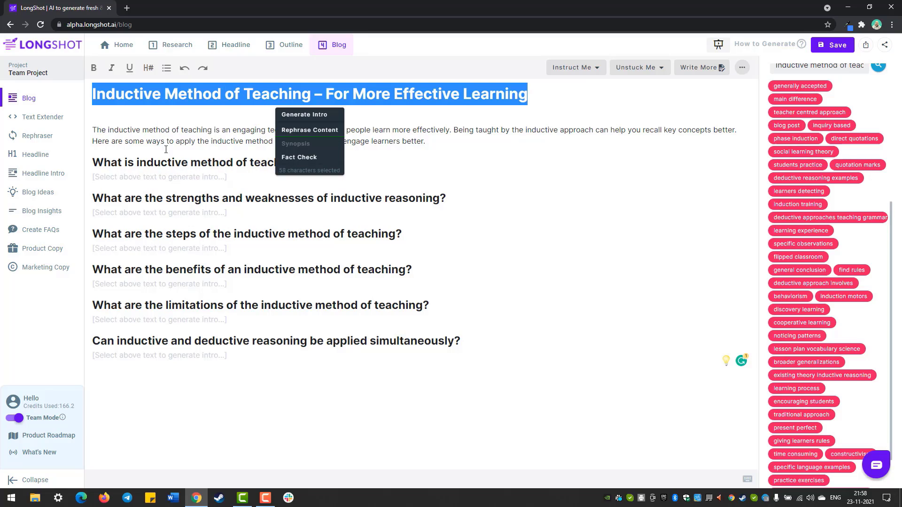
click(302, 115)
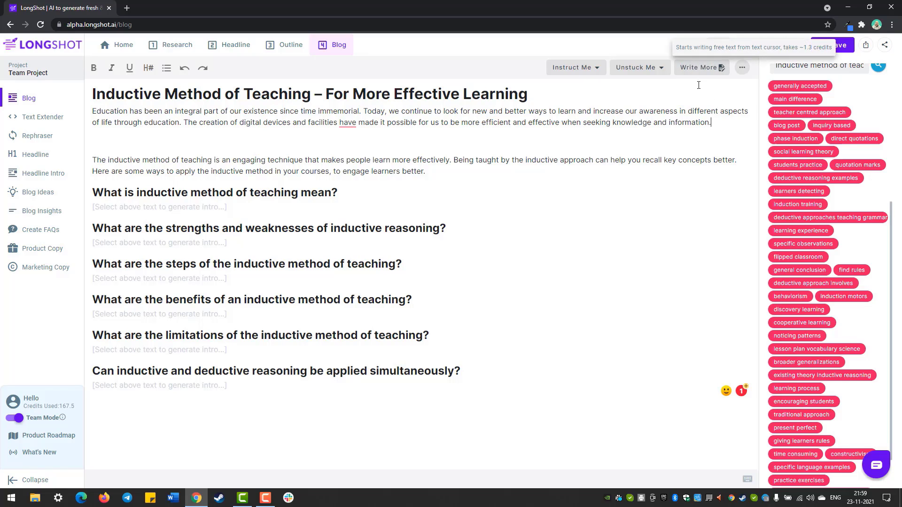
click(699, 68)
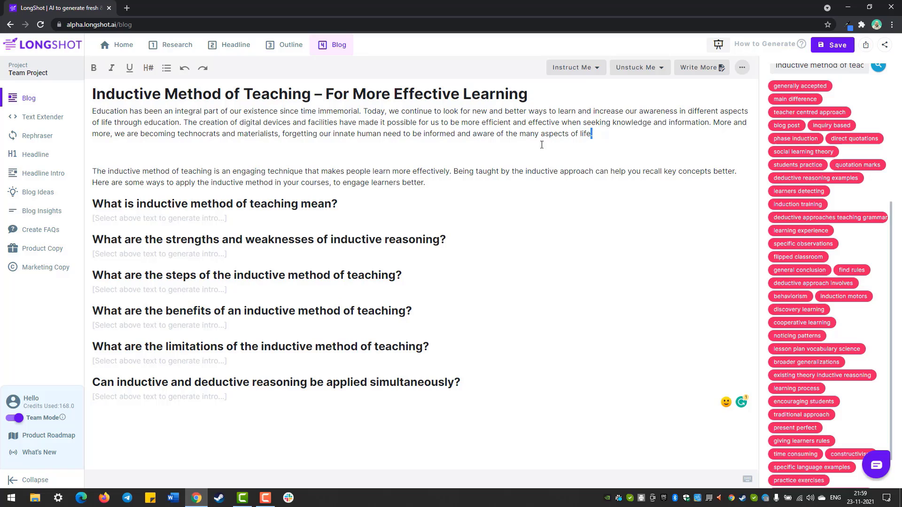
Delete the generated intro paragraph beginning "Education has been an integral part" under the blog title
drag(542, 145, 85, 115)
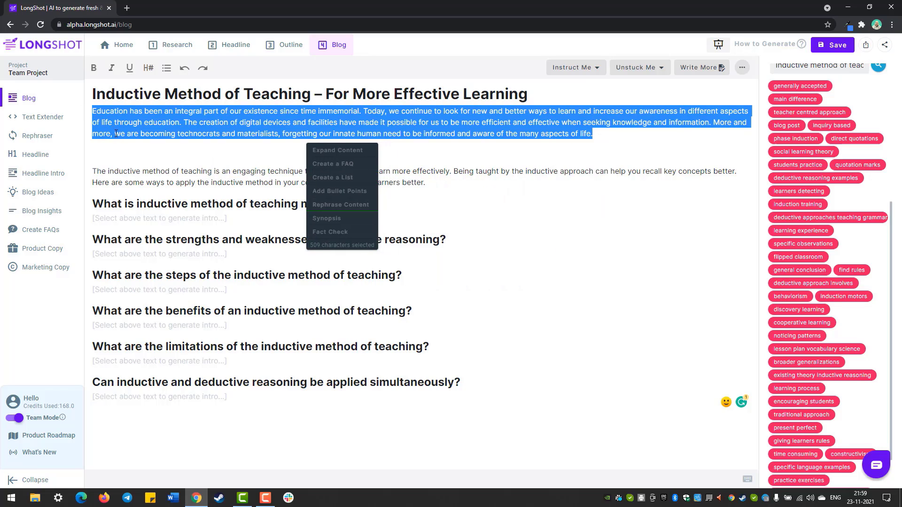
key(BackSpace)
key(BackSpace)
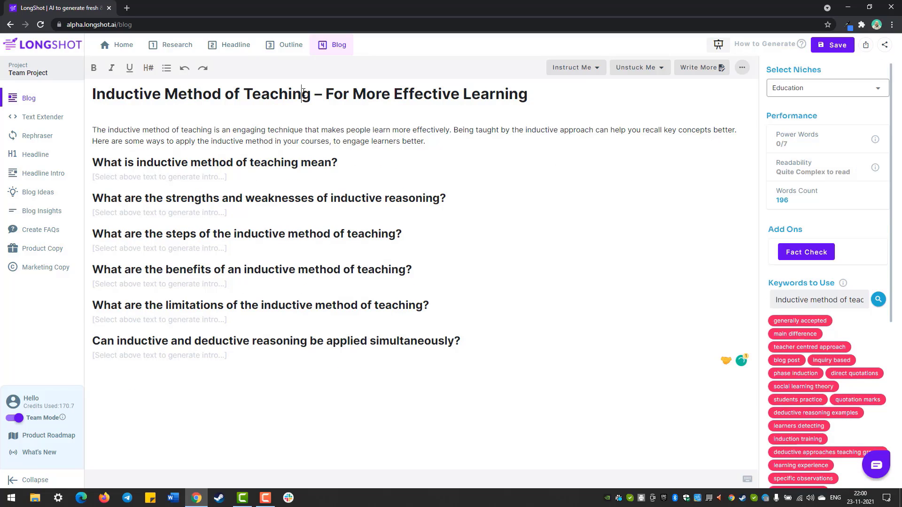
Generate a fresh intro from the blog title and extend it twice with Write More
triple_click(306, 94)
click(295, 118)
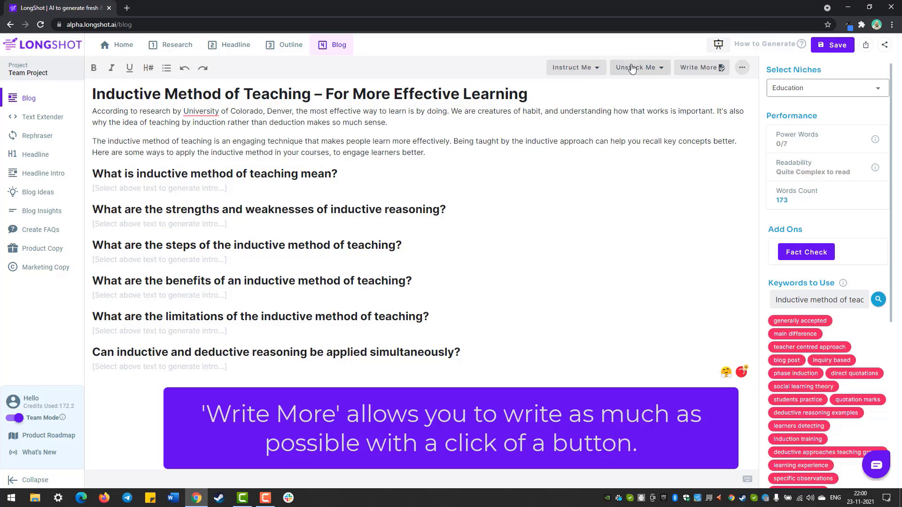
click(687, 69)
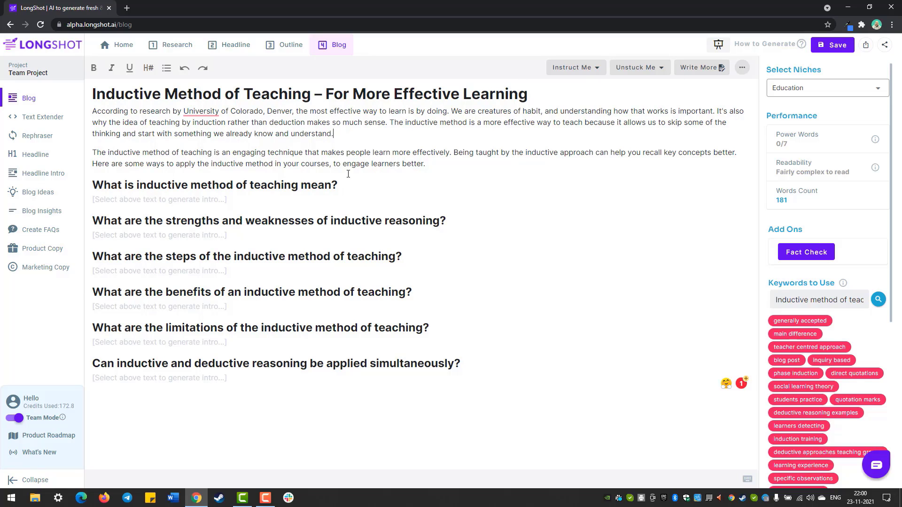
click(695, 67)
Generate an intro for "What is inductive method of teaching mean?" using the custom concept "Define Inductive method of teaching"
triple_click(198, 189)
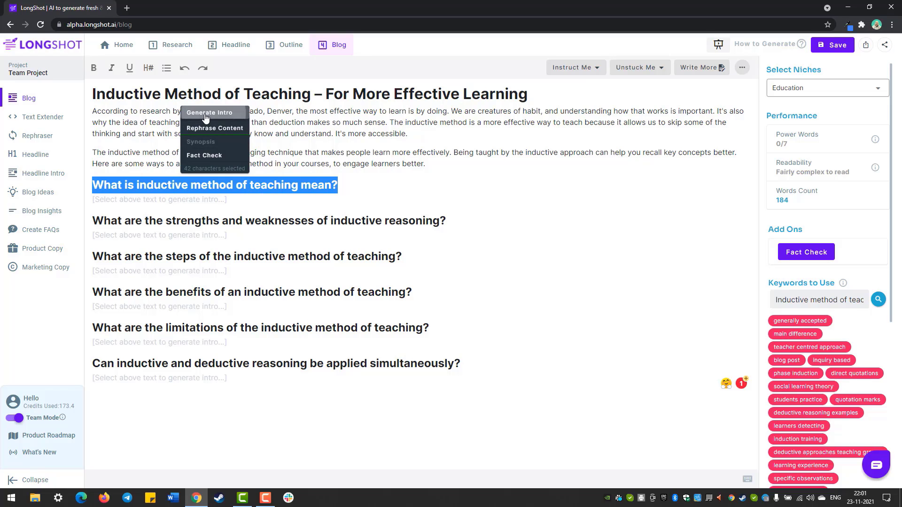
click(206, 115)
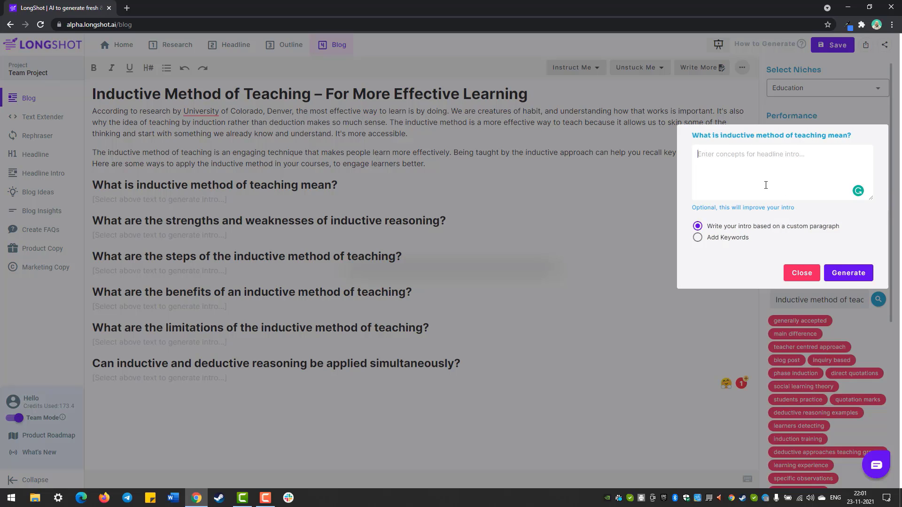
text(Define Inductive method of teaching)
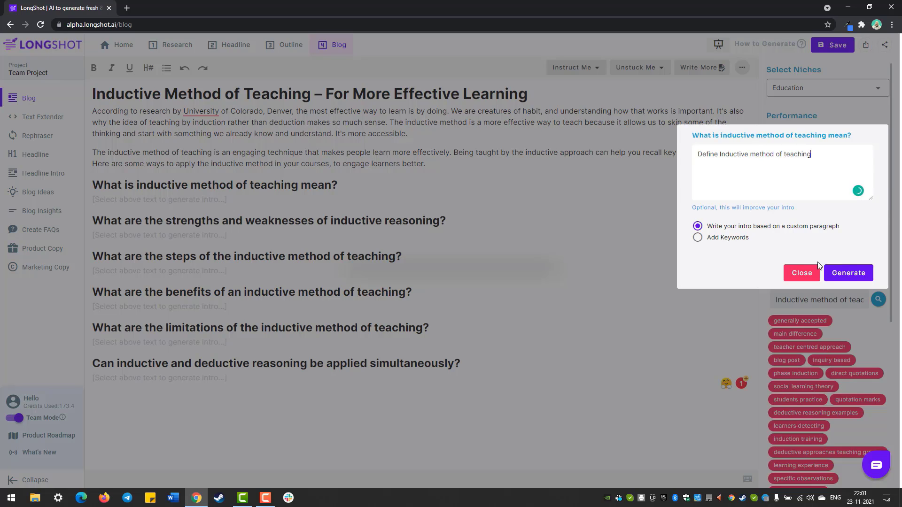
click(851, 272)
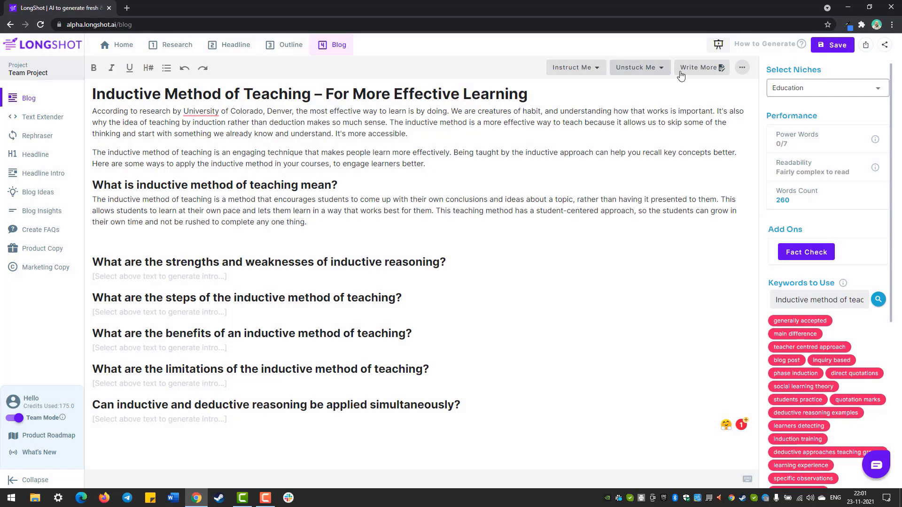
Extend the text under "What is inductive method of teaching mean?" with repeated Write More runs
click(694, 68)
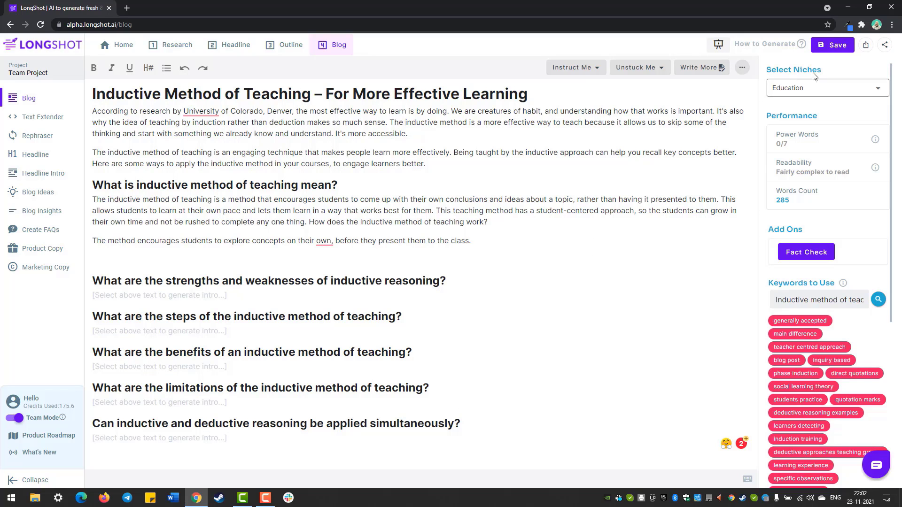
click(699, 69)
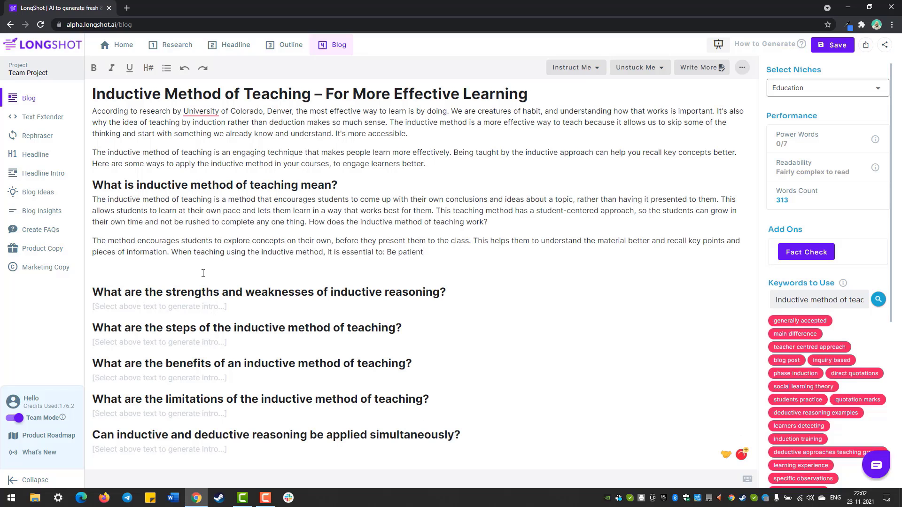
click(694, 68)
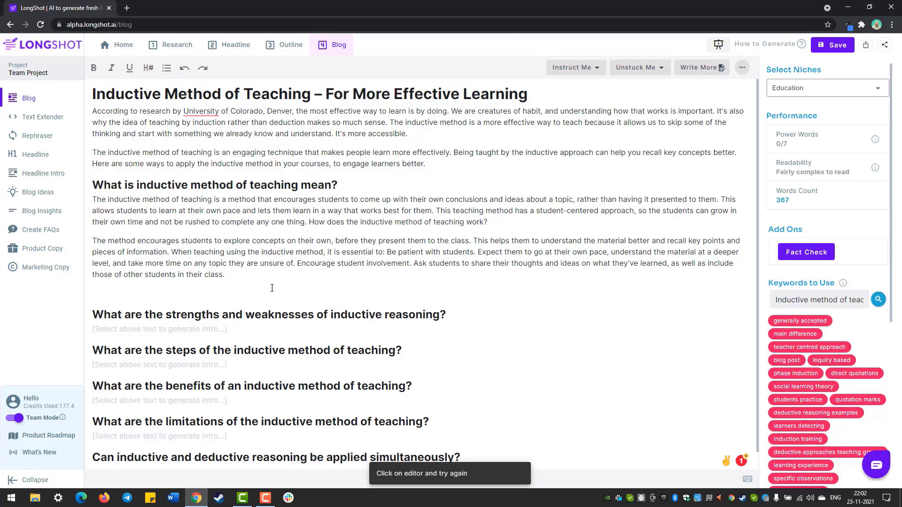
click(699, 67)
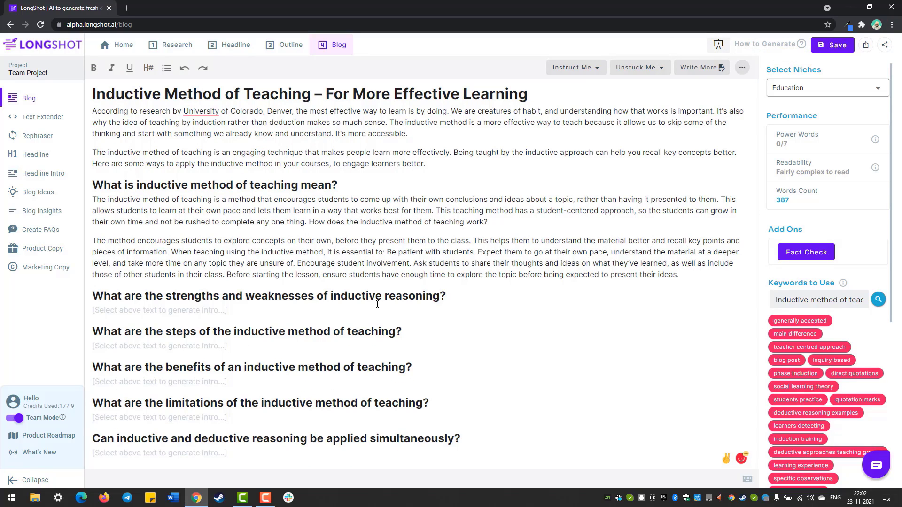
Generate an intro for "What are the strengths and weaknesses of inductive reasoning?" and extend it with Write More
triple_click(183, 298)
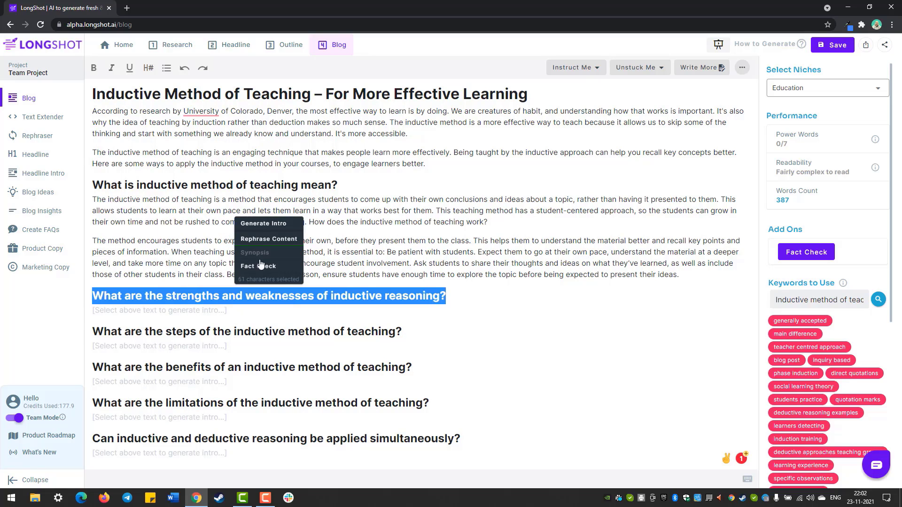
click(265, 224)
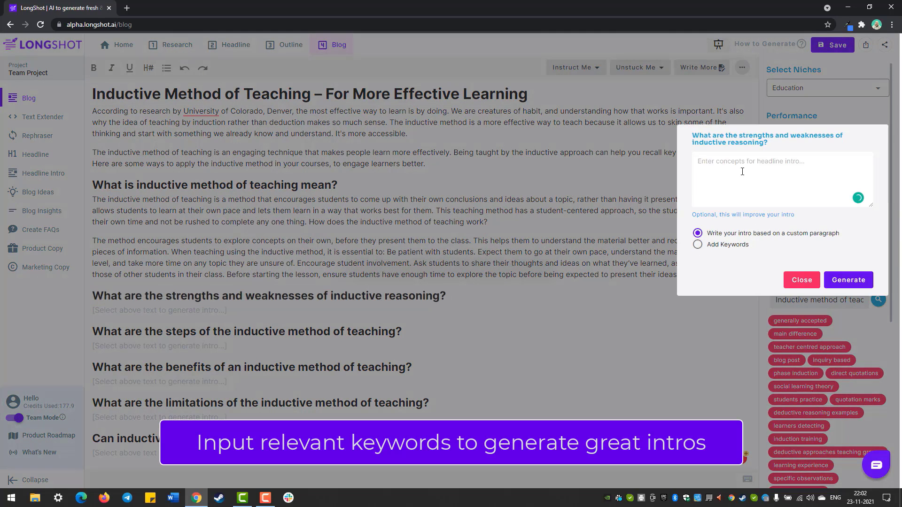
click(746, 160)
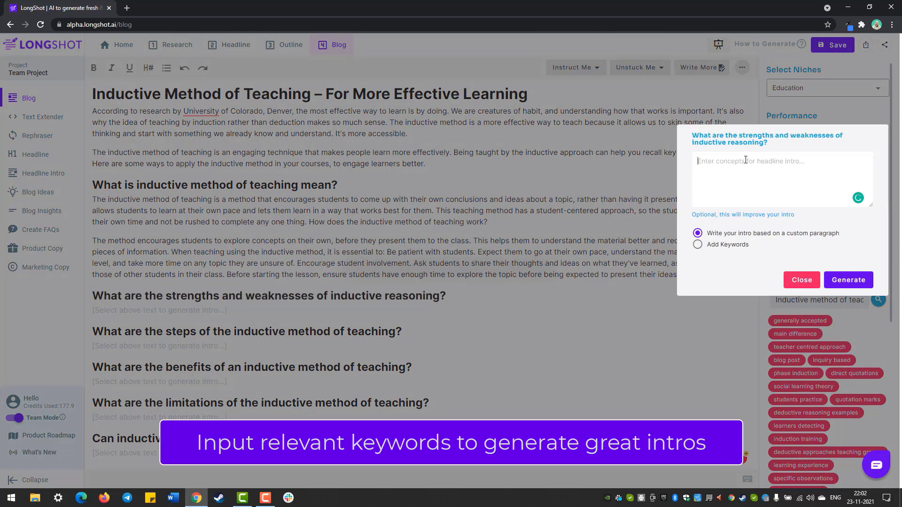
click(846, 281)
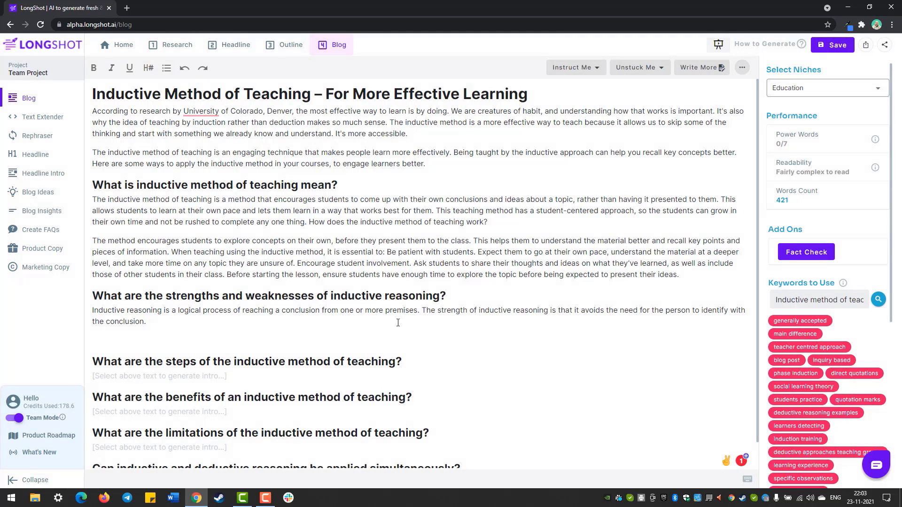
click(702, 67)
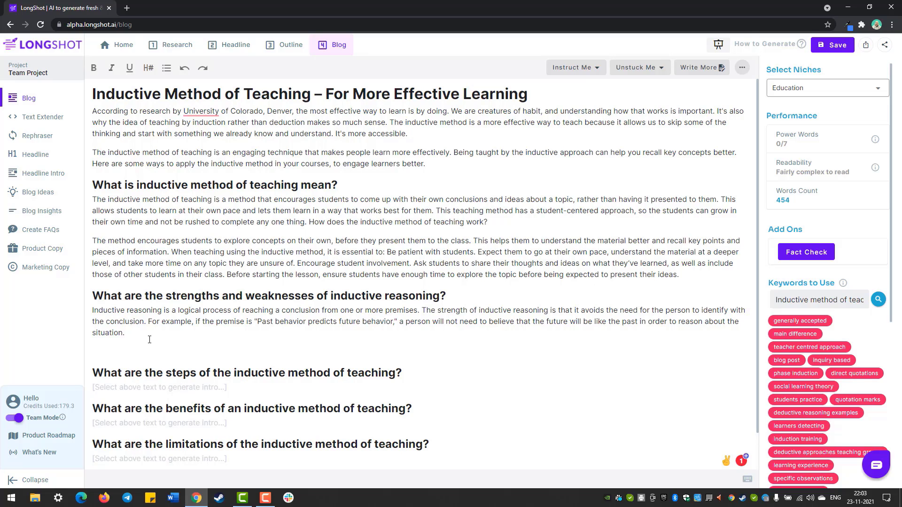
Replace everything after the first sentence under "What are the strengths and weaknesses of inductive reasoning?" with two fresh Write More runs
drag(149, 340, 422, 313)
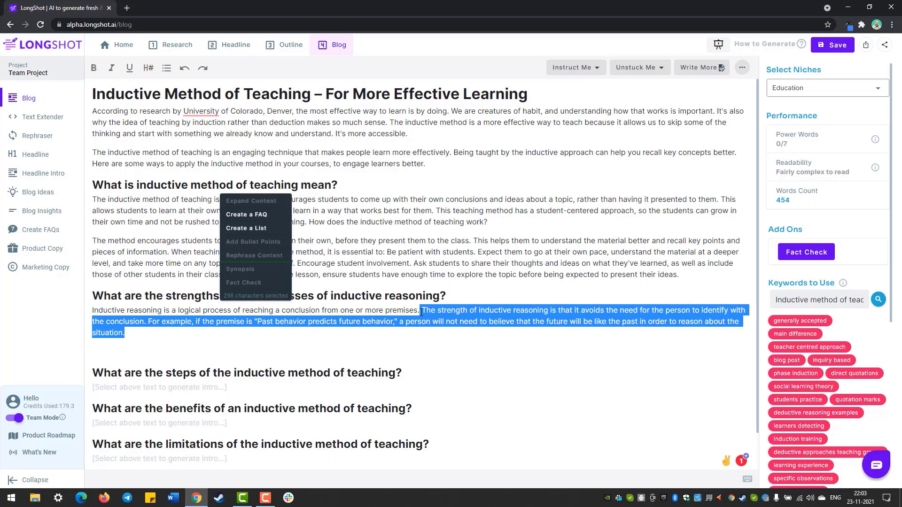
key(BackSpace)
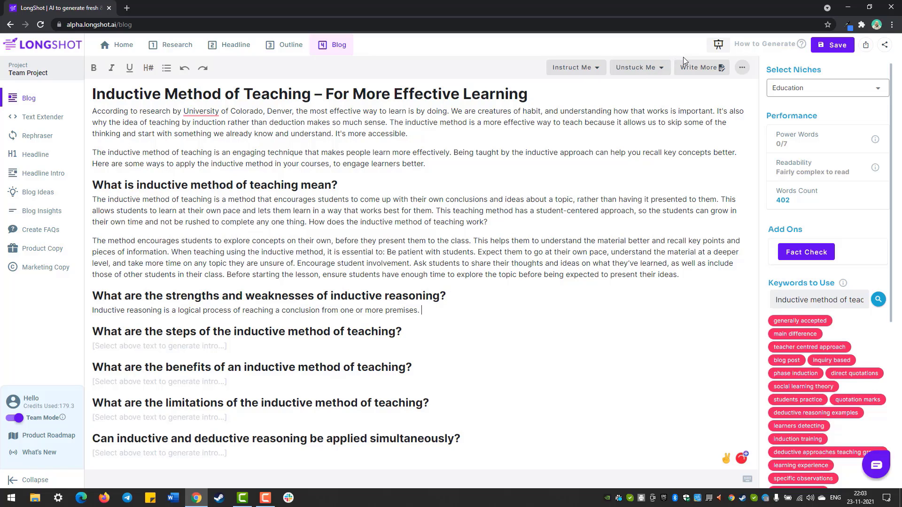
click(691, 67)
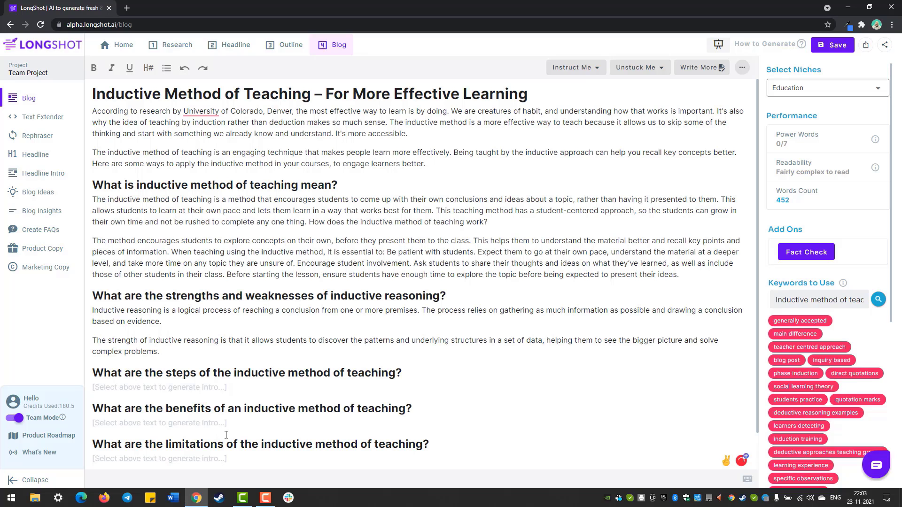
click(703, 68)
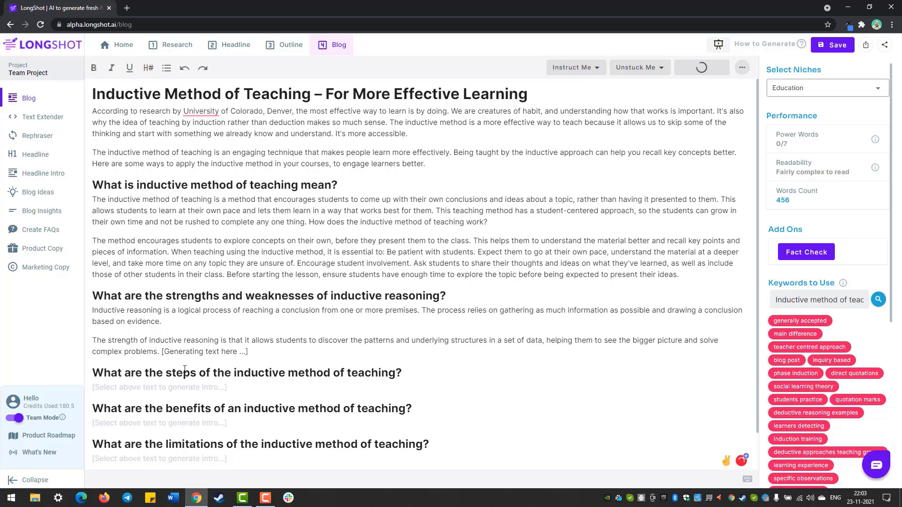
scroll(272, 355, down, 2)
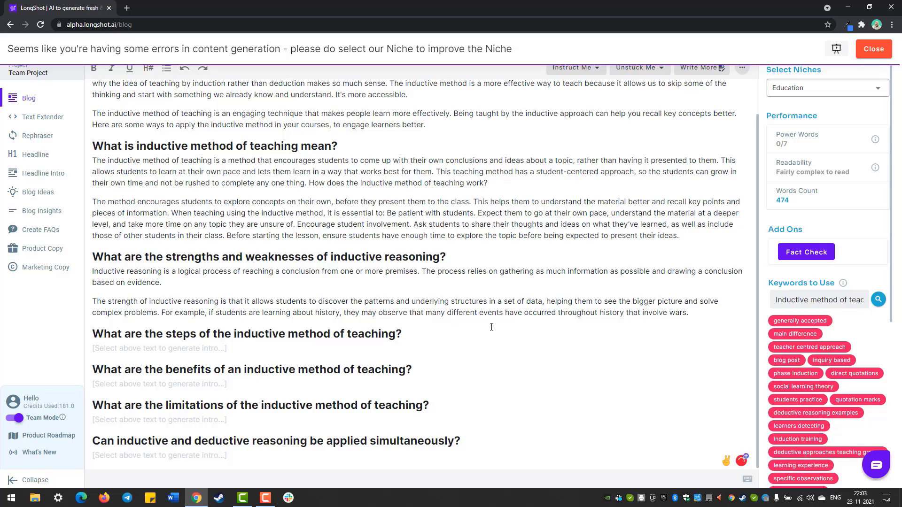
Dismiss the niche notice, save the blog, and extend the strengths and weaknesses section with another Write More run
click(874, 49)
click(832, 45)
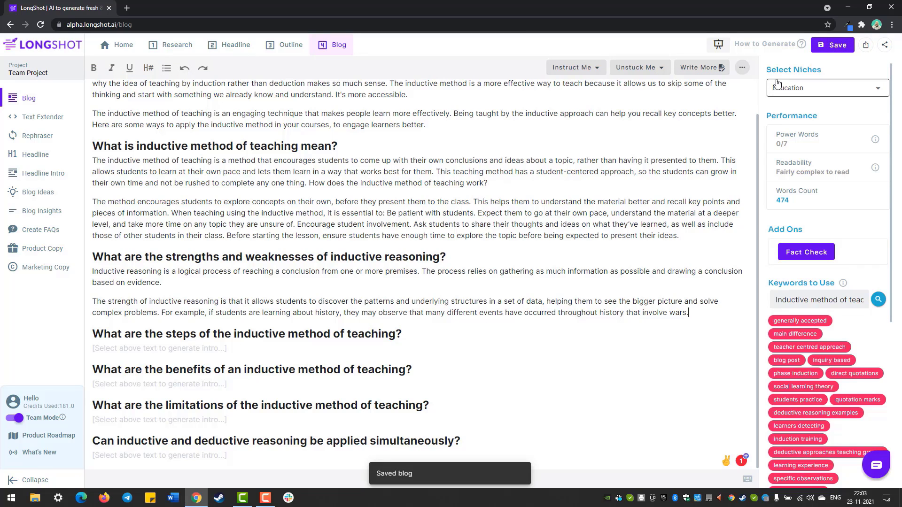
click(834, 45)
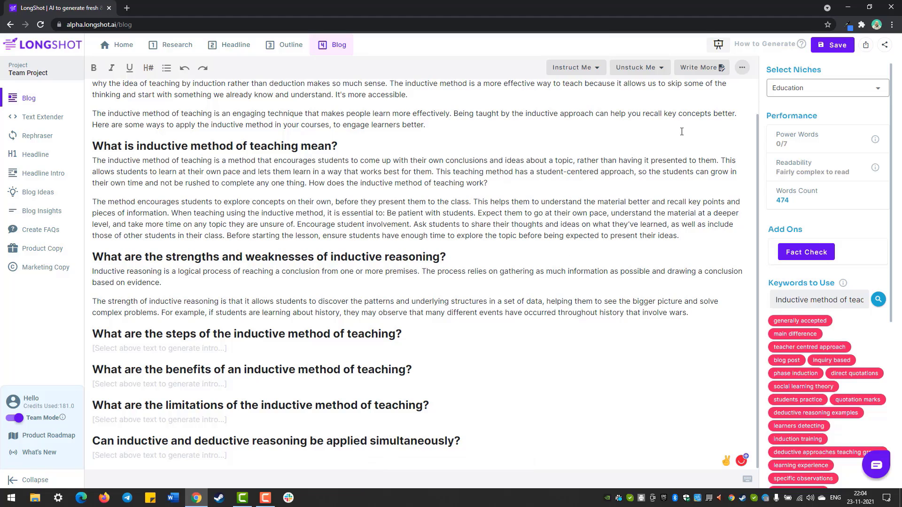
click(699, 69)
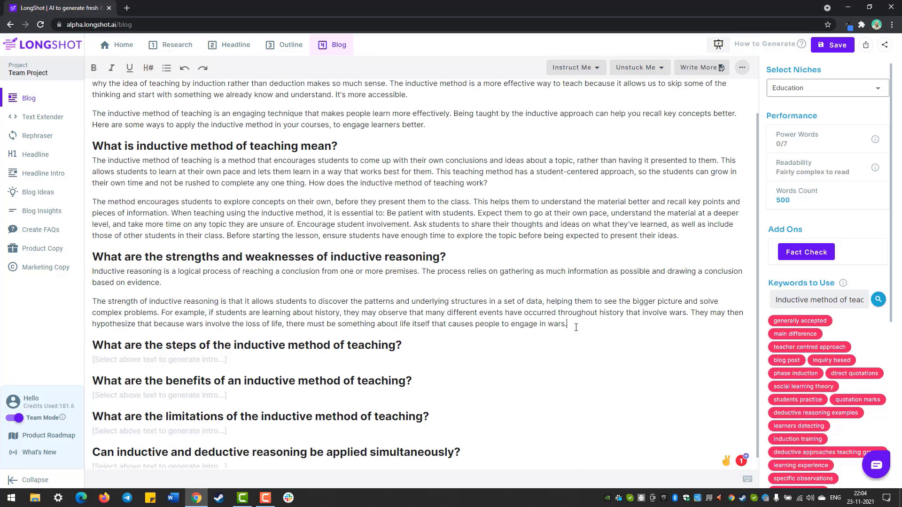
Generate a new paragraph below the strengths and weaknesses text with Unstuck Me, using the keywords constructivism, learners detecting and discovery learning
key(Return)
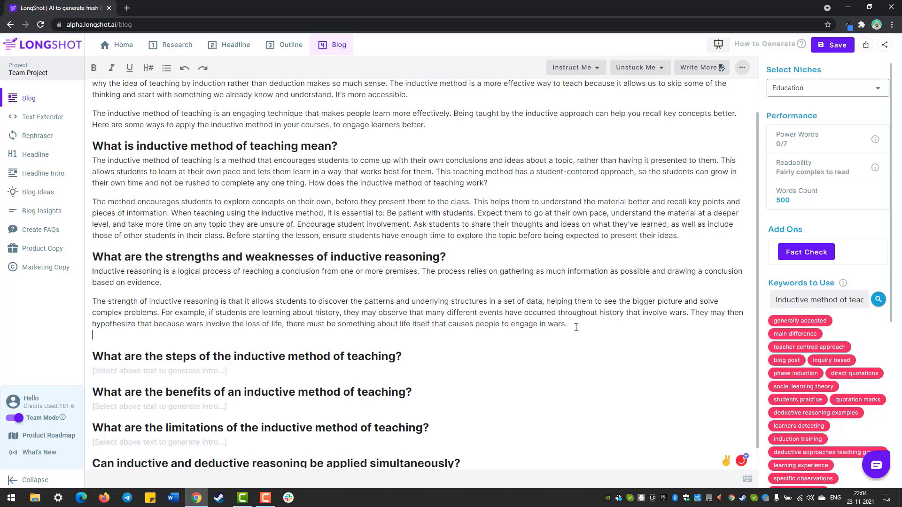
key(Return)
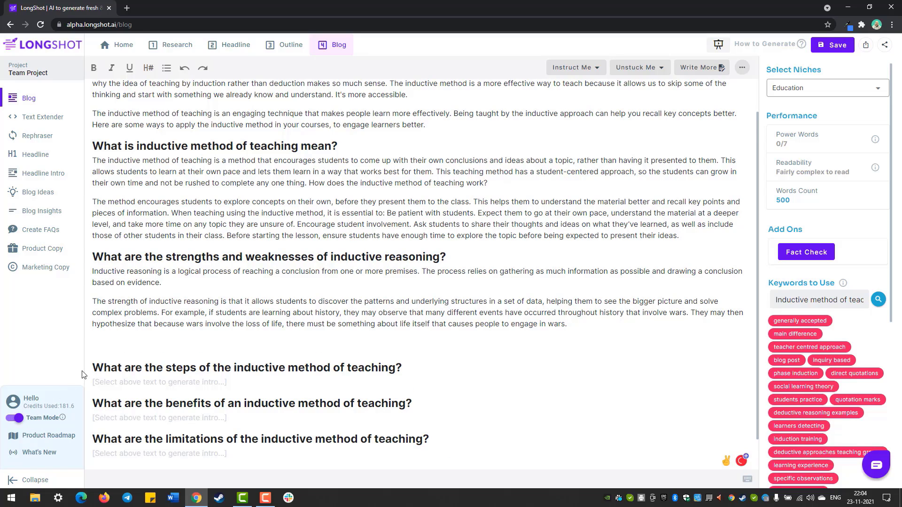
click(642, 69)
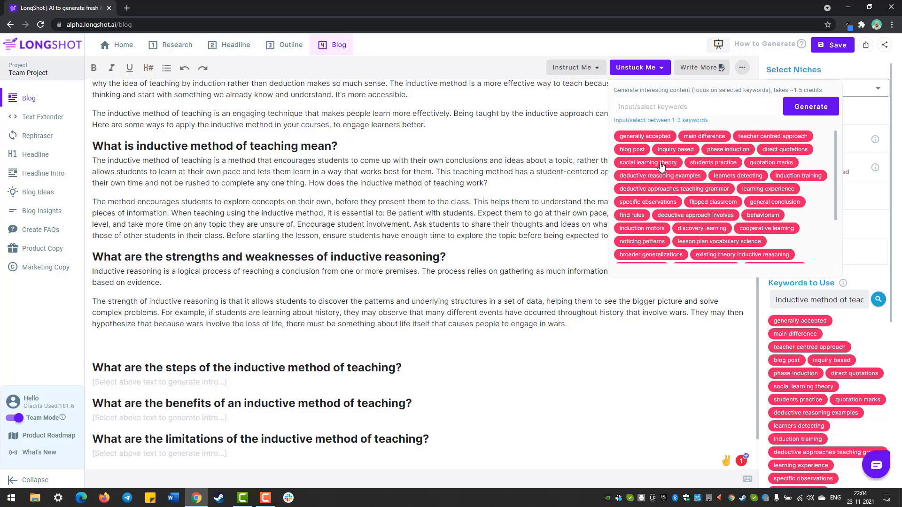
scroll(653, 198, down, 3)
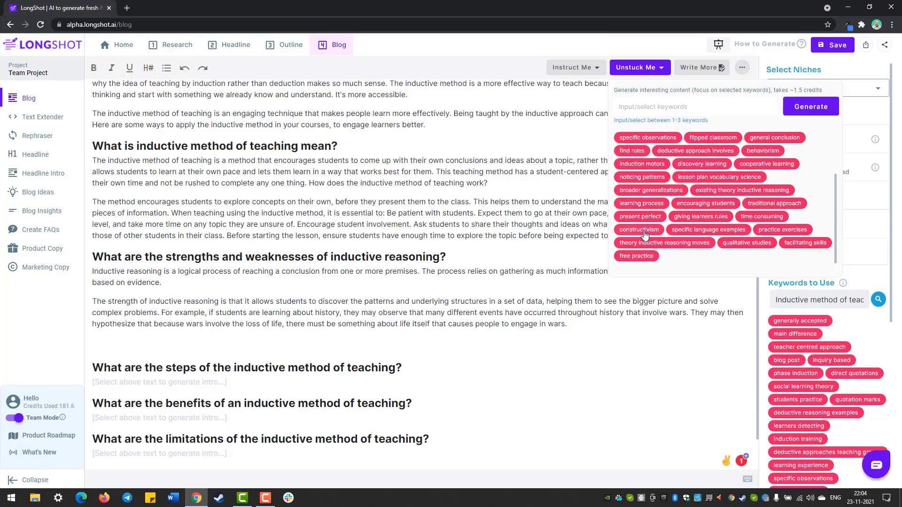
click(639, 230)
scroll(714, 232, up, 3)
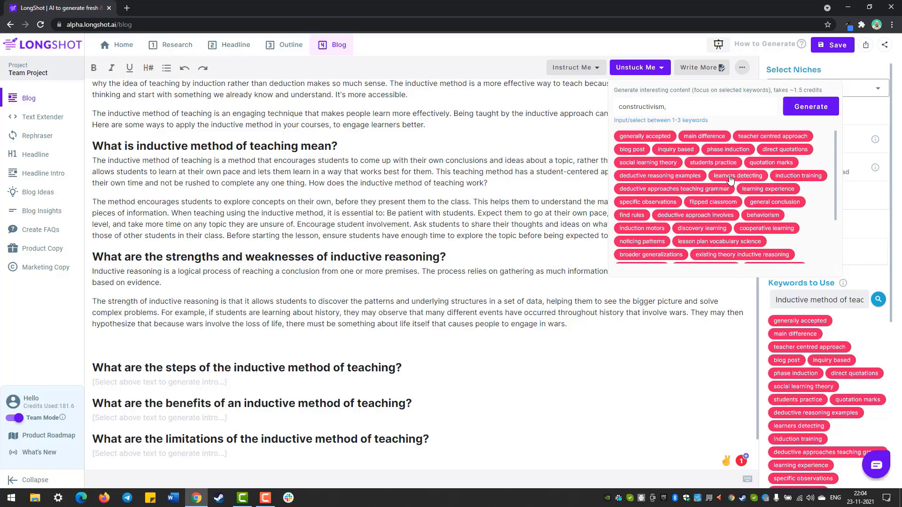
click(730, 179)
click(701, 229)
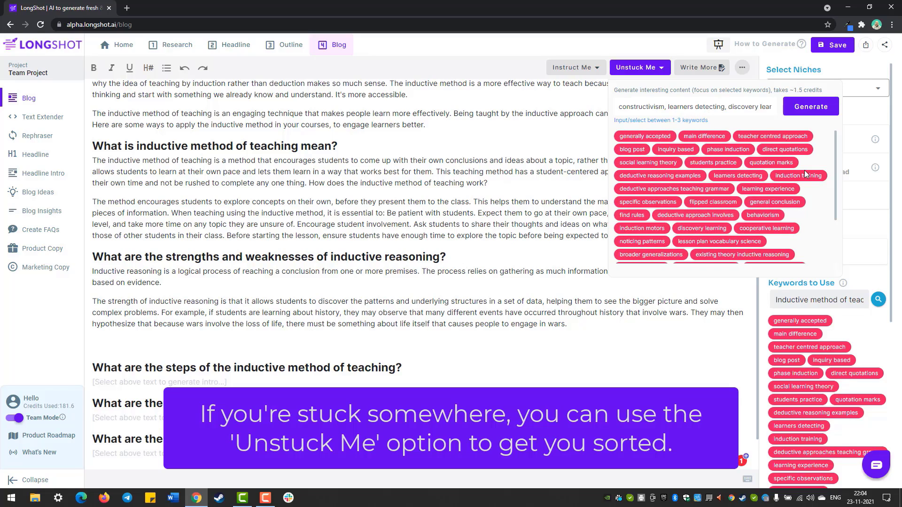
click(800, 107)
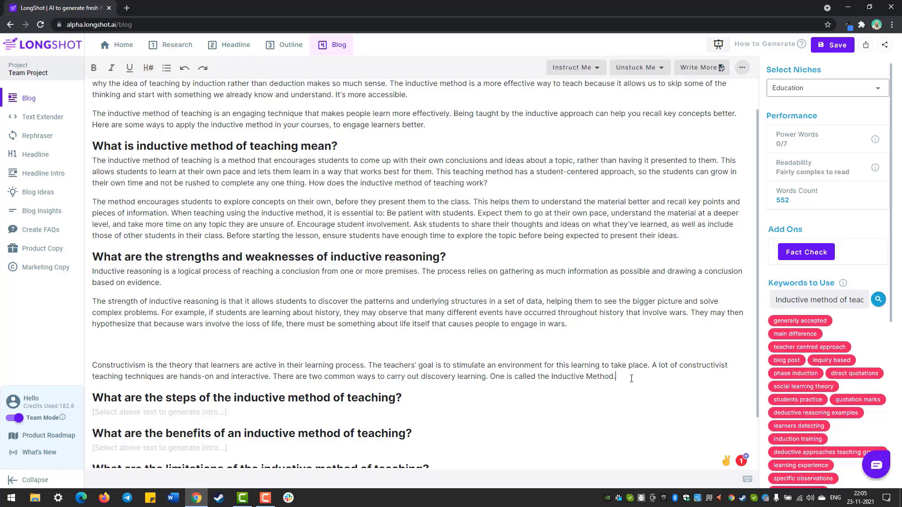
Extend the constructivism paragraph from its end with Write More
click(636, 68)
scroll(694, 228, down, 3)
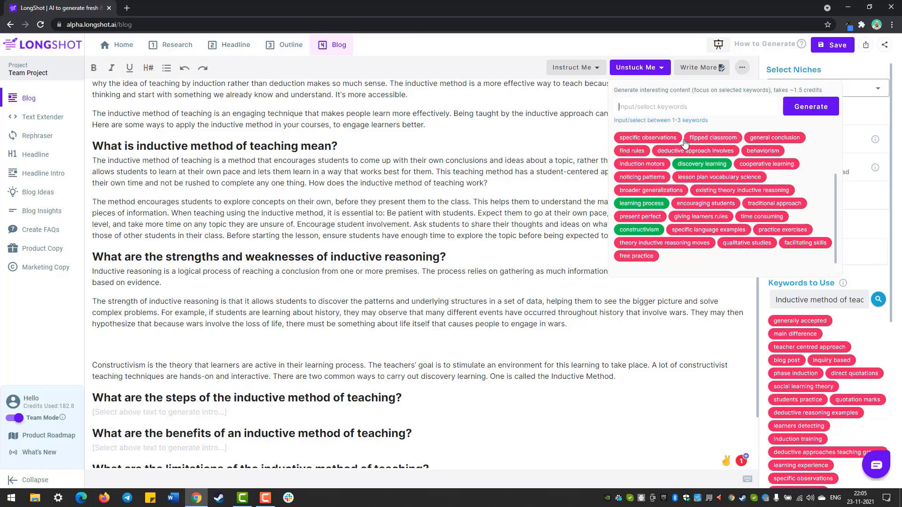
click(632, 376)
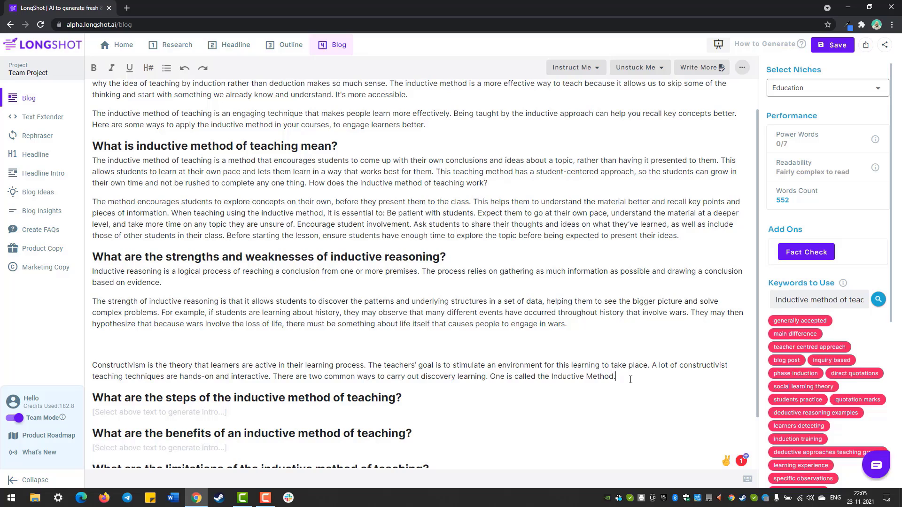
click(690, 70)
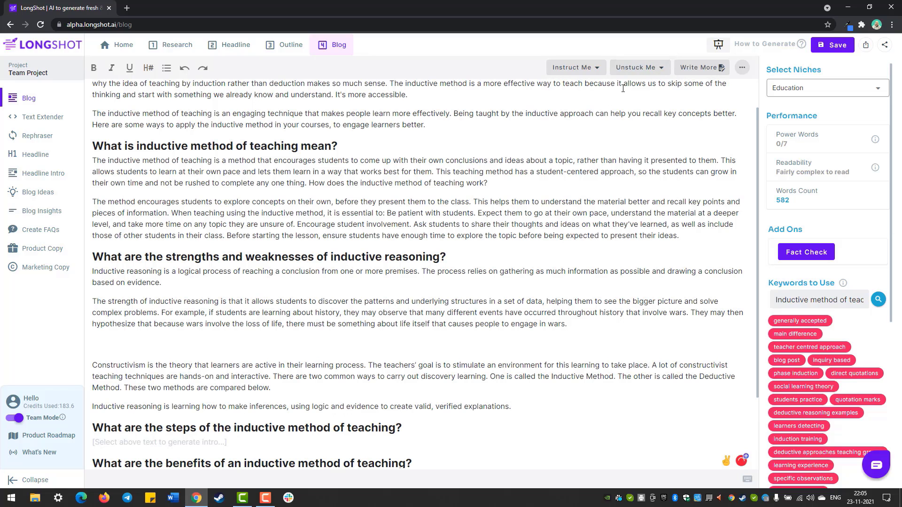
Check the suggested keyword lists for keywords already used in the blog
click(650, 69)
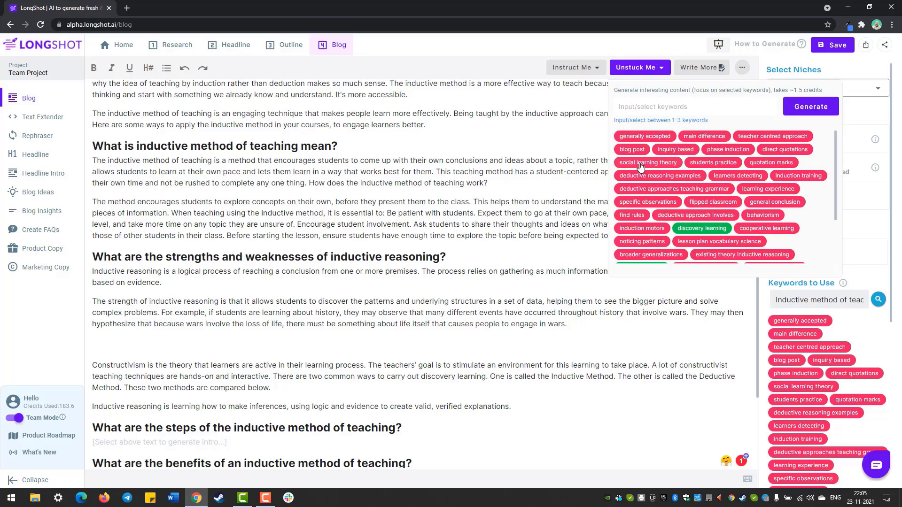
click(638, 395)
scroll(830, 309, down, 3)
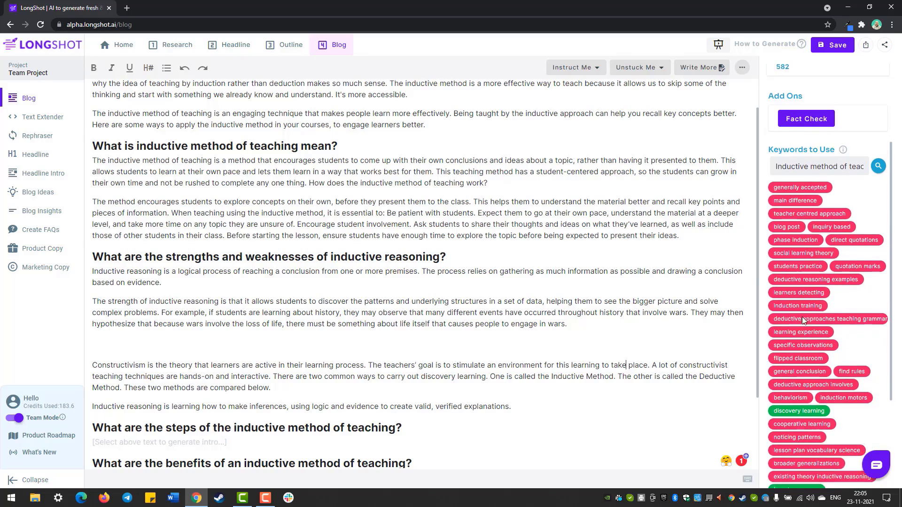
scroll(802, 319, down, 3)
scroll(170, 351, down, 1)
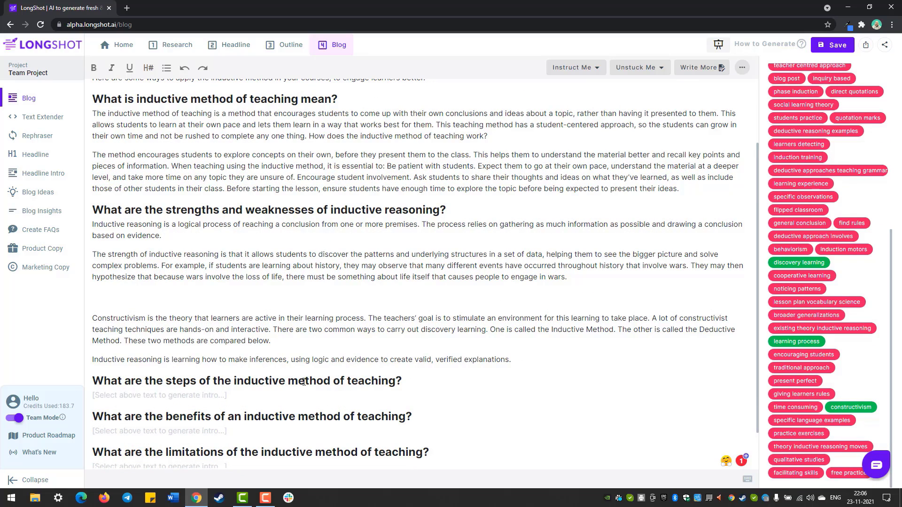
Copy the headline "What are the steps of the inductive method of teaching?" into the body beneath it and turn that line into a list with Create a List
scroll(209, 378, down, 1)
triple_click(357, 344)
key(ctrl+c)
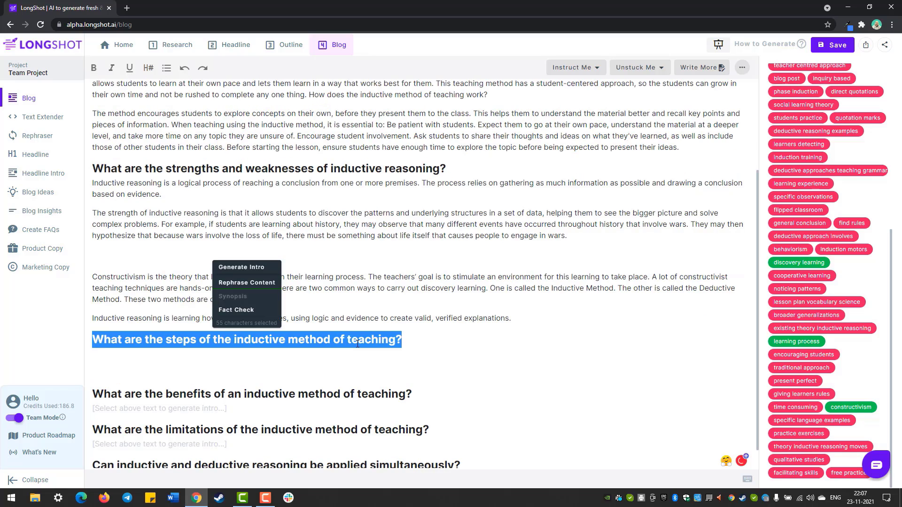
click(236, 364)
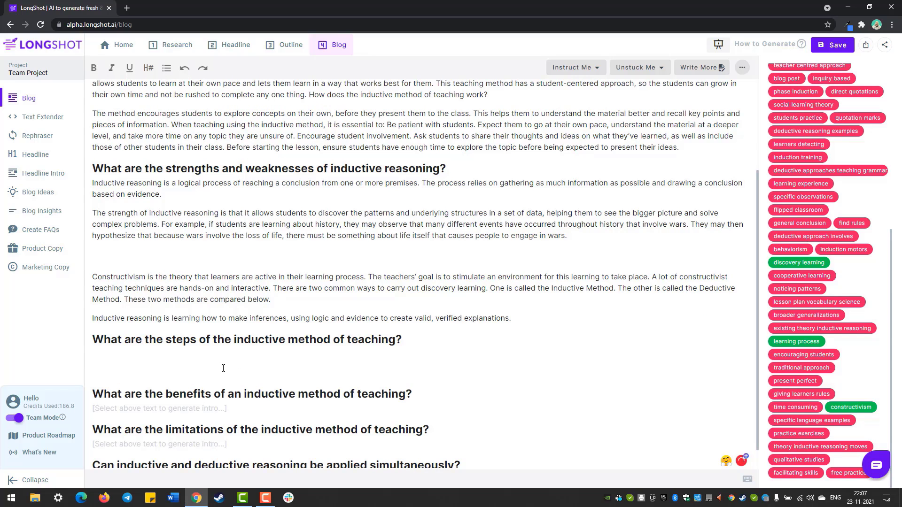
key(ctrl+v)
triple_click(264, 375)
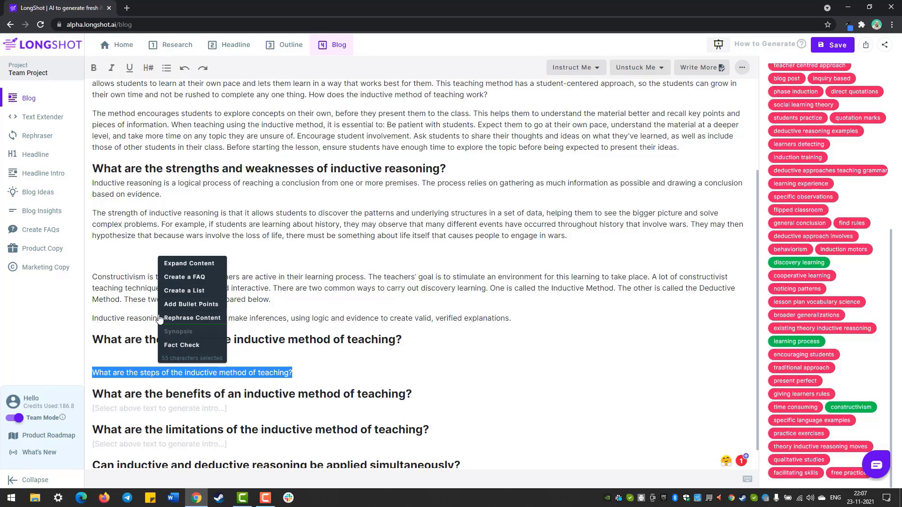
click(180, 292)
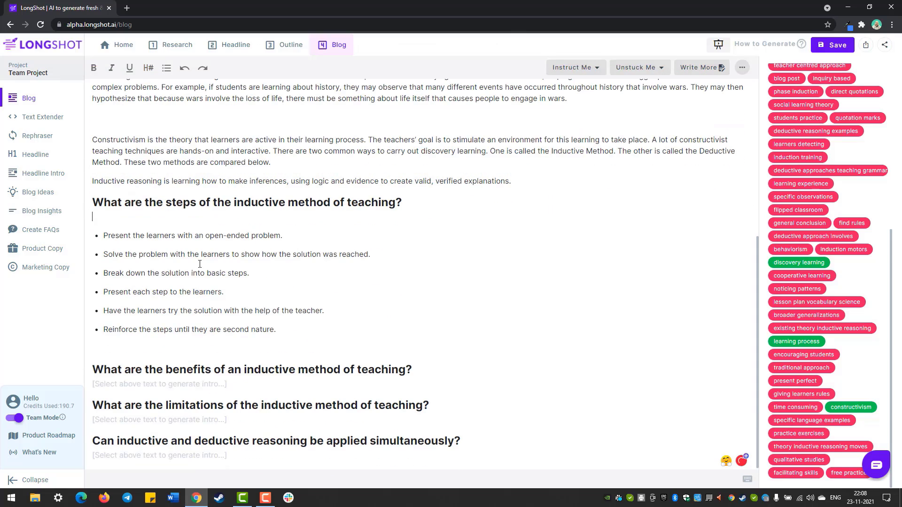
click(305, 325)
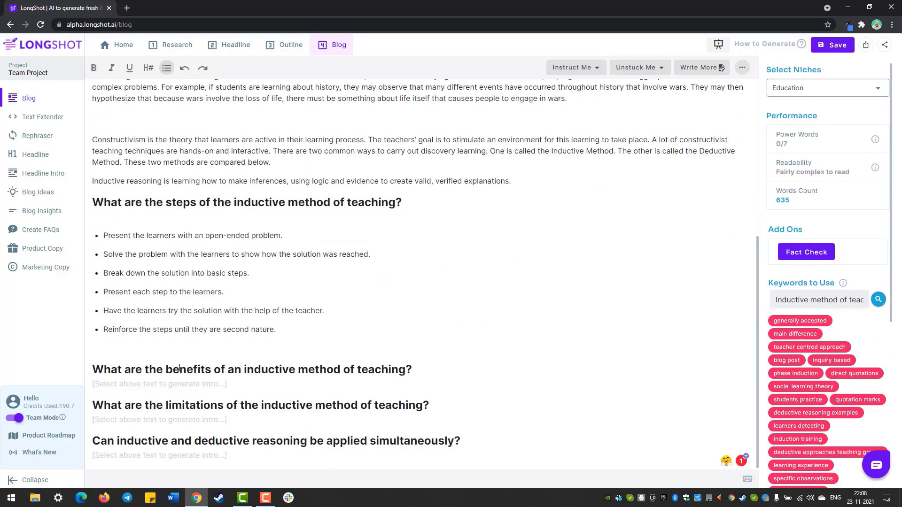
Generate an intro for "What are the benefits of an inductive method of teaching?" without entering any concepts
triple_click(255, 374)
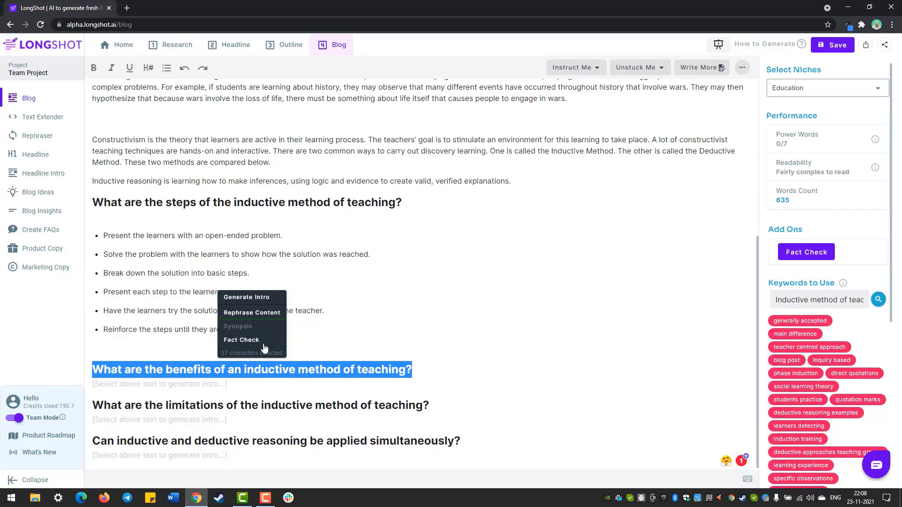
click(260, 302)
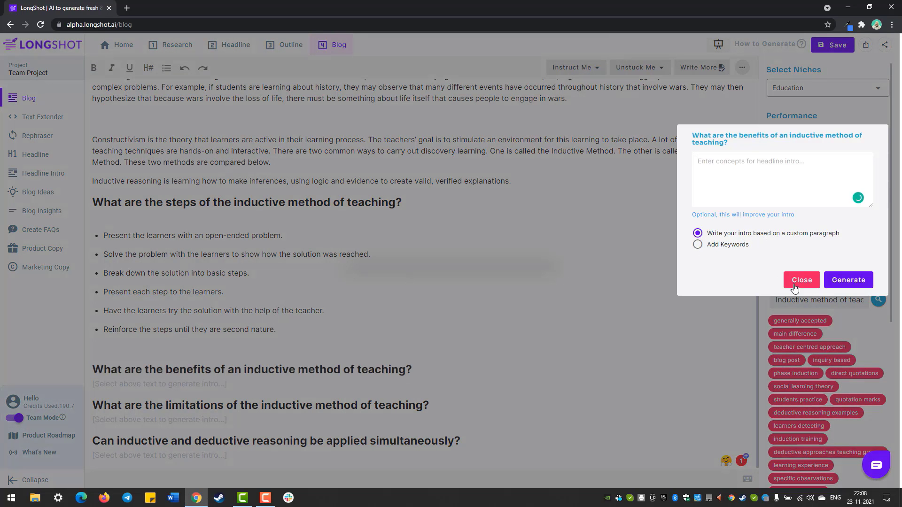
click(848, 280)
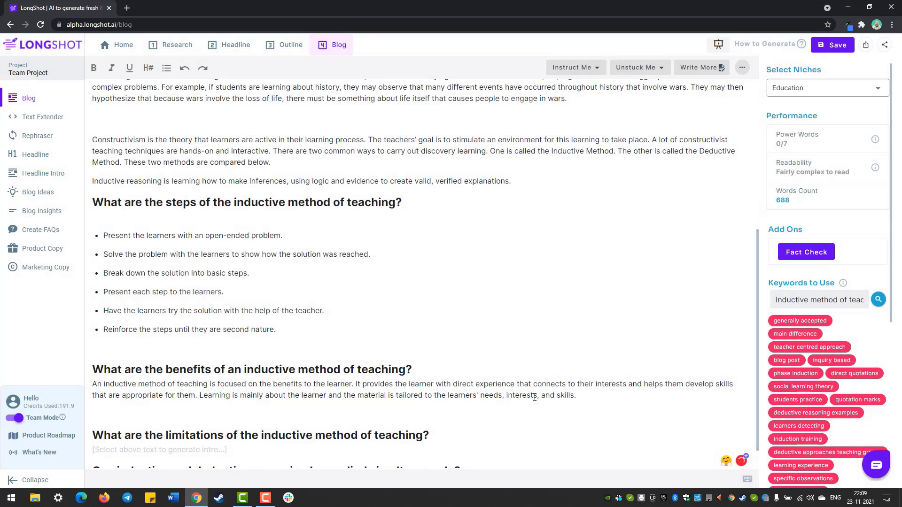
Copy the benefits headline into a new line below its intro and expand that line with Expand Content
triple_click(214, 368)
key(ctrl+c)
click(587, 397)
key(Return)
key(ctrl+v)
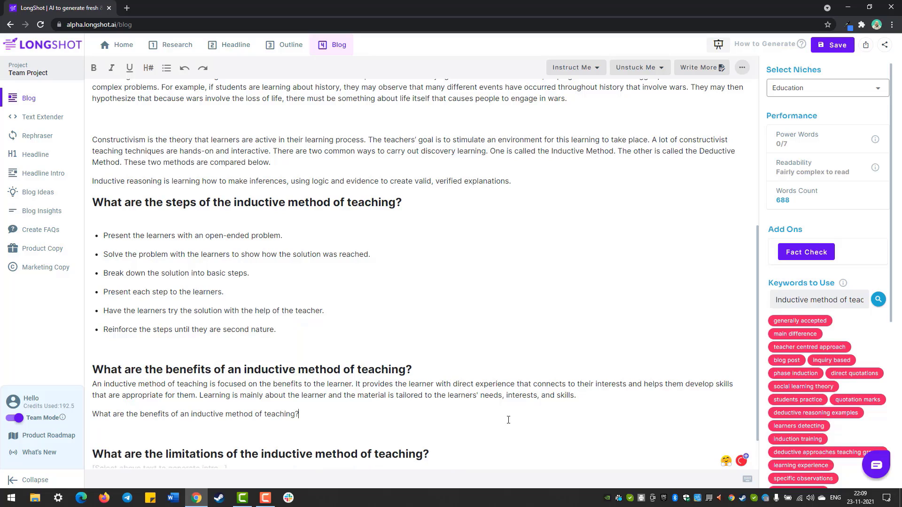
triple_click(253, 418)
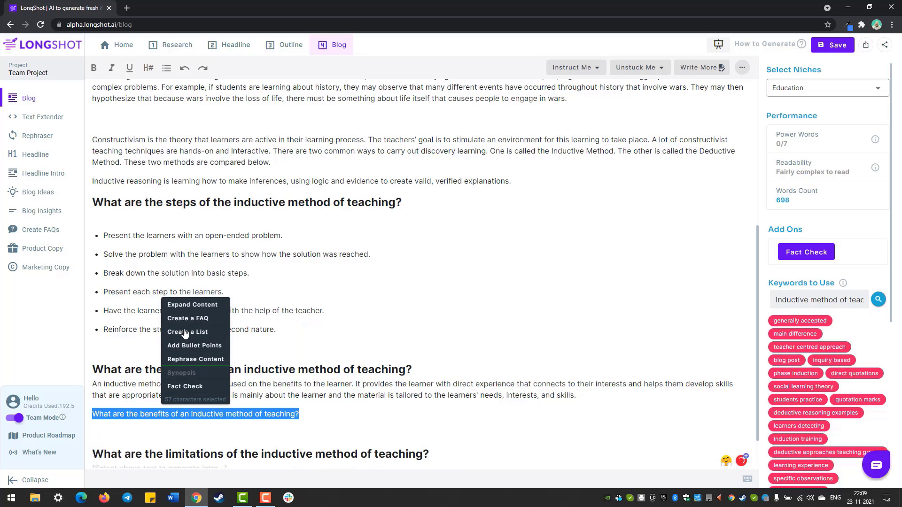
click(198, 308)
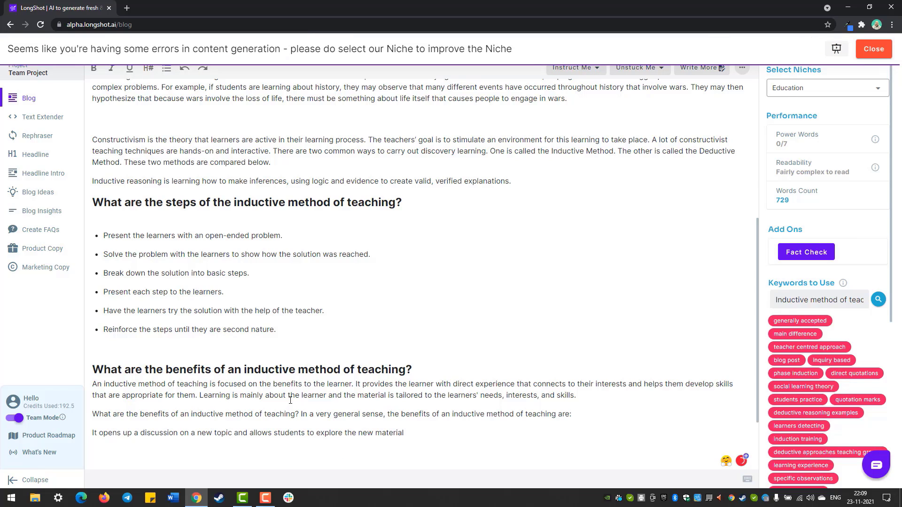
Extend the text under the benefits headline with Write More and dismiss the niche suggestion banner
scroll(235, 389, down, 2)
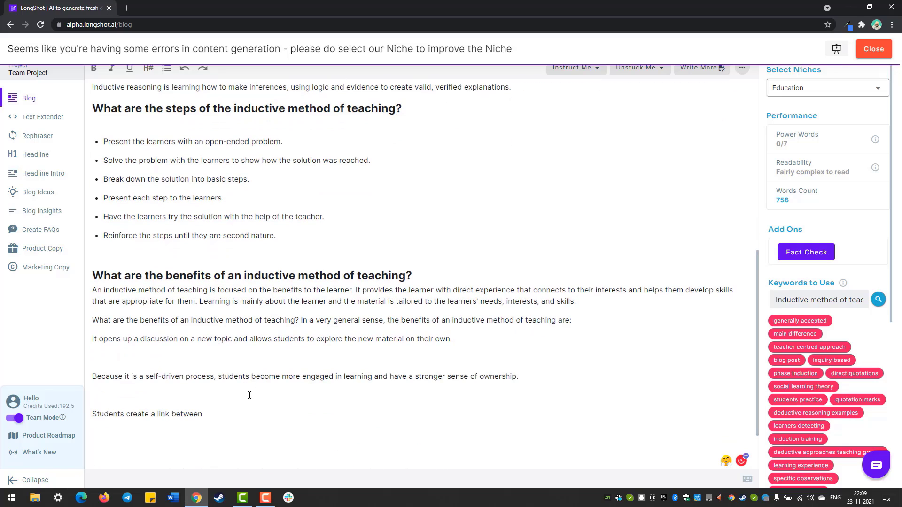
scroll(260, 388, down, 1)
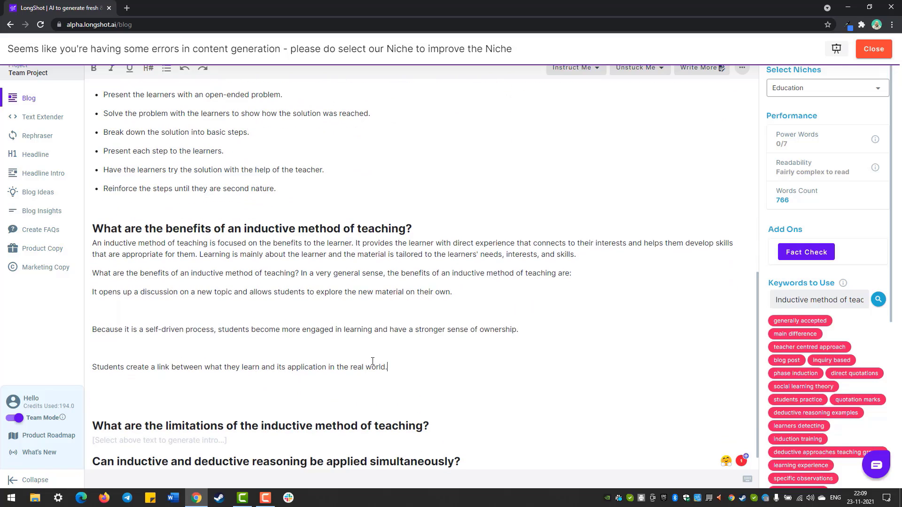
click(699, 71)
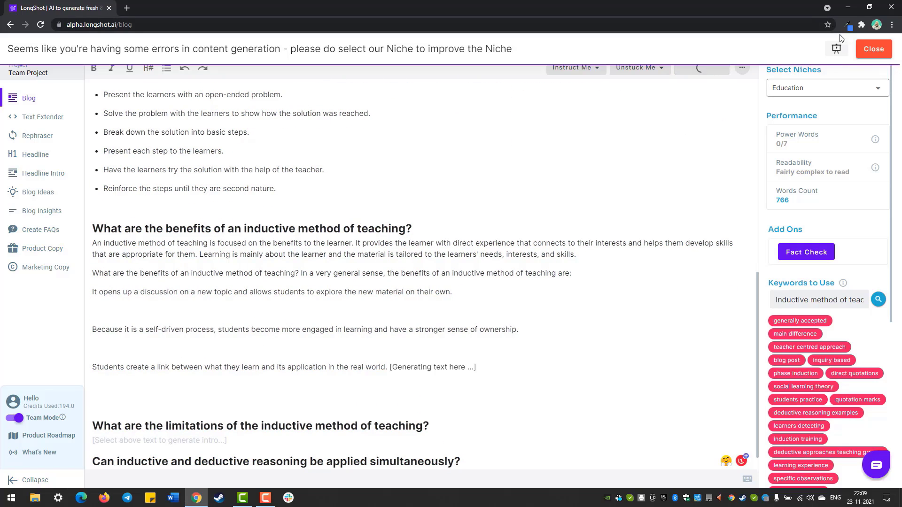
click(874, 49)
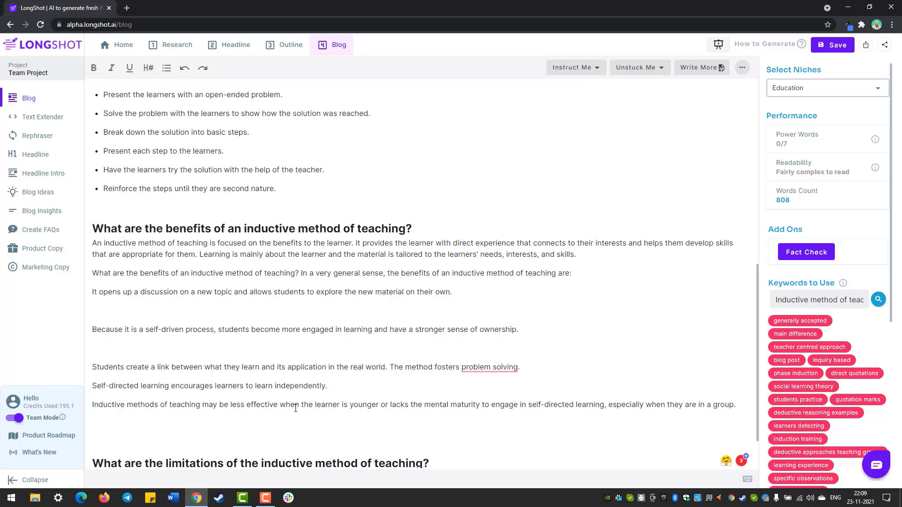
Delete the intro paragraph, the repeated question and the blank lines from the benefits section
click(162, 304)
key(BackSpace)
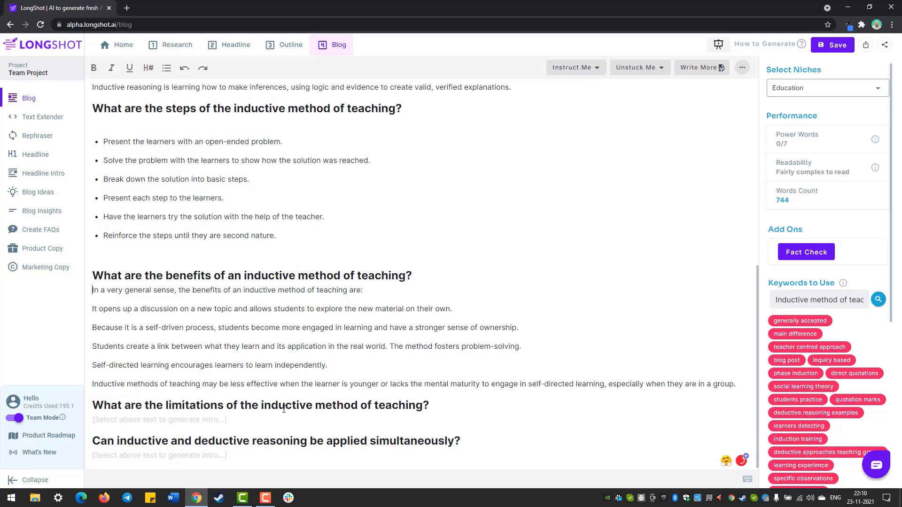
Generate an intro for "What are the limitations of the inductive method of teaching?" without entering any concepts
triple_click(289, 398)
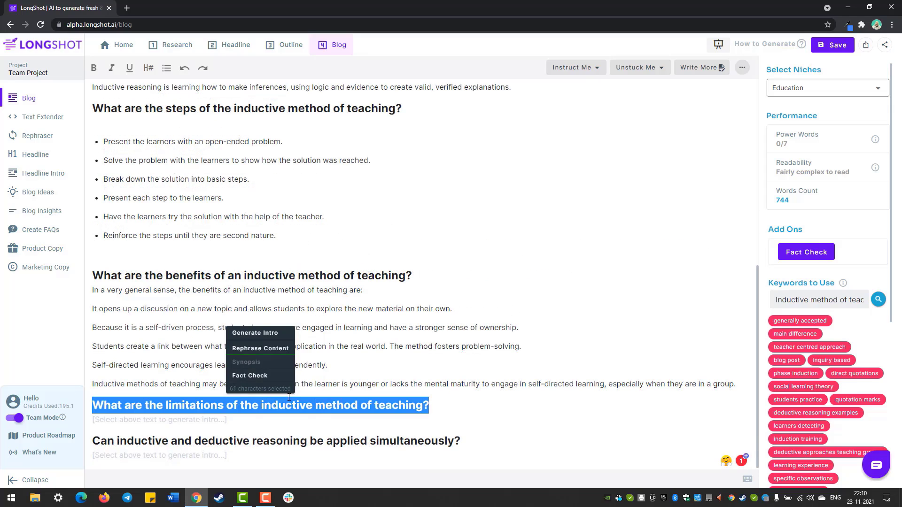
click(257, 335)
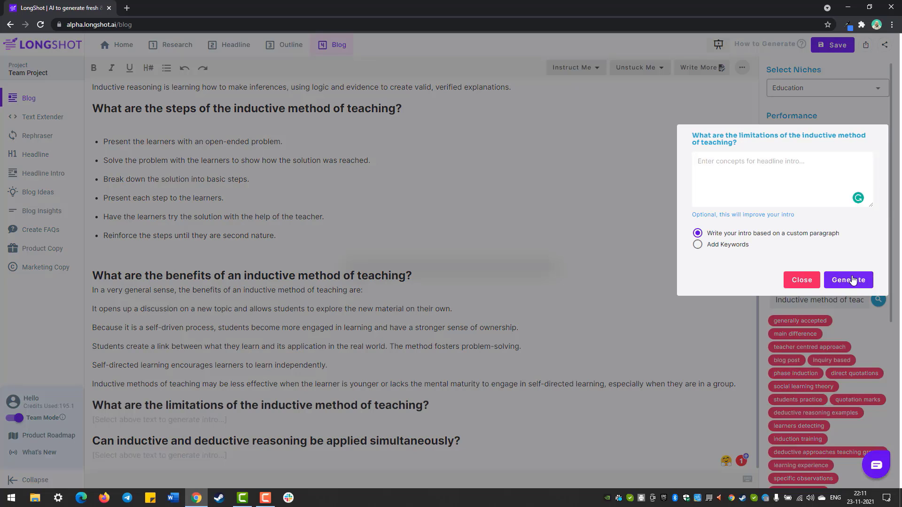
click(850, 281)
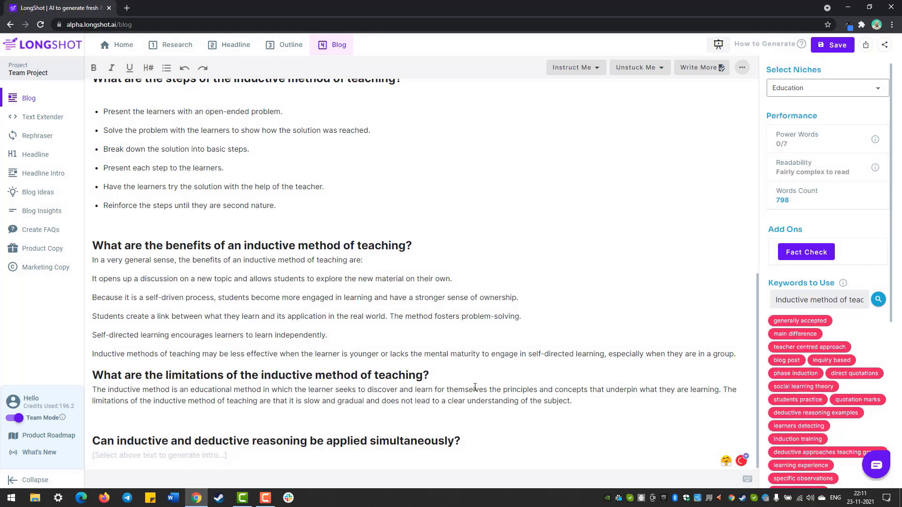
Extend the text under the limitations headline twice with Write More
click(700, 67)
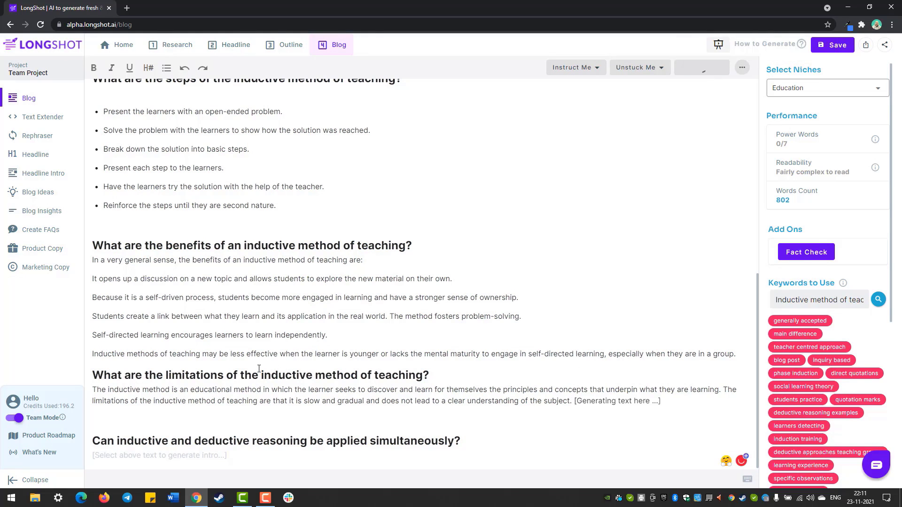
scroll(241, 364, up, 4)
scroll(240, 364, up, 4)
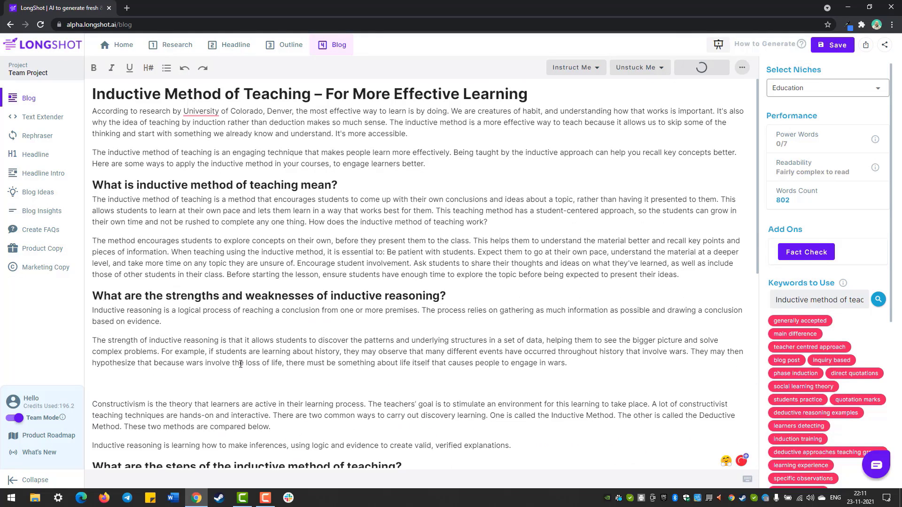
scroll(275, 413, down, 8)
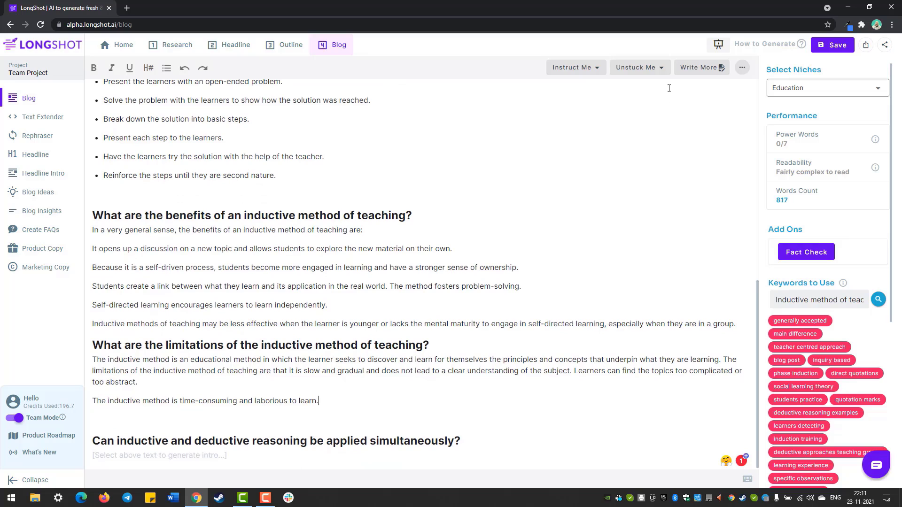
click(700, 67)
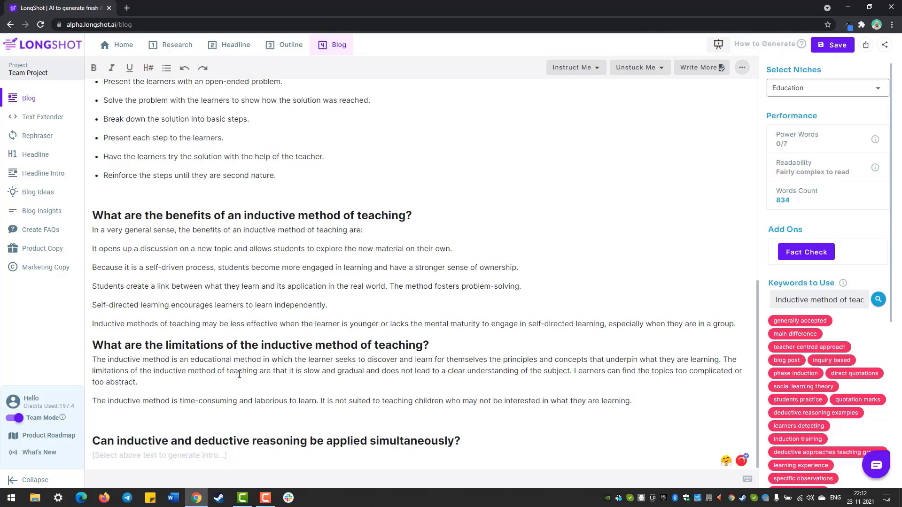
Generate another limitations paragraph with Instruct Me, using the headline "What are the limitations of the inductive method of teaching?" as the command
triple_click(258, 346)
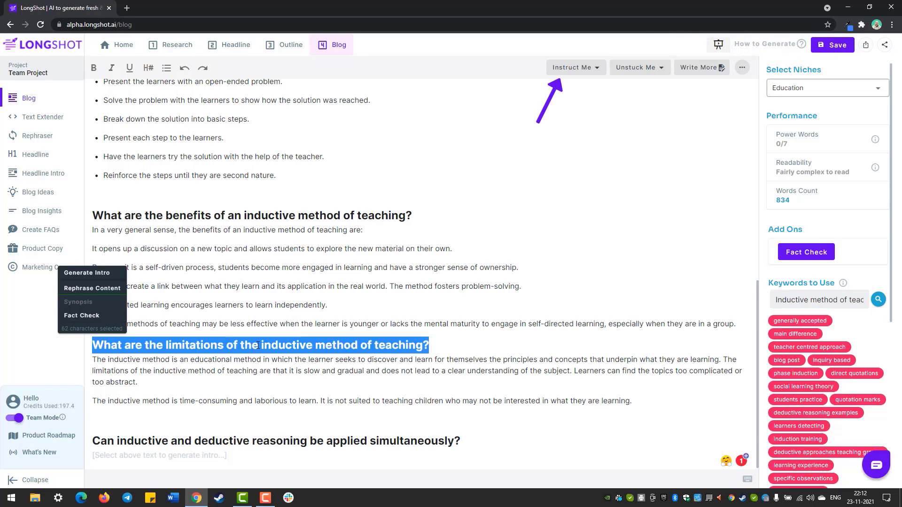
click(632, 395)
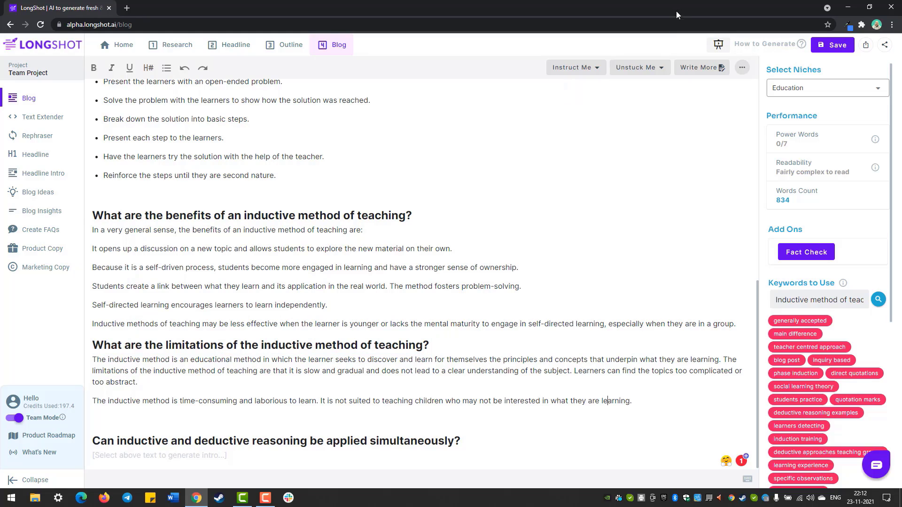
click(587, 68)
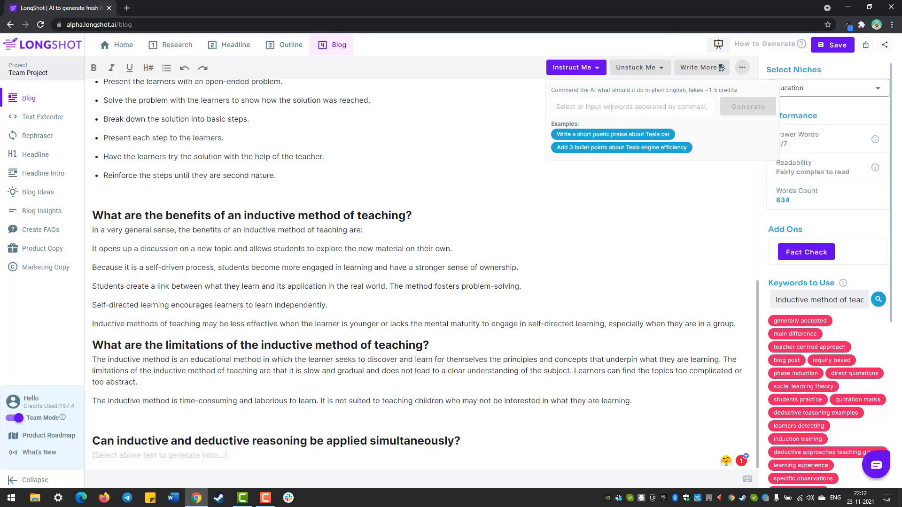
key(ctrl+v)
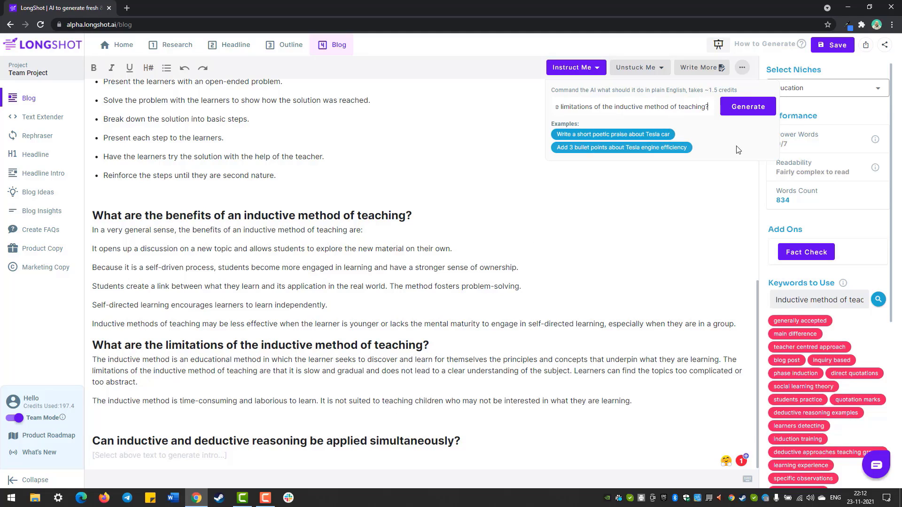
click(733, 112)
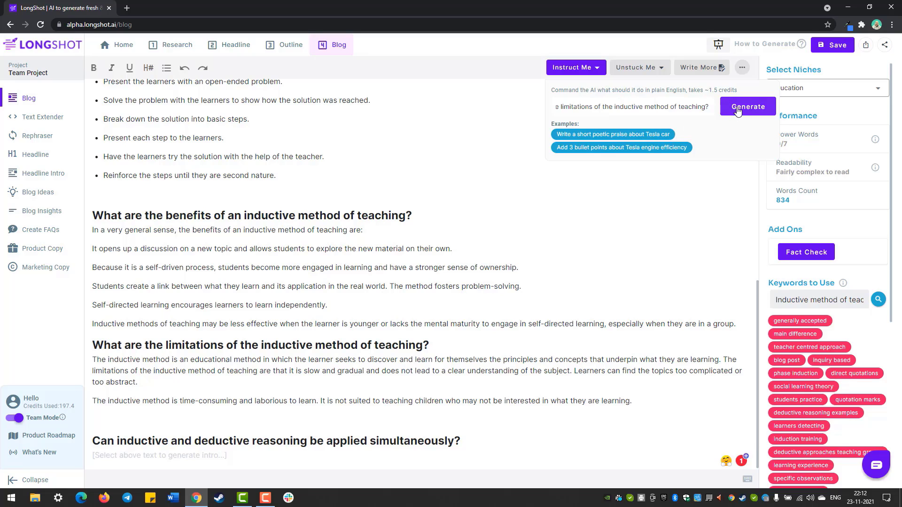
click(656, 403)
click(589, 69)
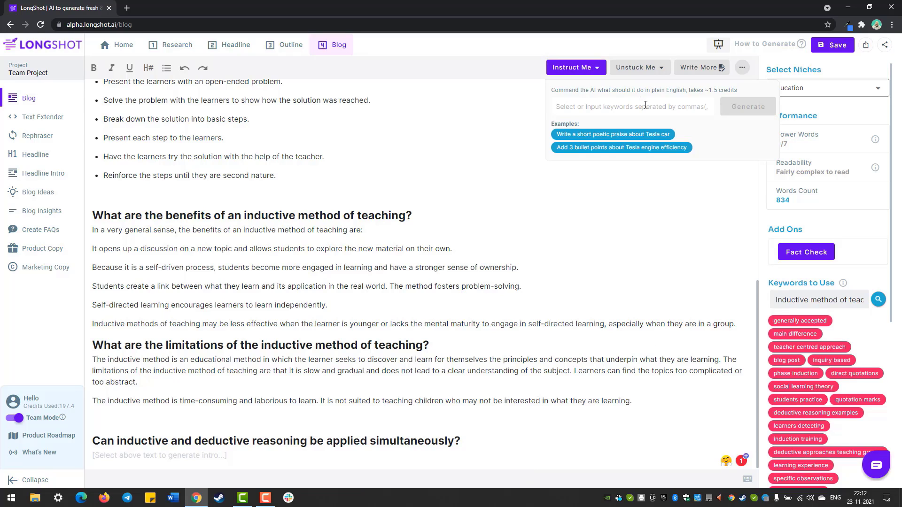
click(748, 107)
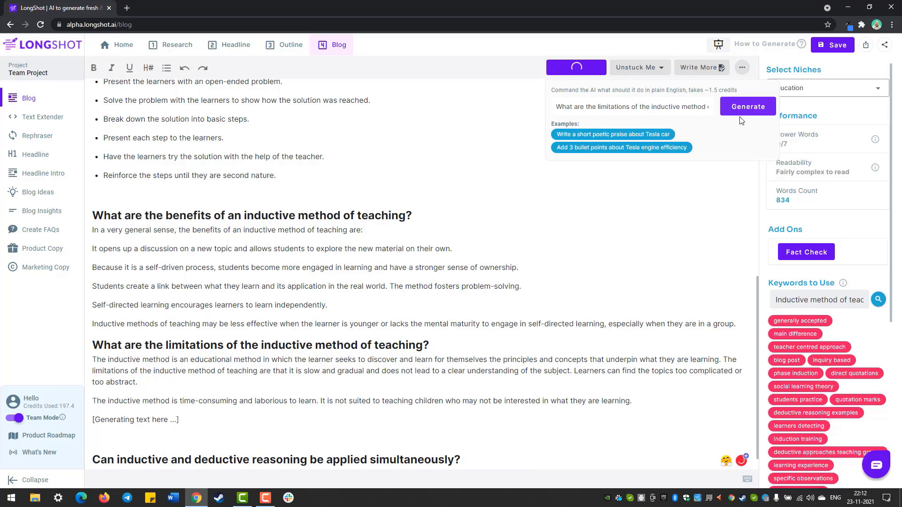
scroll(272, 323, down, 1)
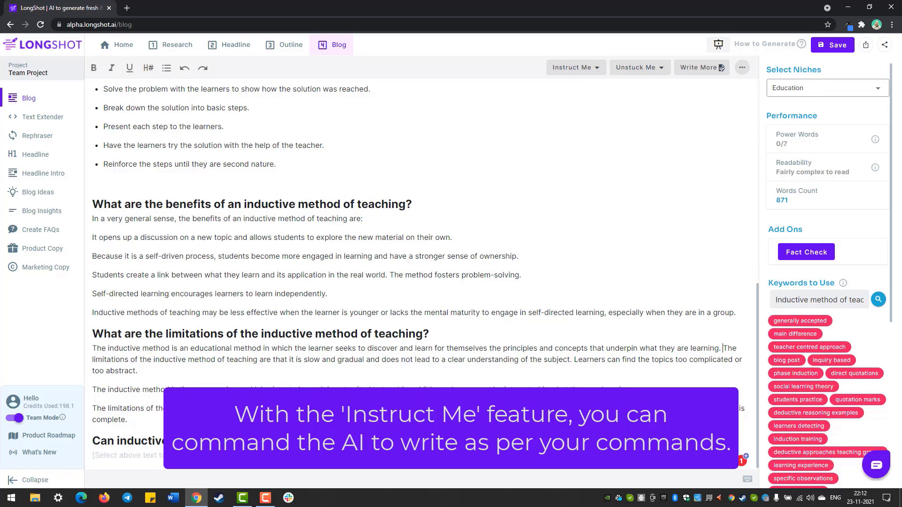
Generate an intro for "Can inductive and deductive reasoning be applied simultaneously?" without entering any concepts
triple_click(126, 441)
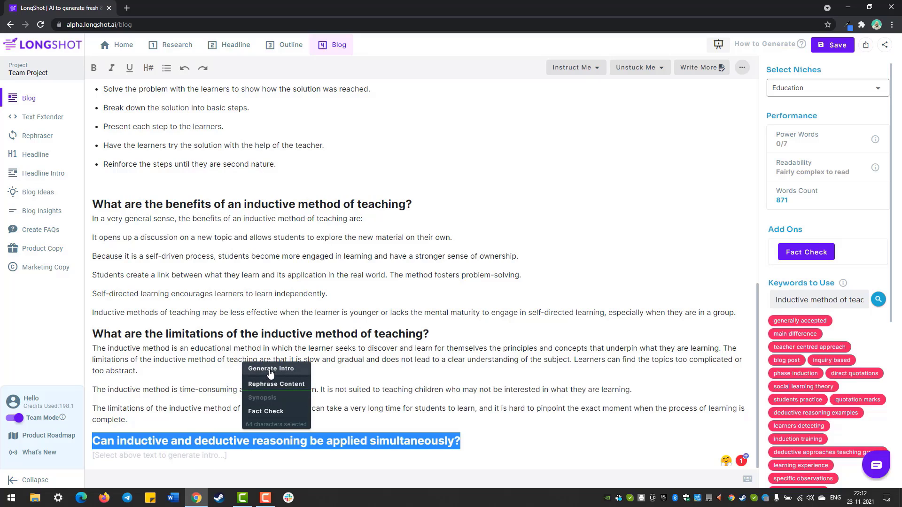
click(271, 370)
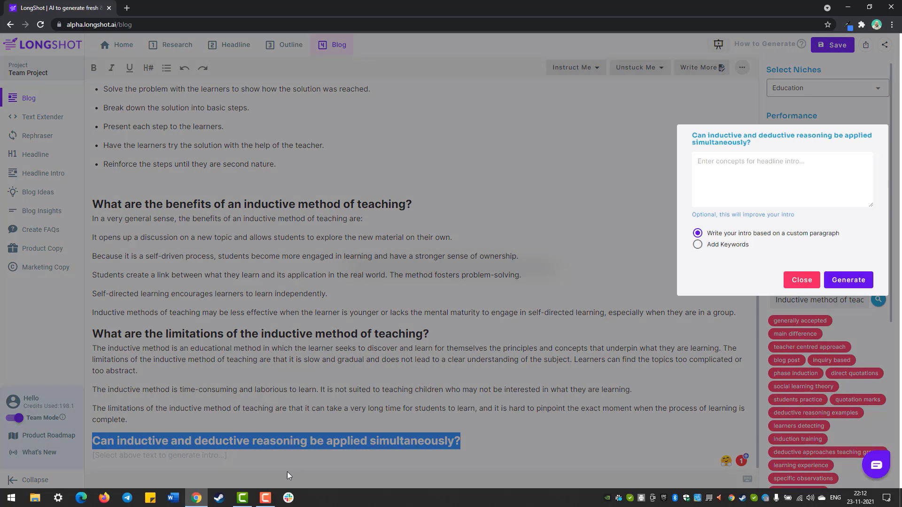
click(846, 280)
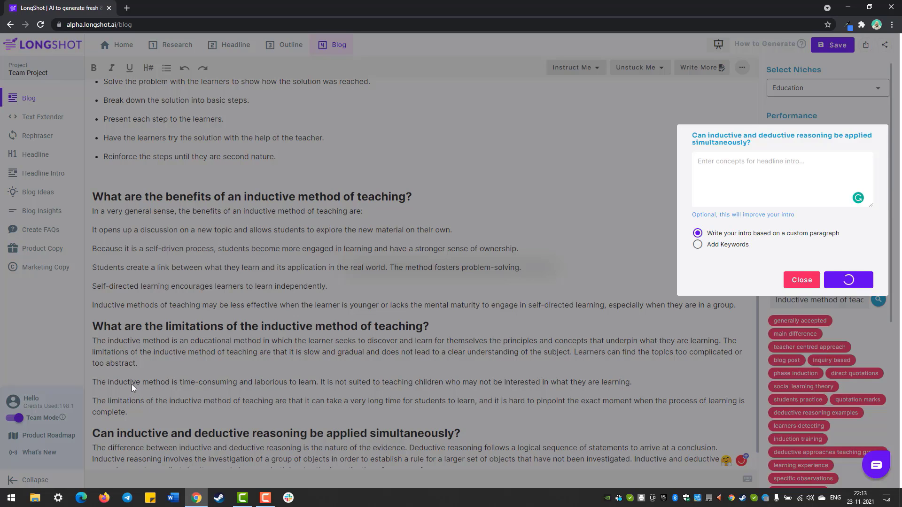
scroll(224, 405, down, 1)
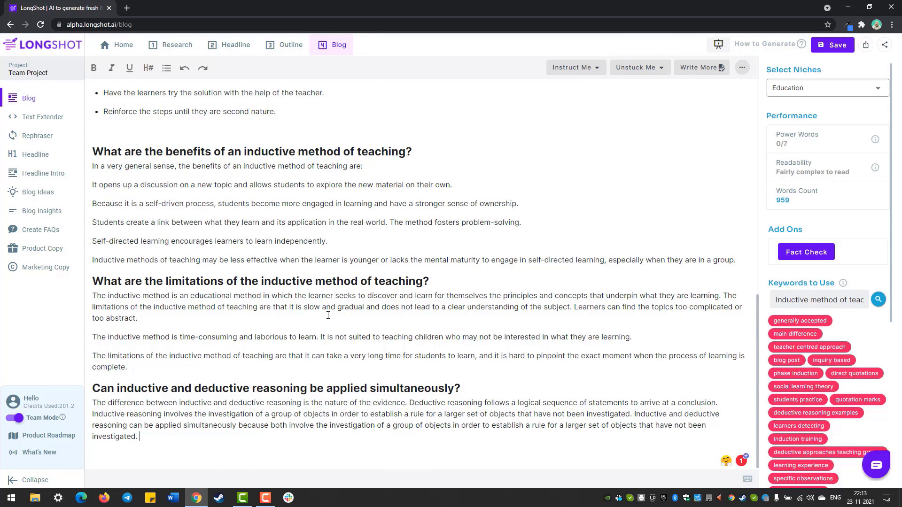
Add a paragraph to the last section with Unstuck Me, using the keywords generally accepted, teacher centred approach and students practice
click(650, 71)
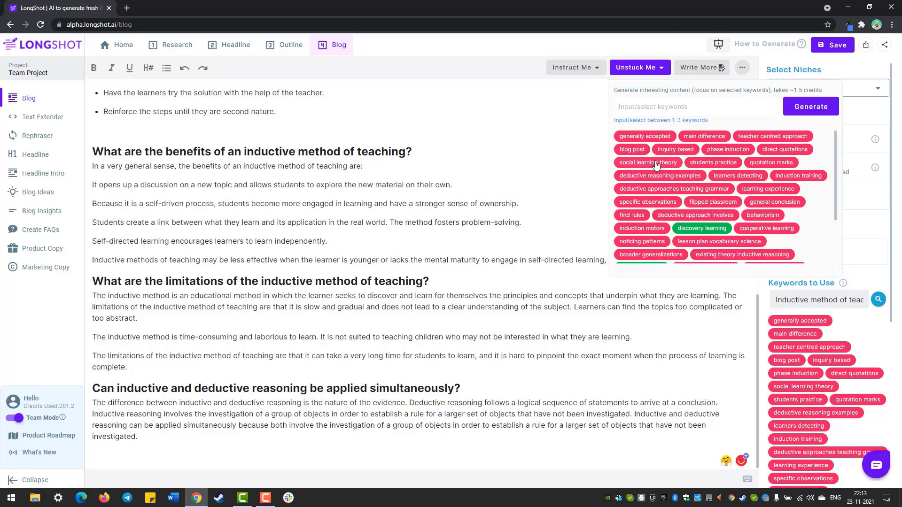
click(656, 137)
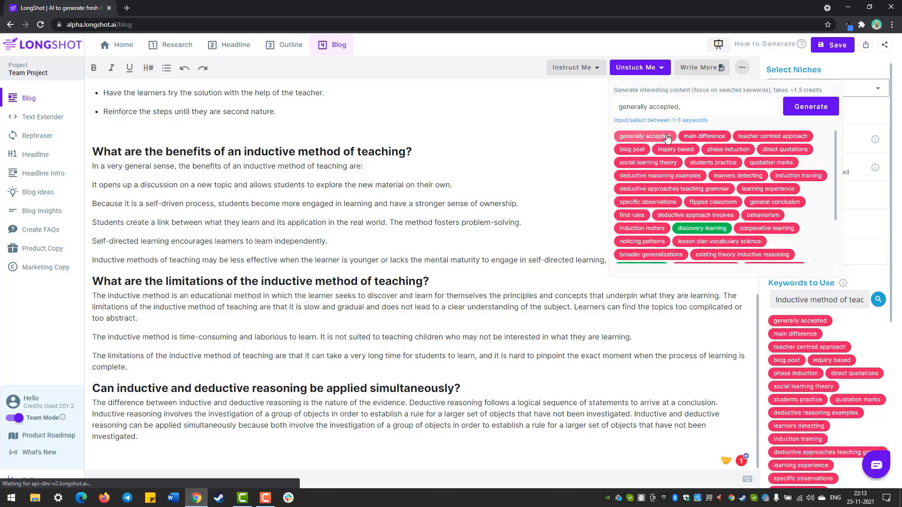
click(776, 137)
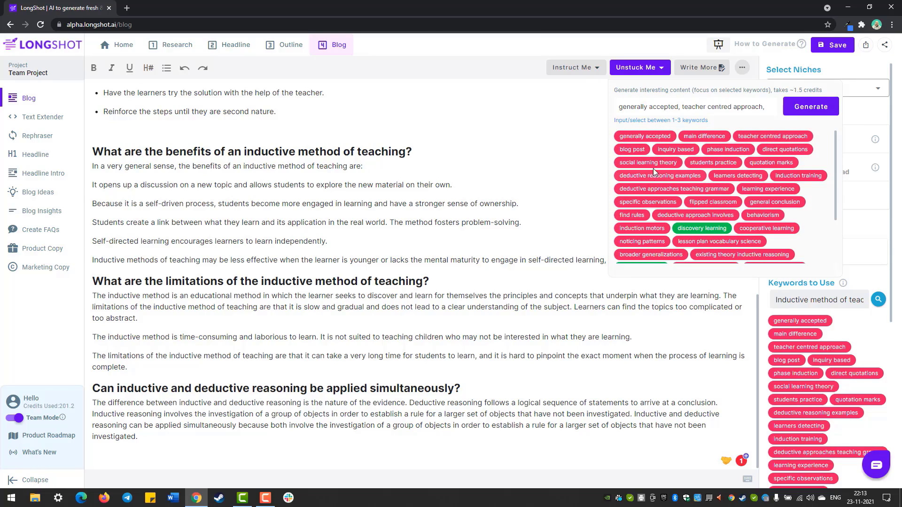
click(715, 163)
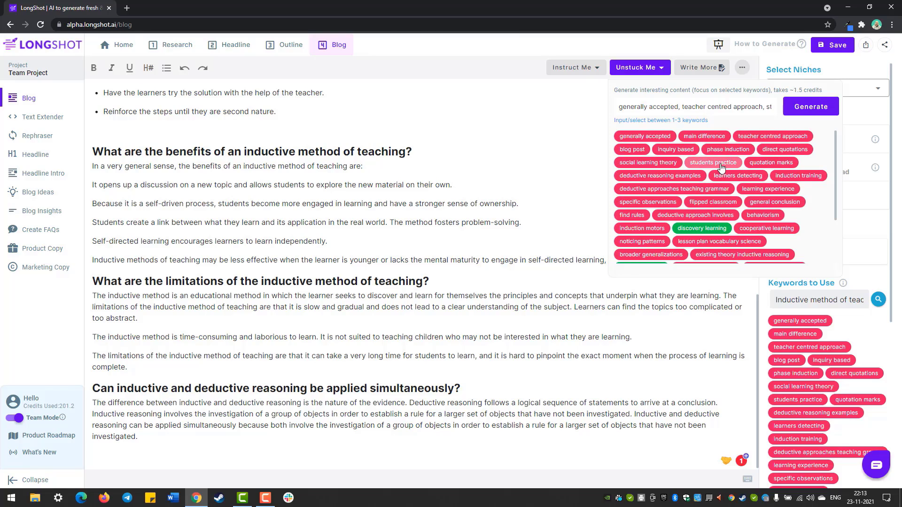
click(826, 110)
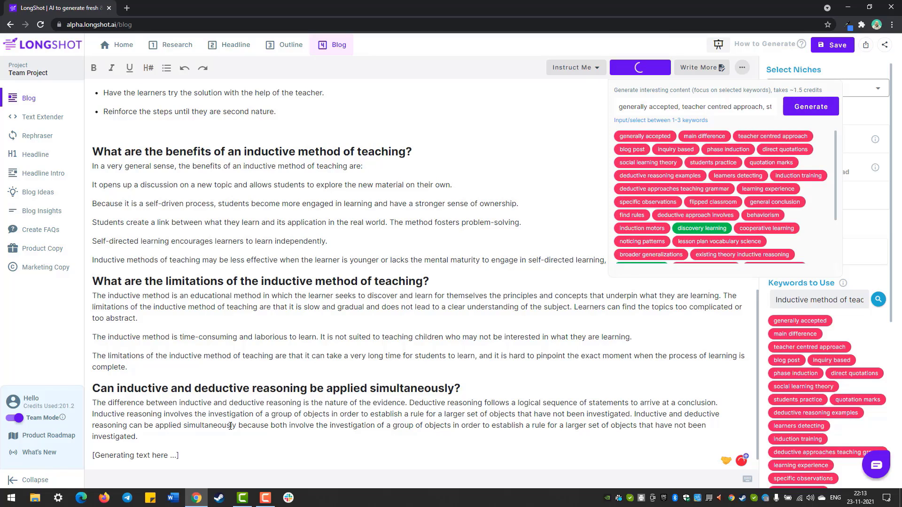
click(641, 70)
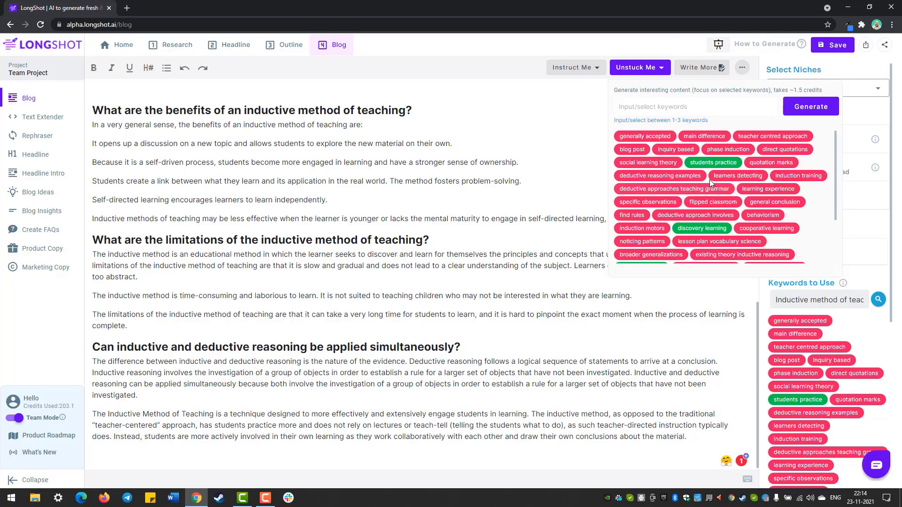
scroll(715, 172, down, 3)
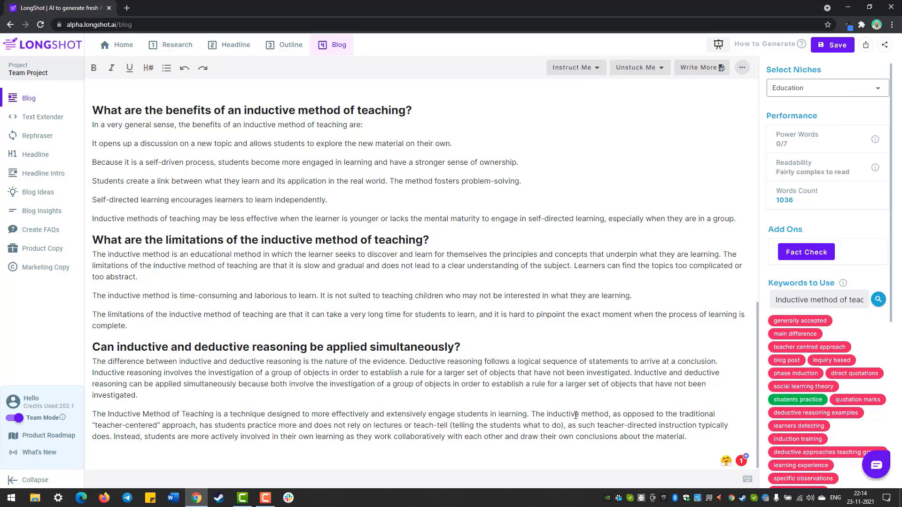
Rephrase the sentence "Self-directed learning encourages learners to learn independently." in the benefits section with Rephrase Content
scroll(393, 407, up, 2)
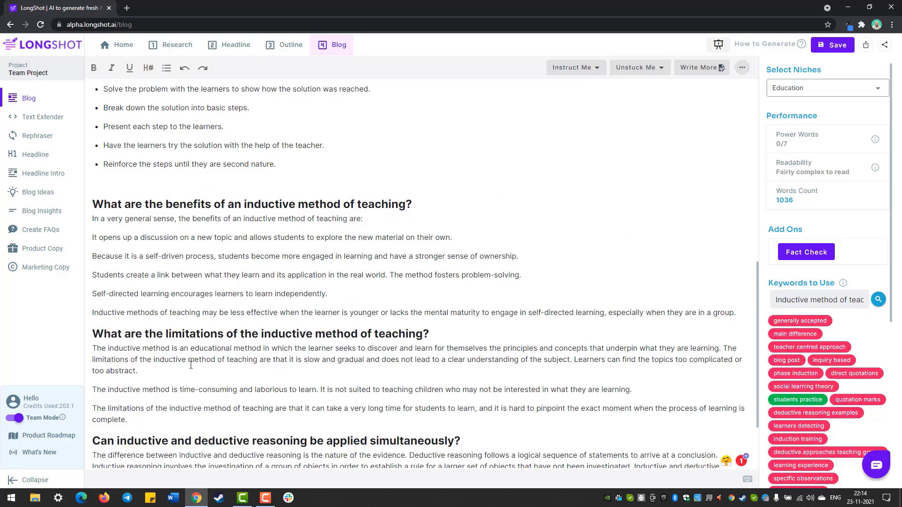
drag(103, 294, 332, 289)
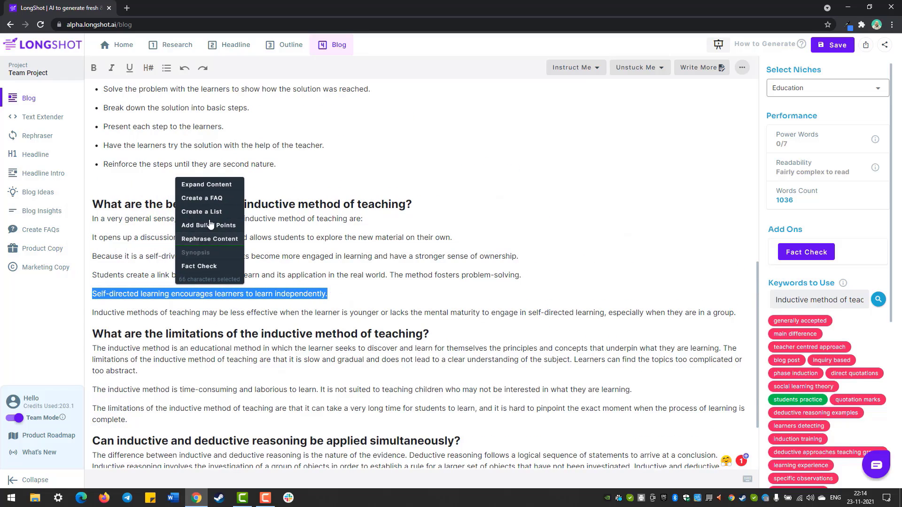
click(219, 239)
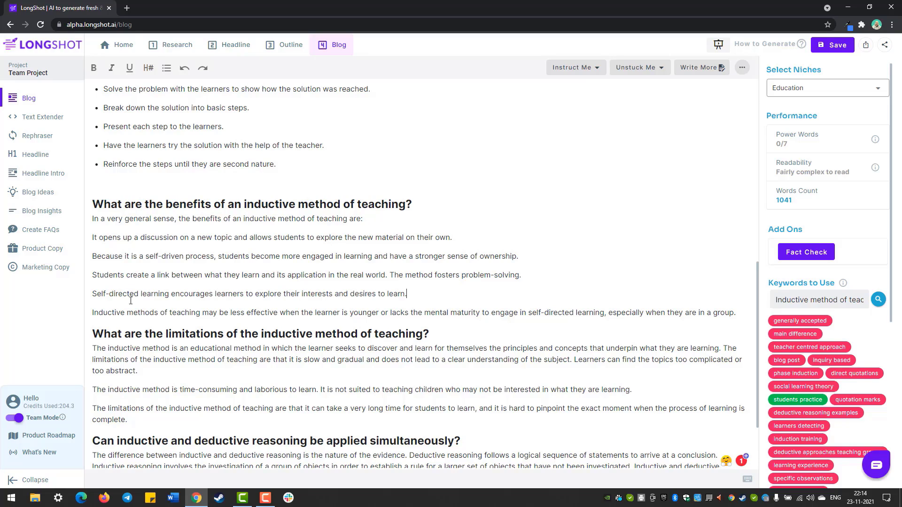
scroll(401, 395, up, 5)
scroll(658, 423, down, 7)
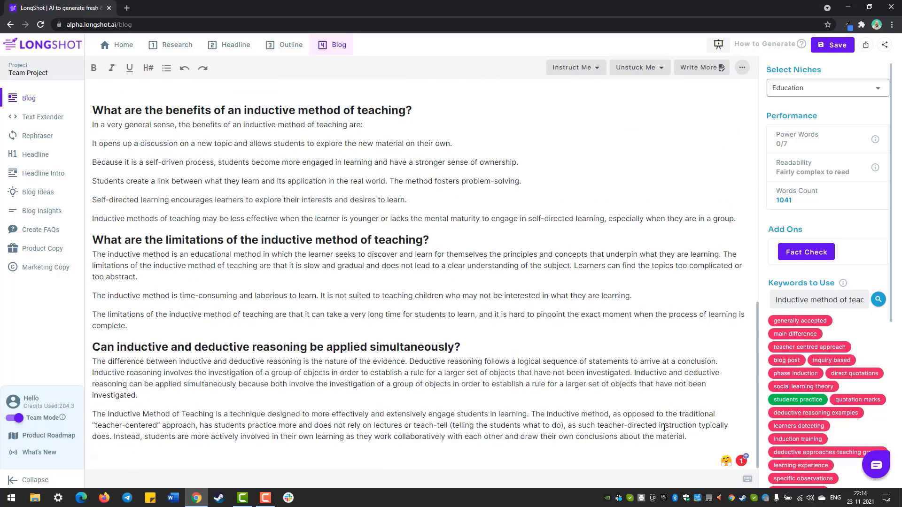
Fact-check the claim "Inductive reasoning is a logical process of reaching a conclusion from one or more premises" and review the returned statements
scroll(652, 423, up, 3)
scroll(663, 237, up, 2)
scroll(402, 308, up, 6)
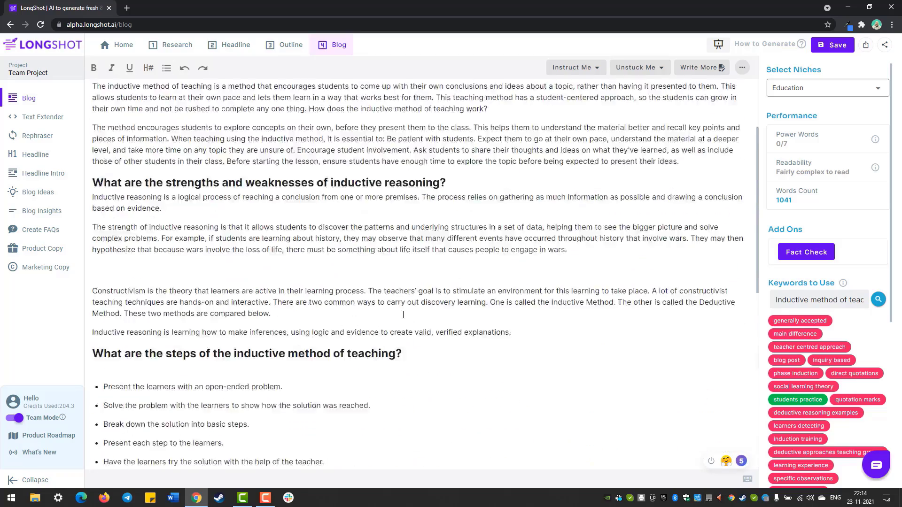
scroll(413, 276, down, 15)
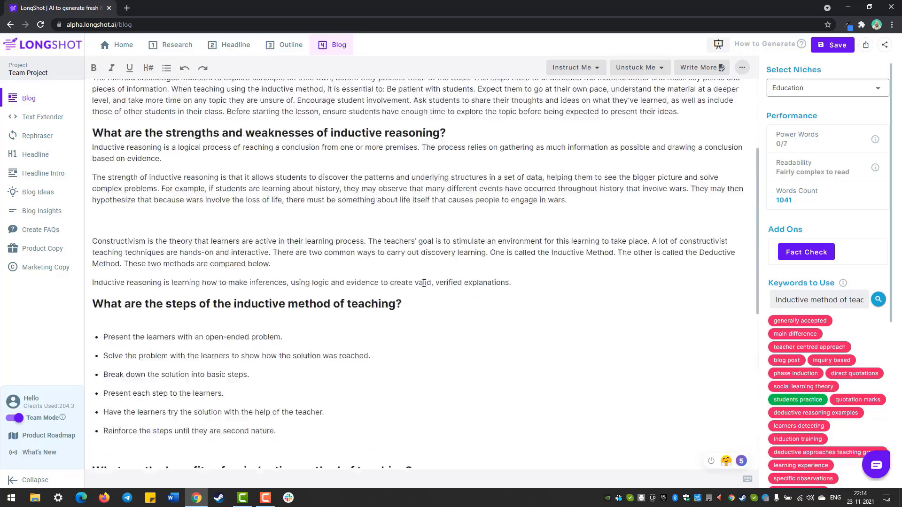
scroll(321, 261, up, 7)
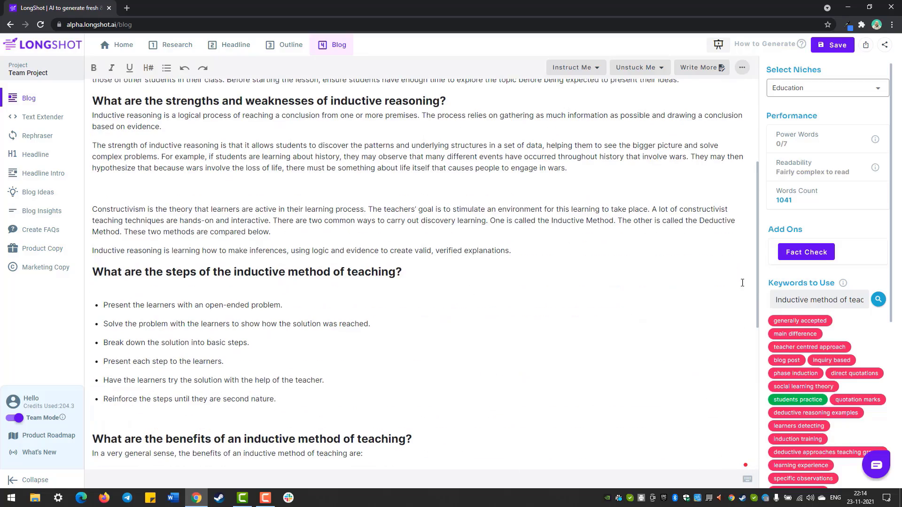
scroll(277, 234, up, 4)
scroll(149, 357, down, 2)
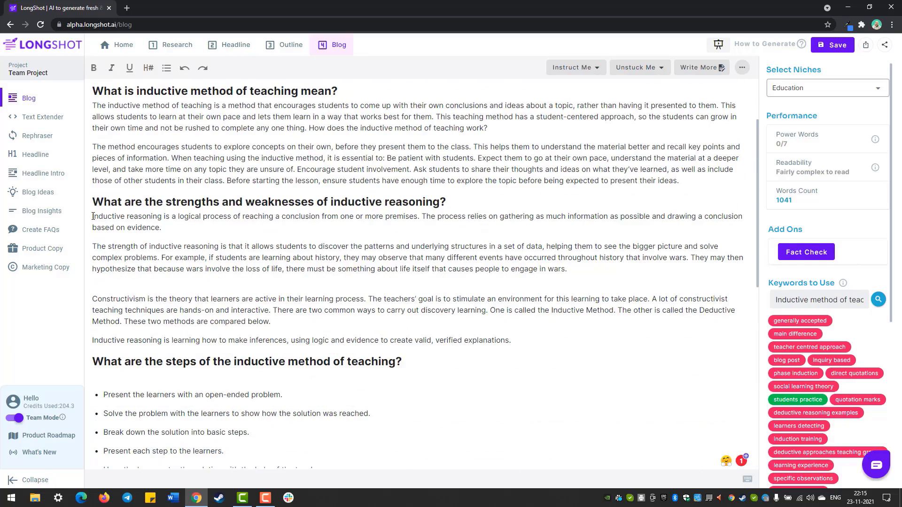
drag(92, 216, 419, 218)
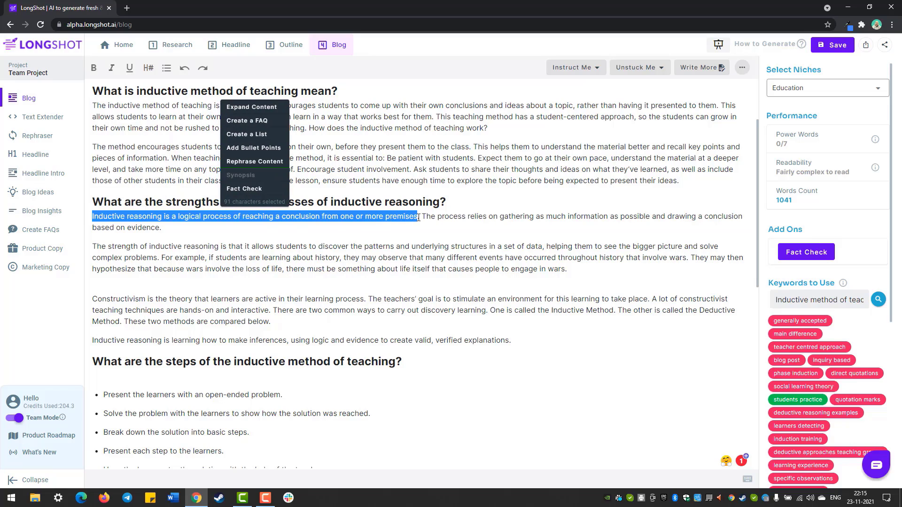
click(245, 190)
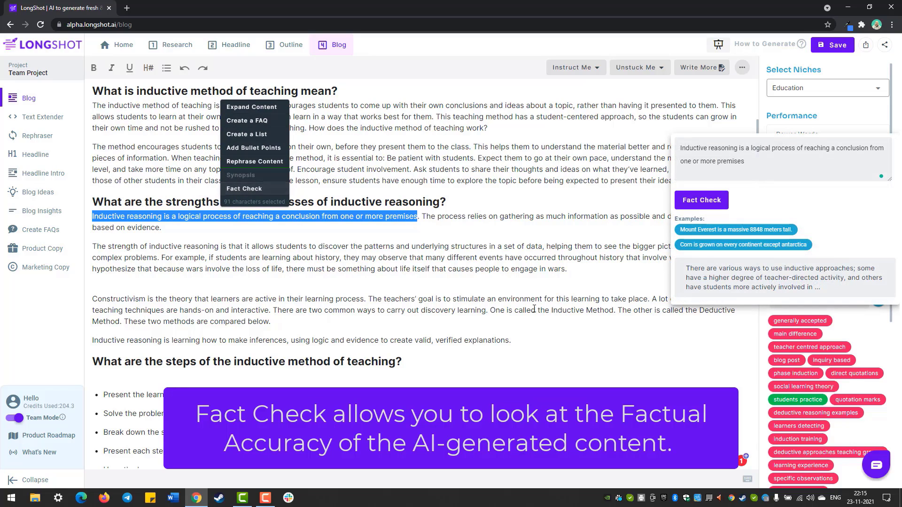
click(700, 199)
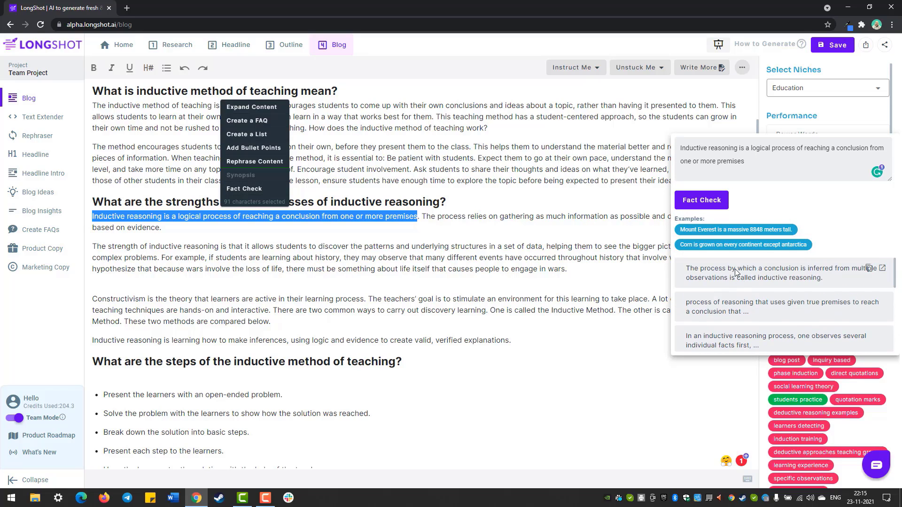
scroll(736, 273, down, 5)
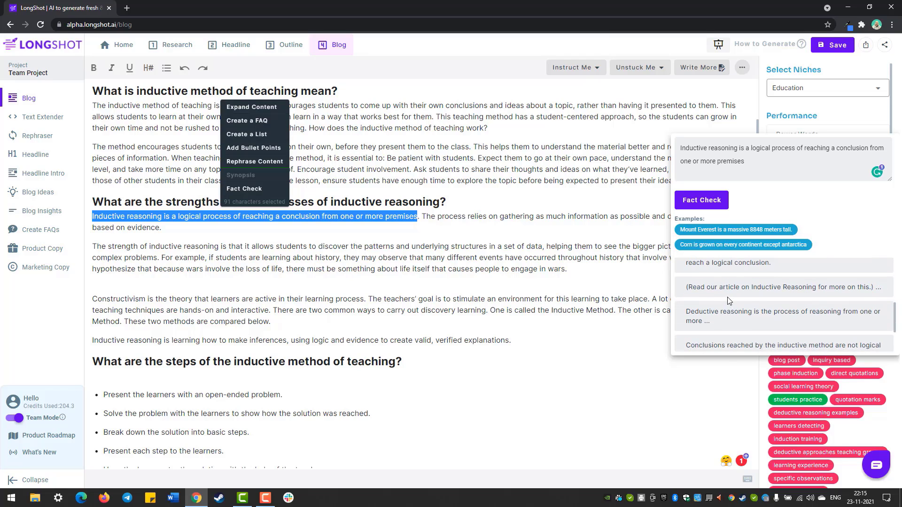
scroll(728, 301, down, 2)
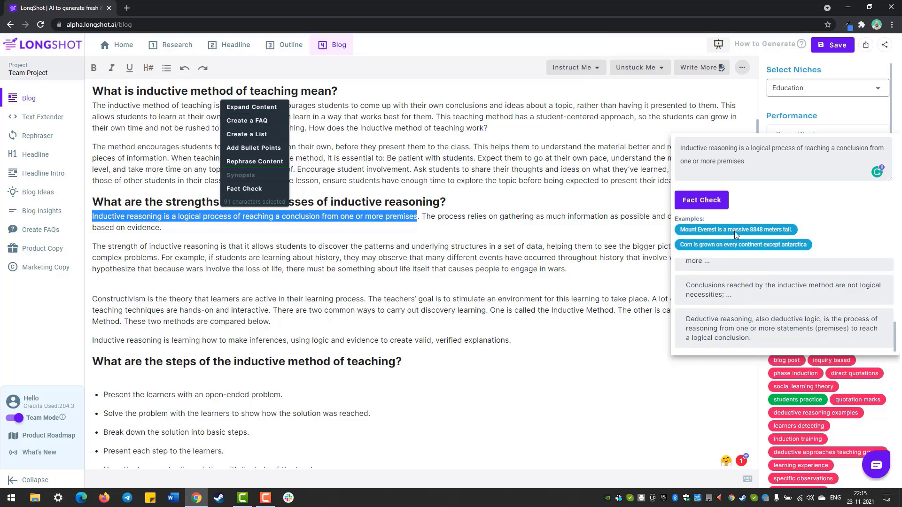
scroll(754, 317, up, 3)
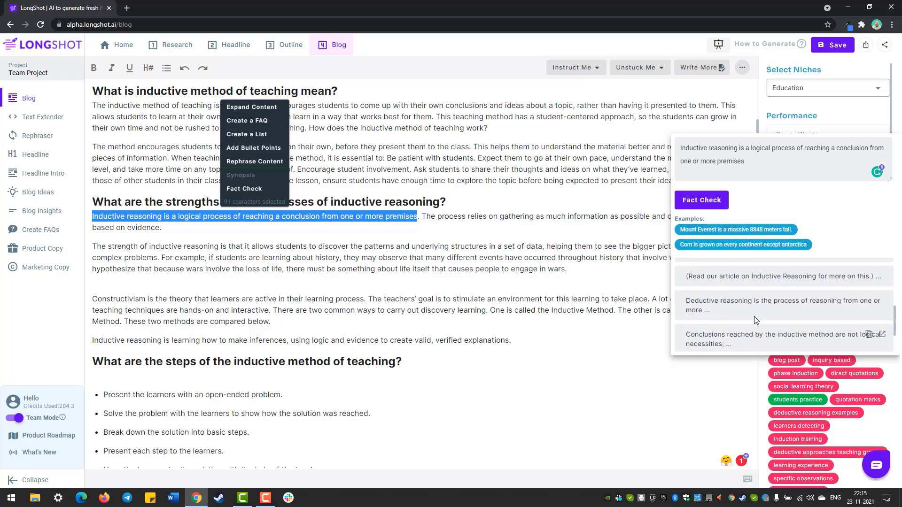
scroll(677, 291, up, 3)
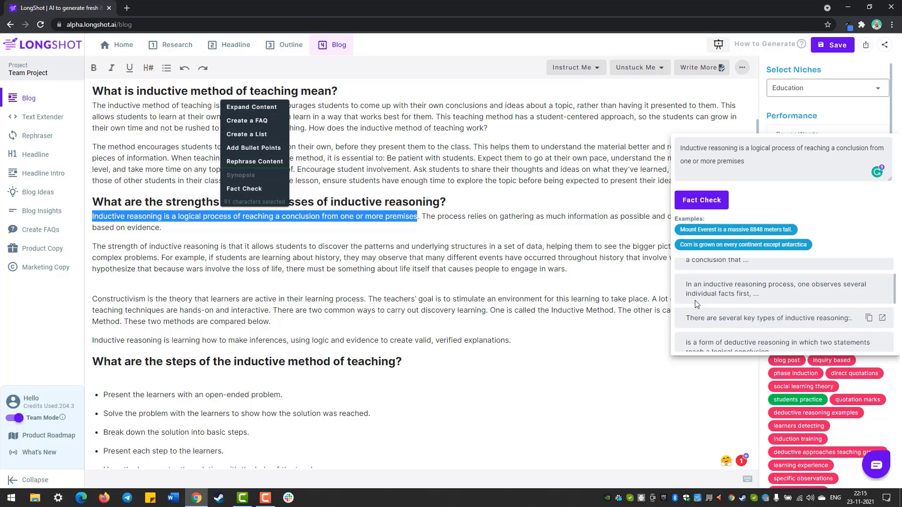
click(658, 275)
Add a "Conclusion" subheadline in Heading 2 style at the end of the blog, with an empty line below it
scroll(330, 332, up, 2)
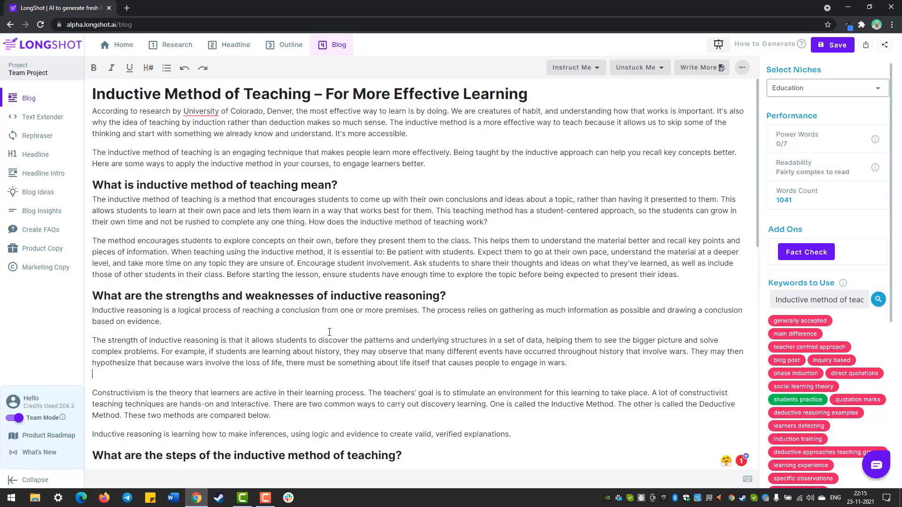
scroll(404, 330, down, 10)
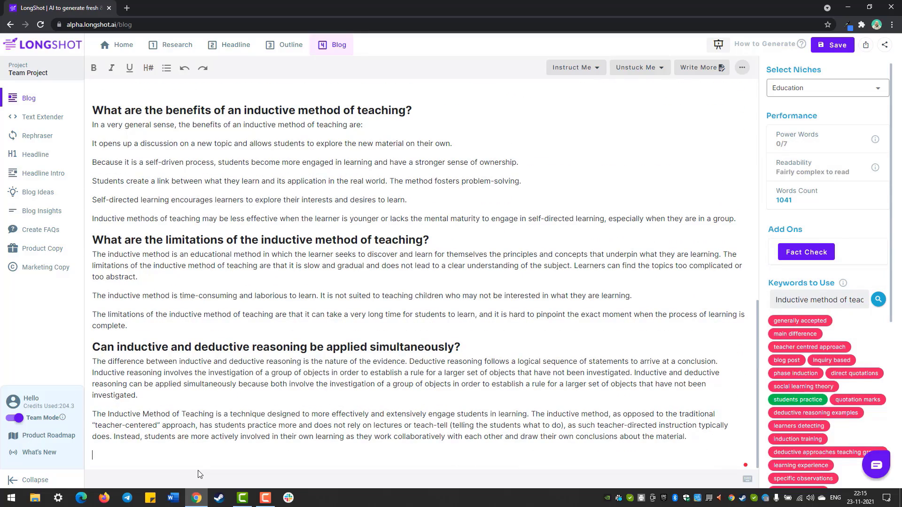
key(Return)
text(Concl)
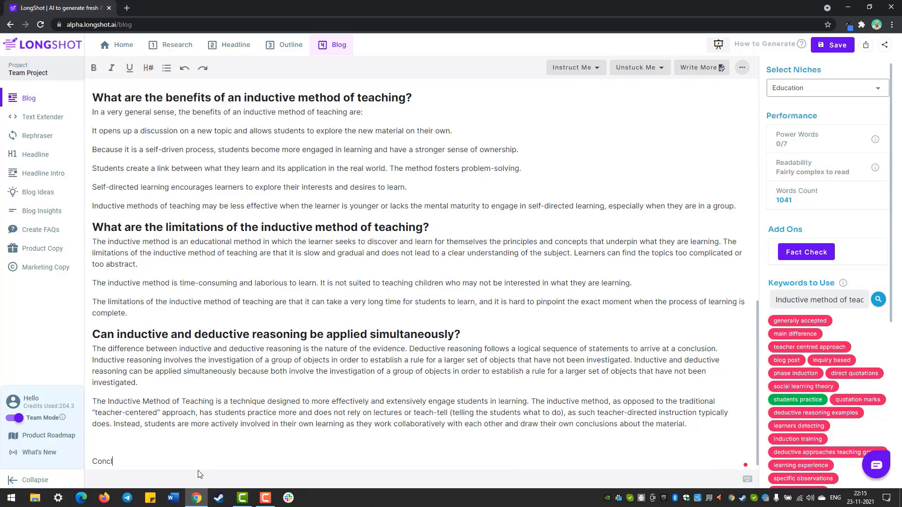
text(usion)
double_click(102, 463)
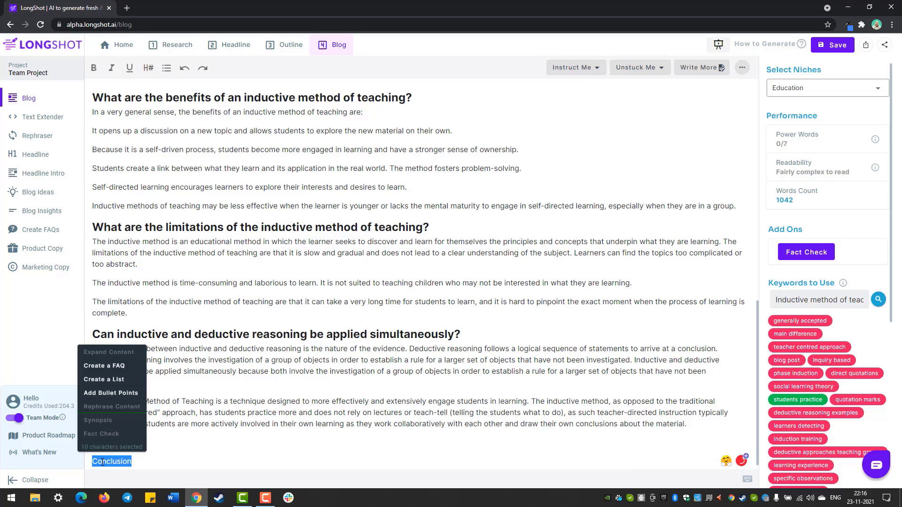
click(149, 69)
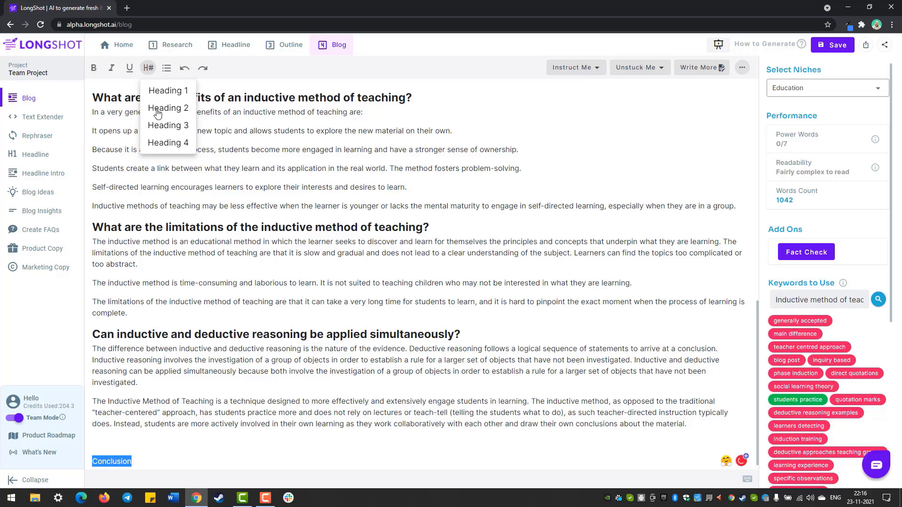
click(163, 108)
click(250, 453)
key(Return)
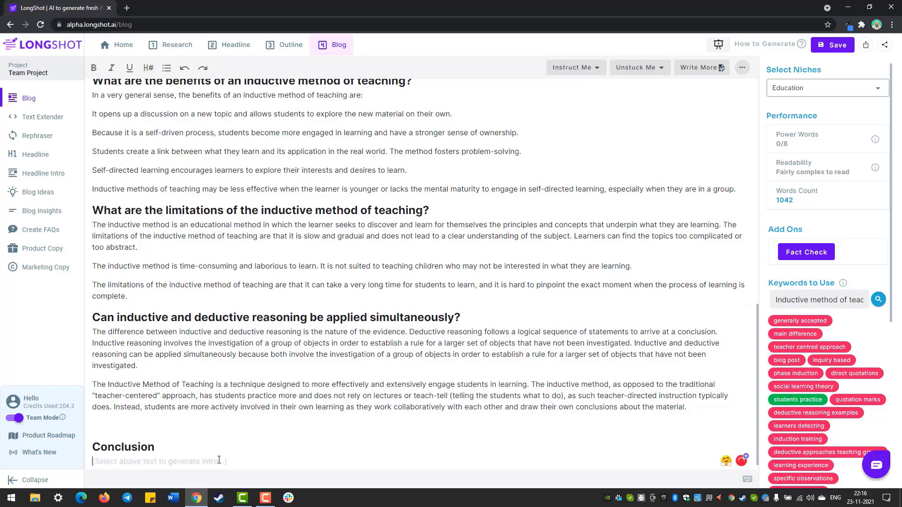
Generate a summary of the blog and paste it under the Conclusion heading
click(742, 67)
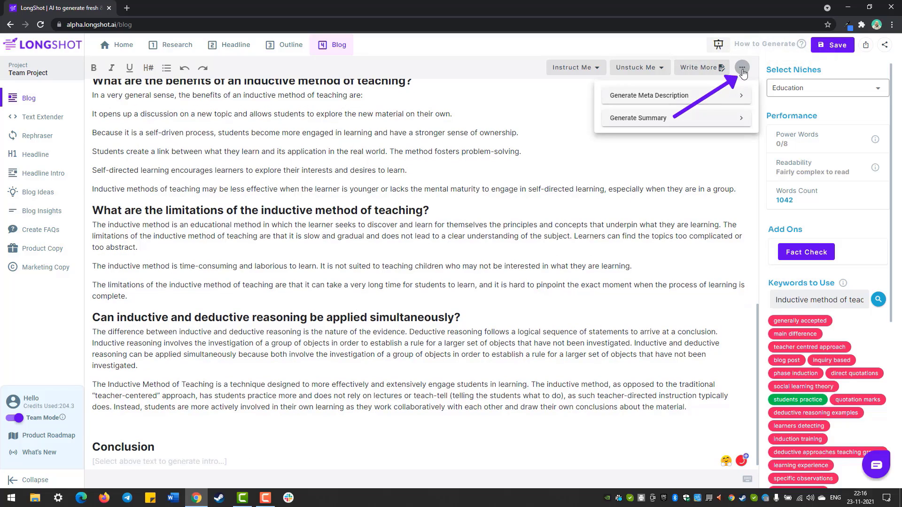
click(723, 121)
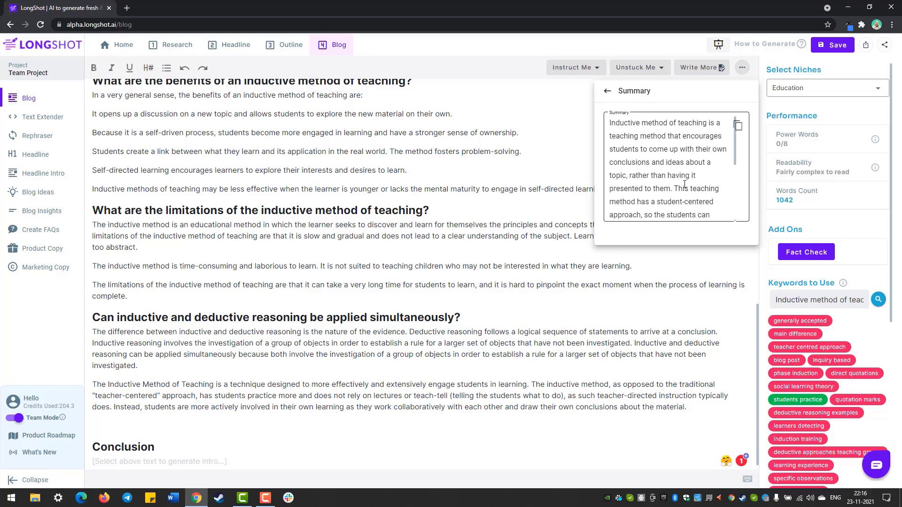
scroll(664, 154, down, 5)
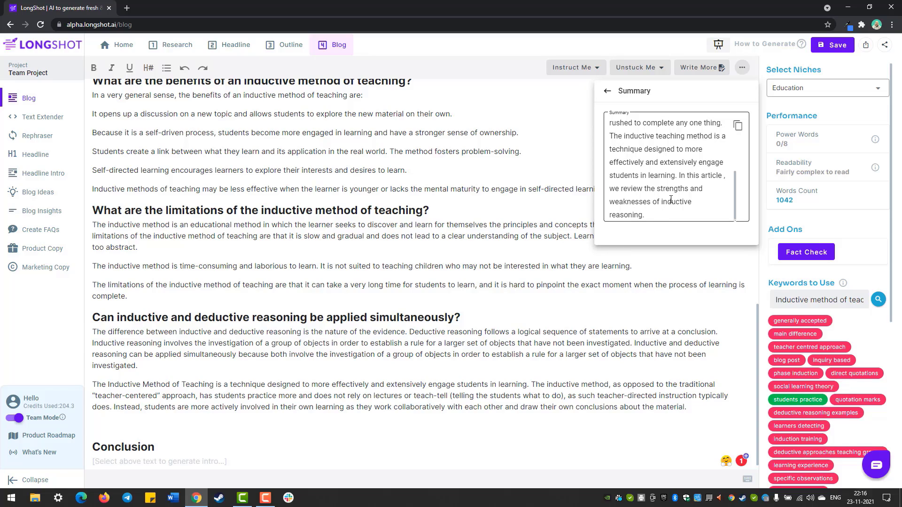
click(736, 131)
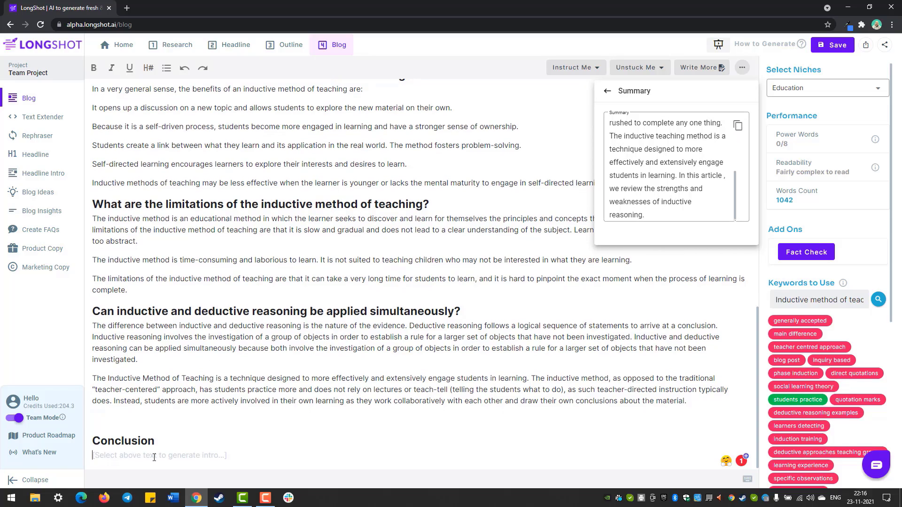
click(154, 456)
key(ctrl+v)
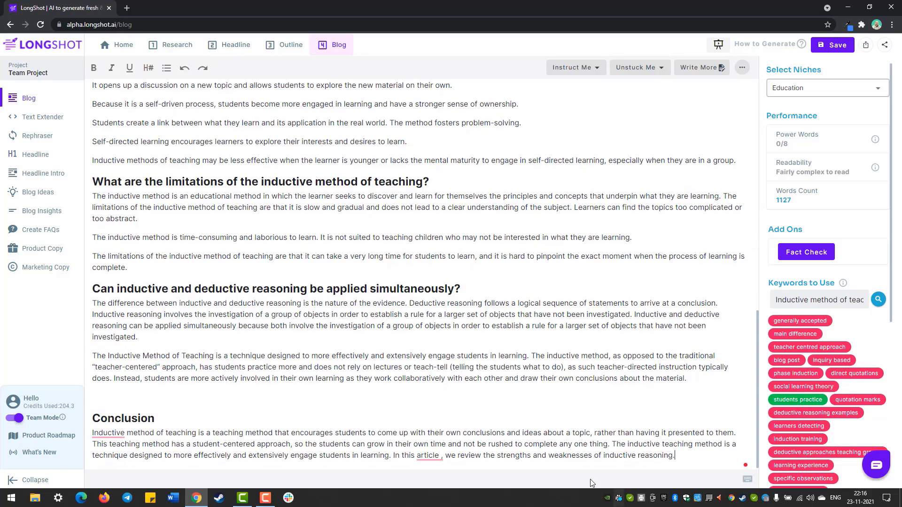
Delete the conclusion's last sentence, starting "In this article", and extend the paragraph with Write More
drag(677, 456, 395, 456)
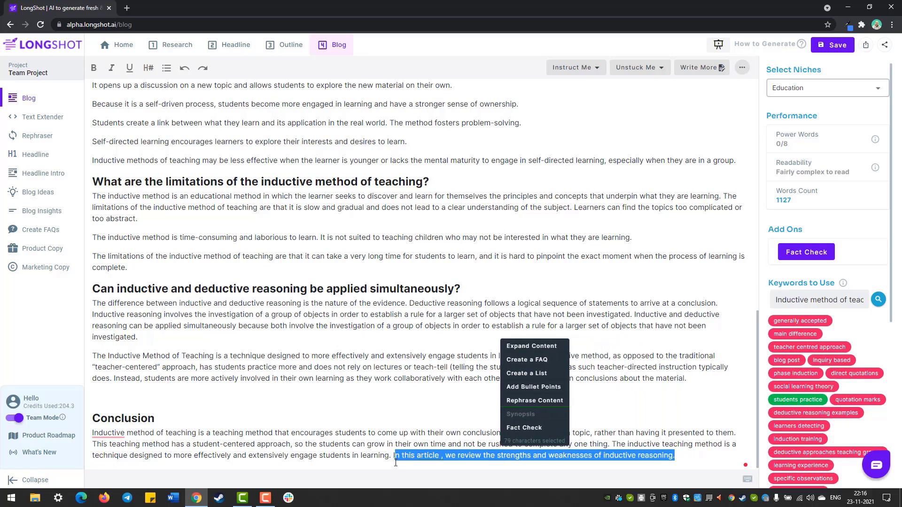
key(BackSpace)
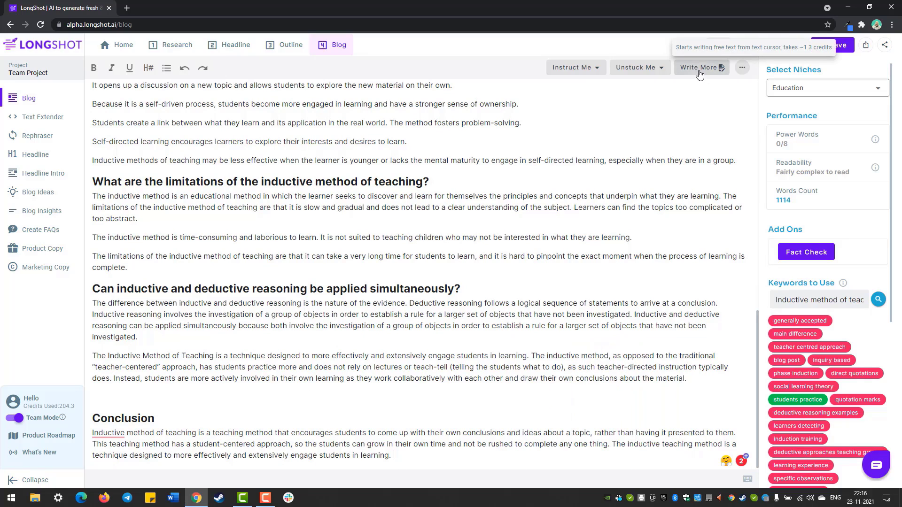
click(700, 70)
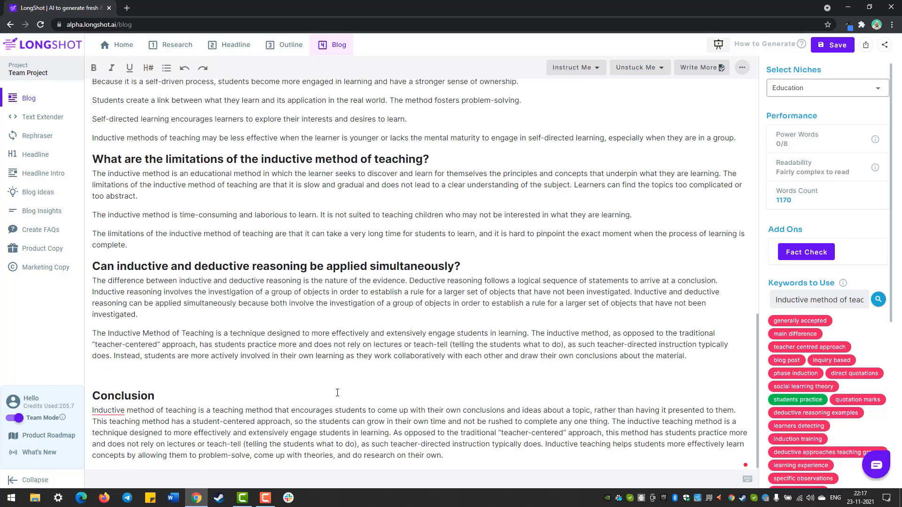
Generate a meta description for the blog and copy it
scroll(482, 443, up, 1)
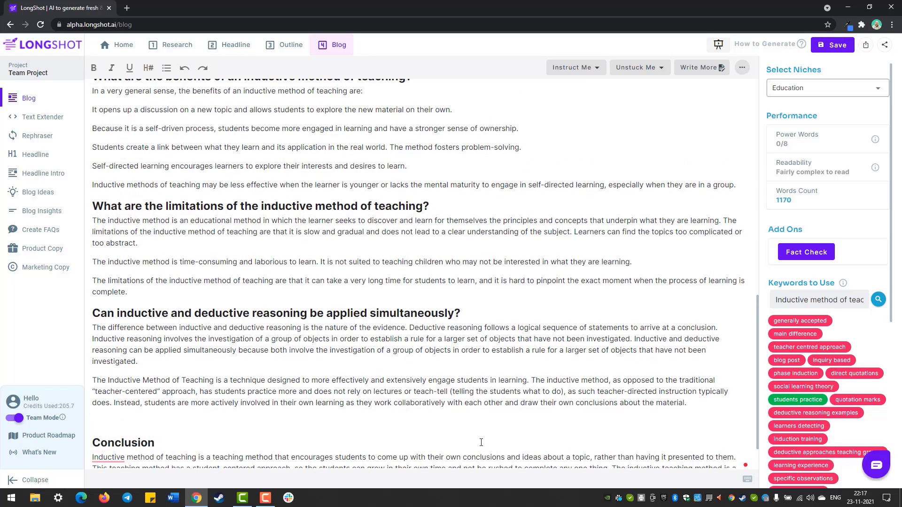
scroll(399, 423, up, 10)
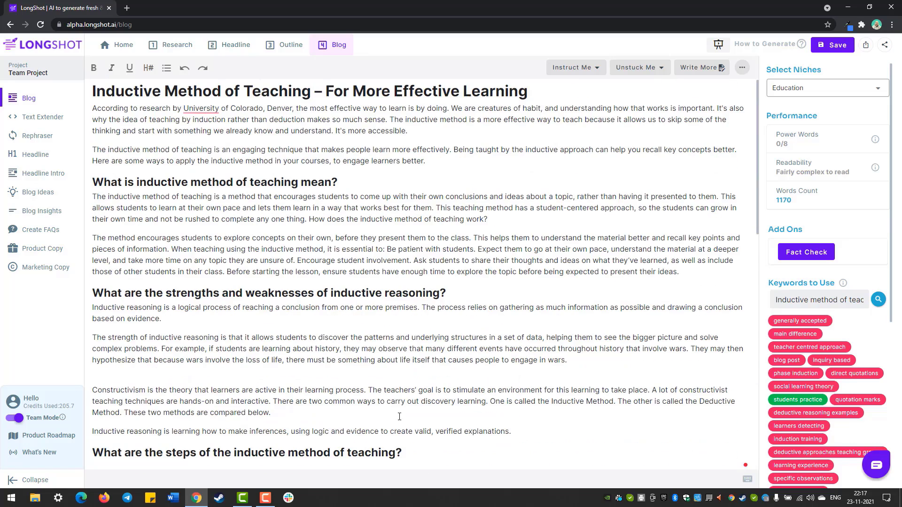
click(742, 67)
click(709, 101)
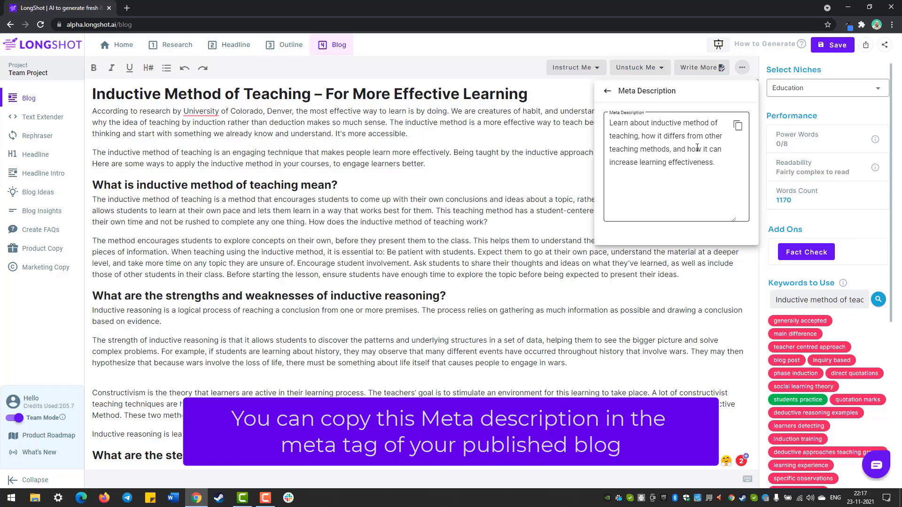
click(737, 128)
Add a bold "Meta Description:" label below the conclusion and paste the copied meta description after it
scroll(384, 322, down, 10)
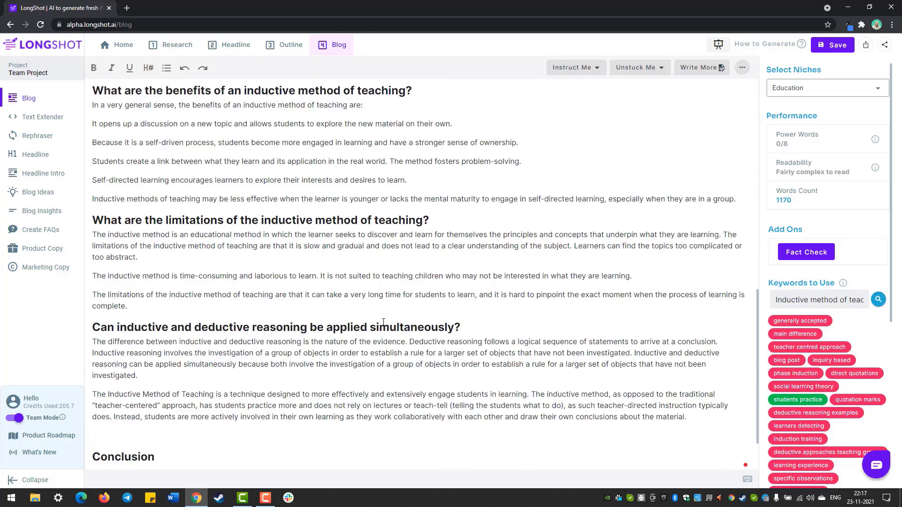
scroll(393, 371, down, 2)
key(Return)
key(Return)
text(Meta Description)
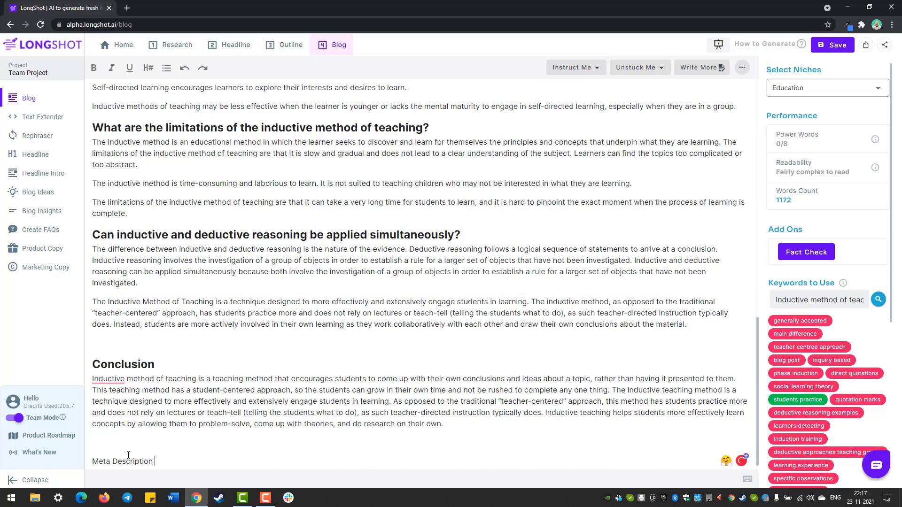
key(ctrl+b)
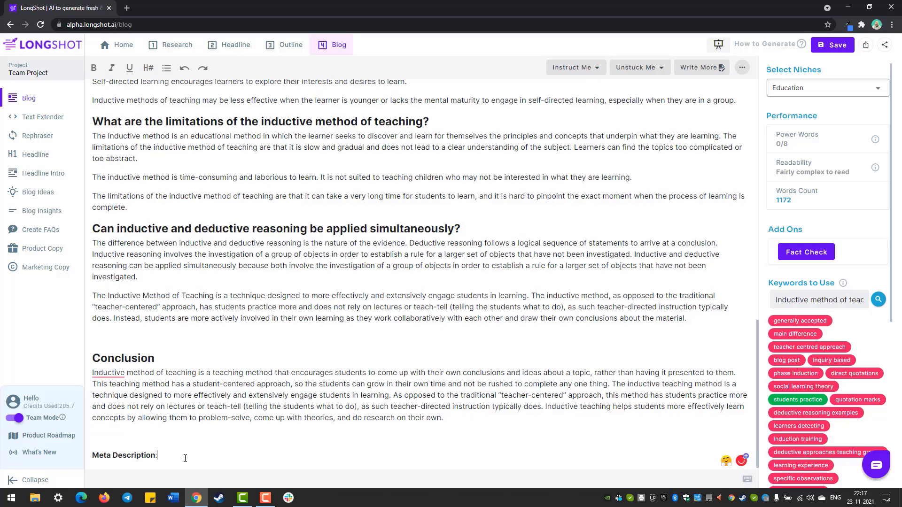
key(ctrl+v)
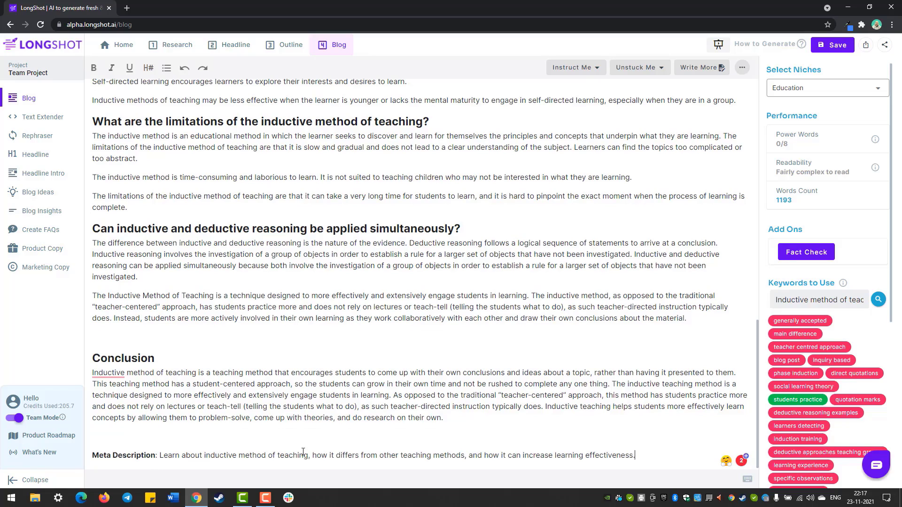
key(Return)
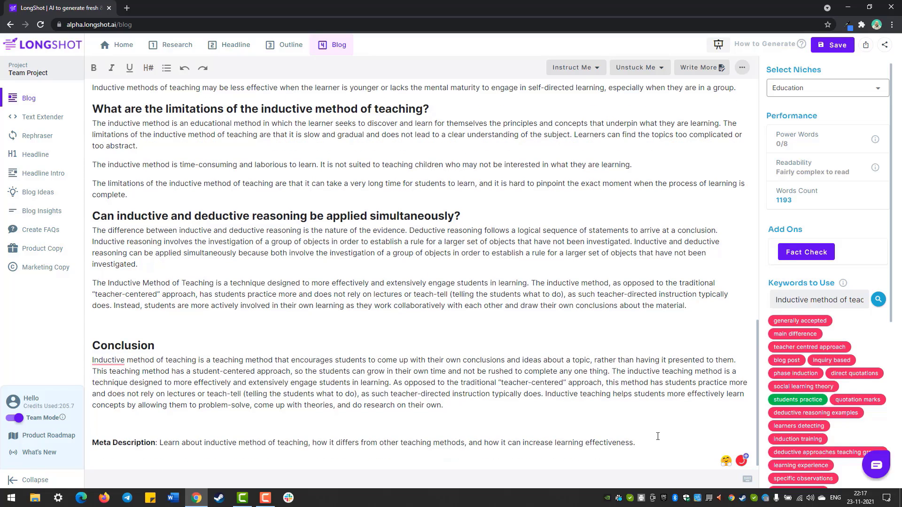
Save the finished blog
key(Page_Up)
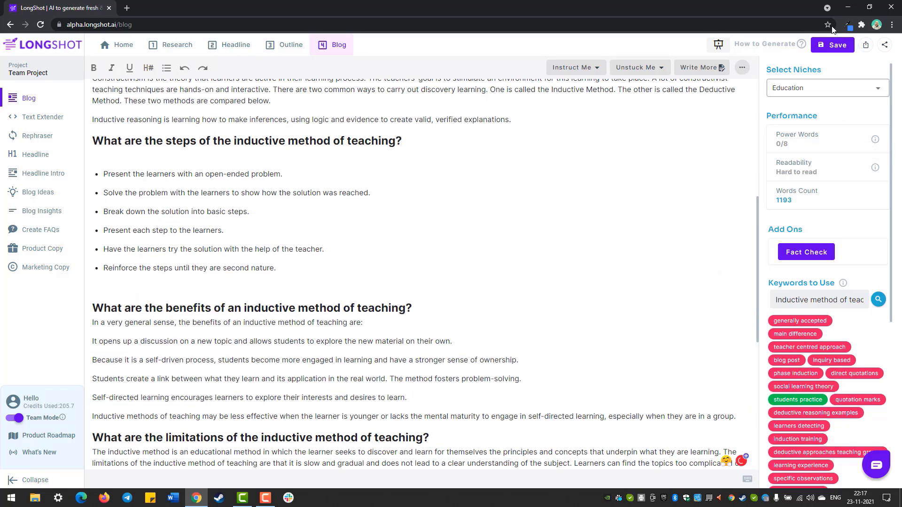
click(834, 44)
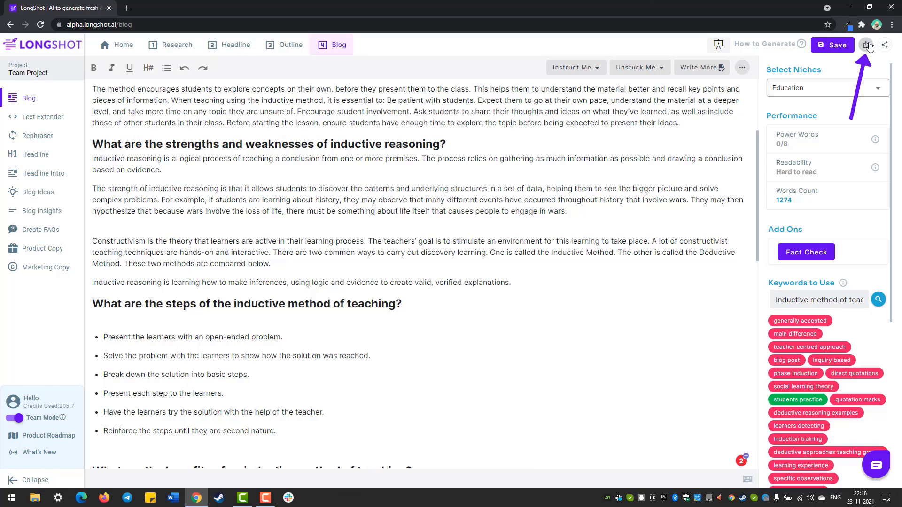
Export the finished blog as a .doc file and copy the blog's share link
click(867, 45)
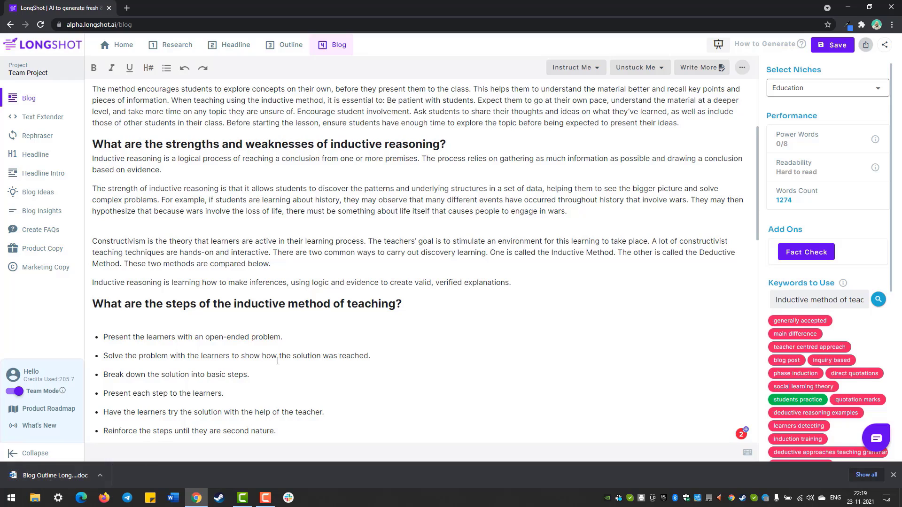
click(885, 45)
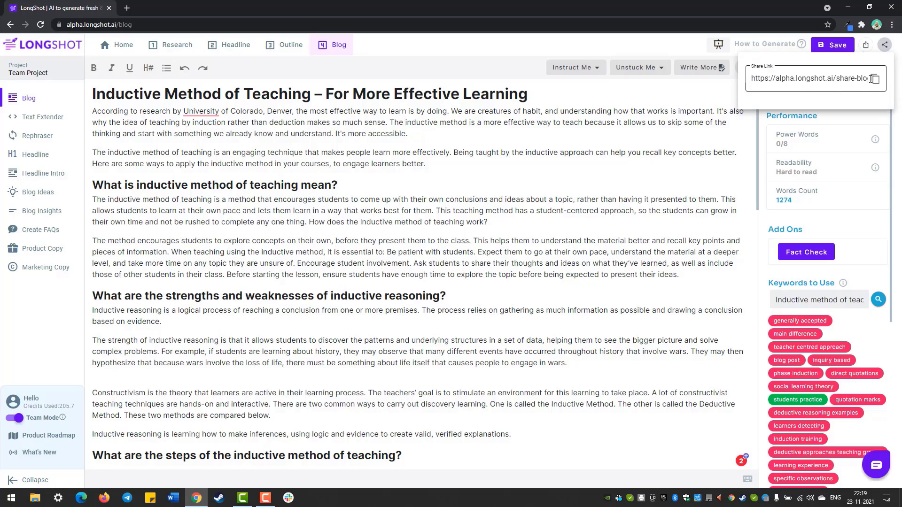
click(874, 79)
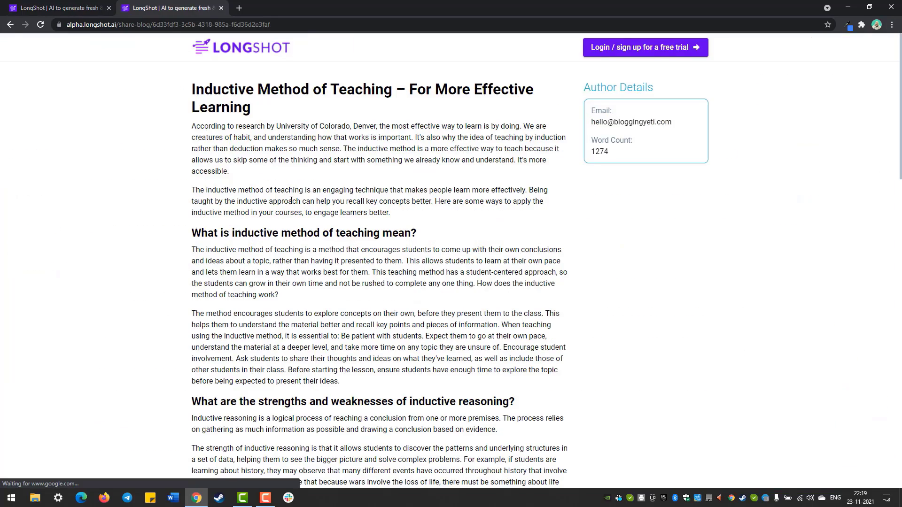
Review the shared blog page opened from the copied link in a new tab, and close it to return to the editor
scroll(360, 250, down, 15)
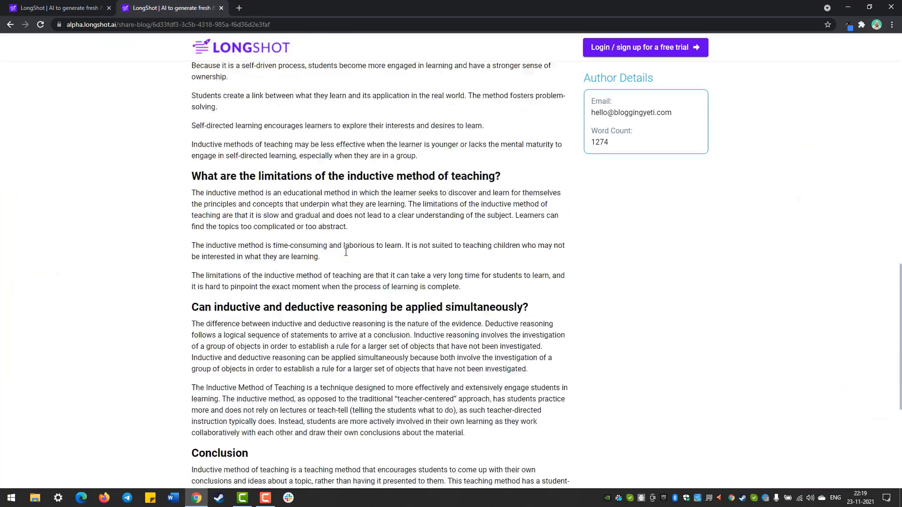
scroll(346, 252, up, 15)
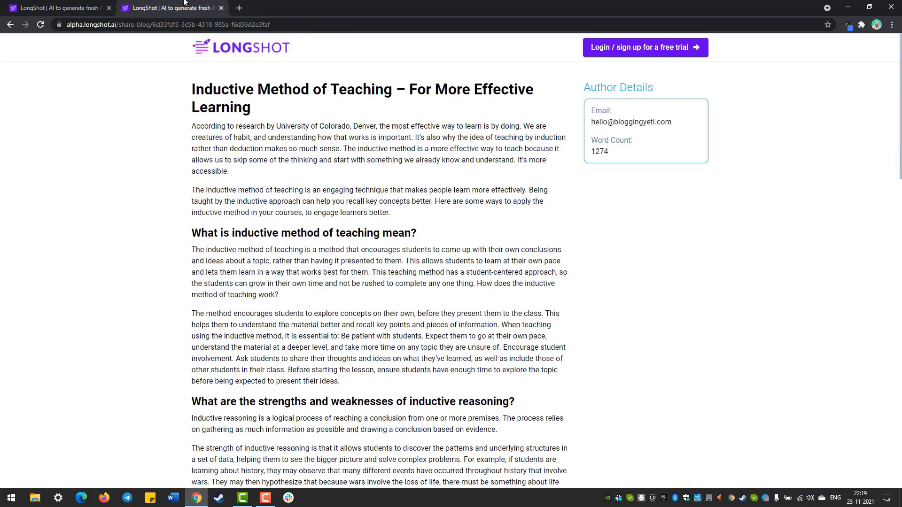
click(220, 8)
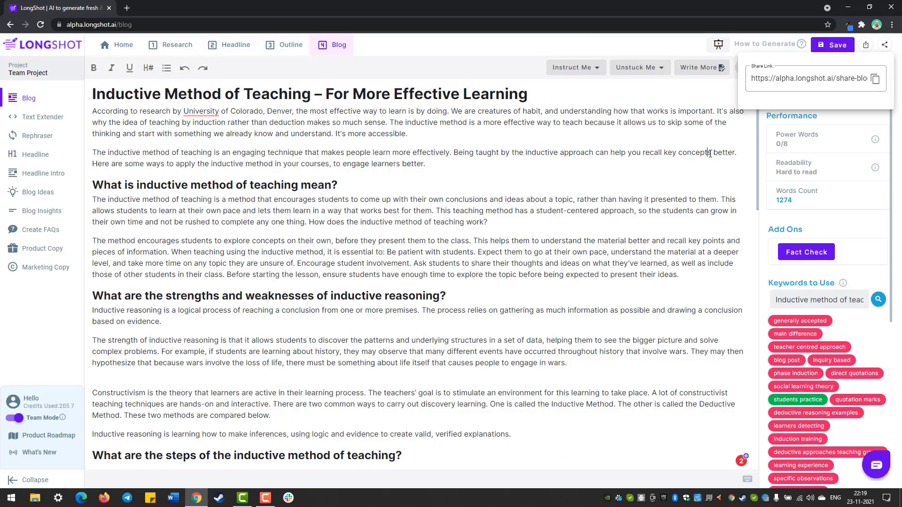
scroll(472, 320, down, 20)
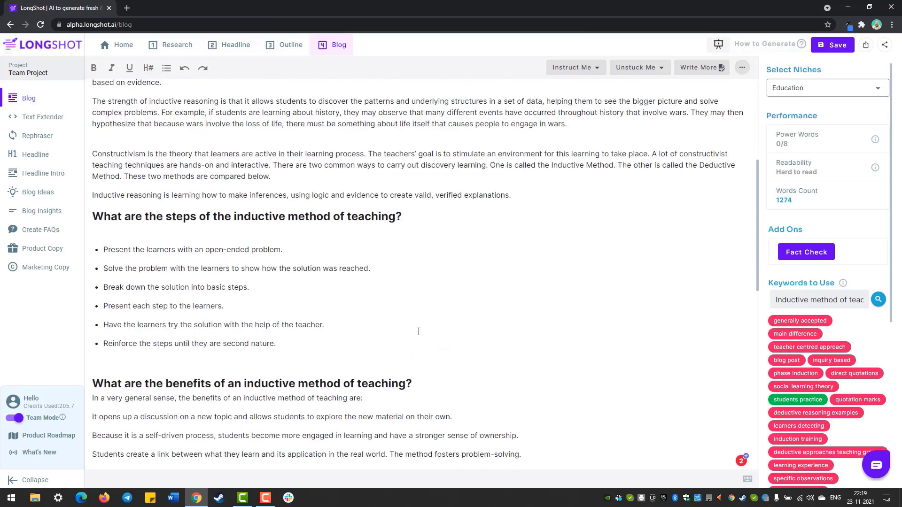